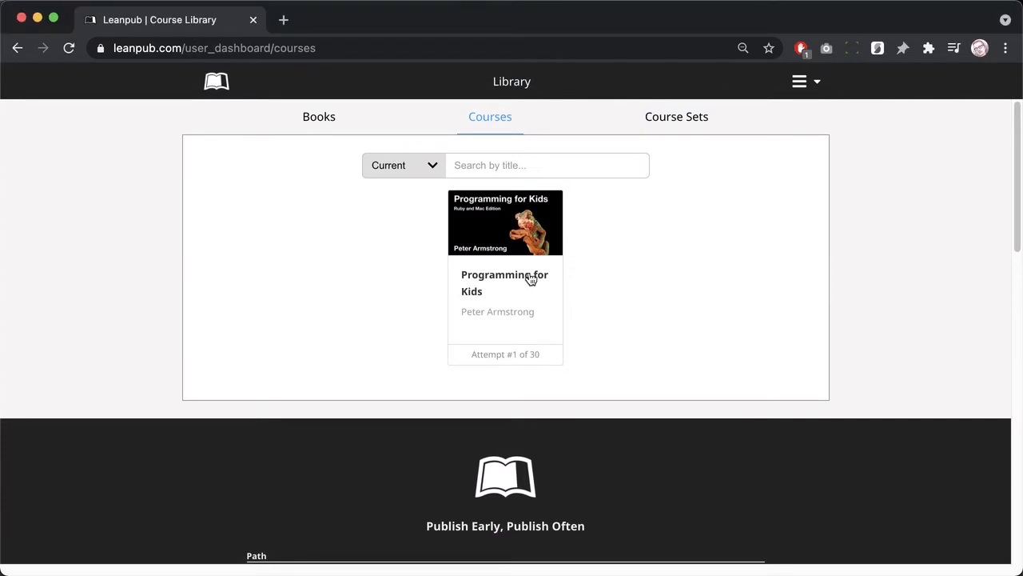
# Step: Open the Programming for Kids course card and scroll down its details panel
pyautogui.click(530, 279)
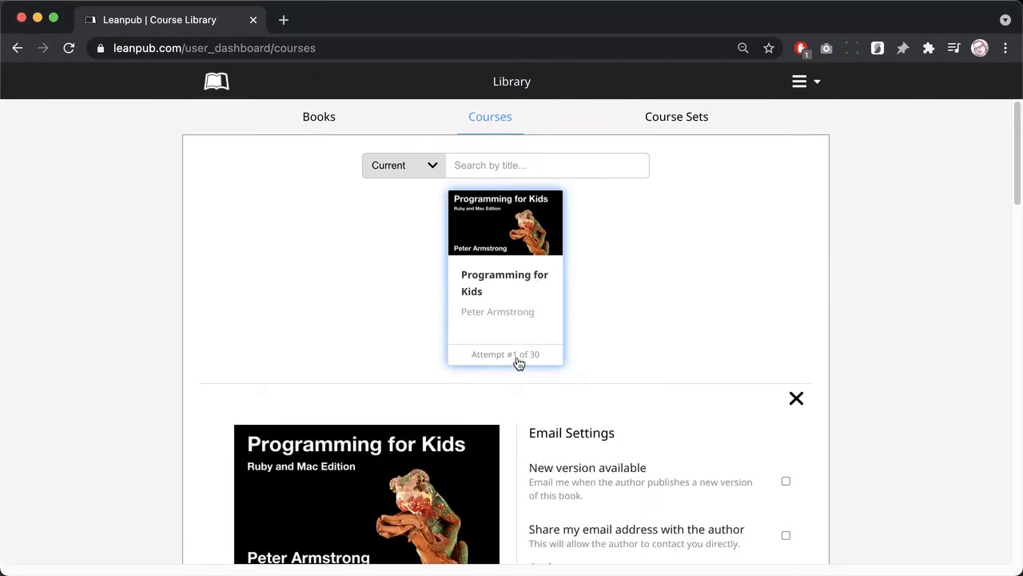
pyautogui.scroll(-3, 510, 395)
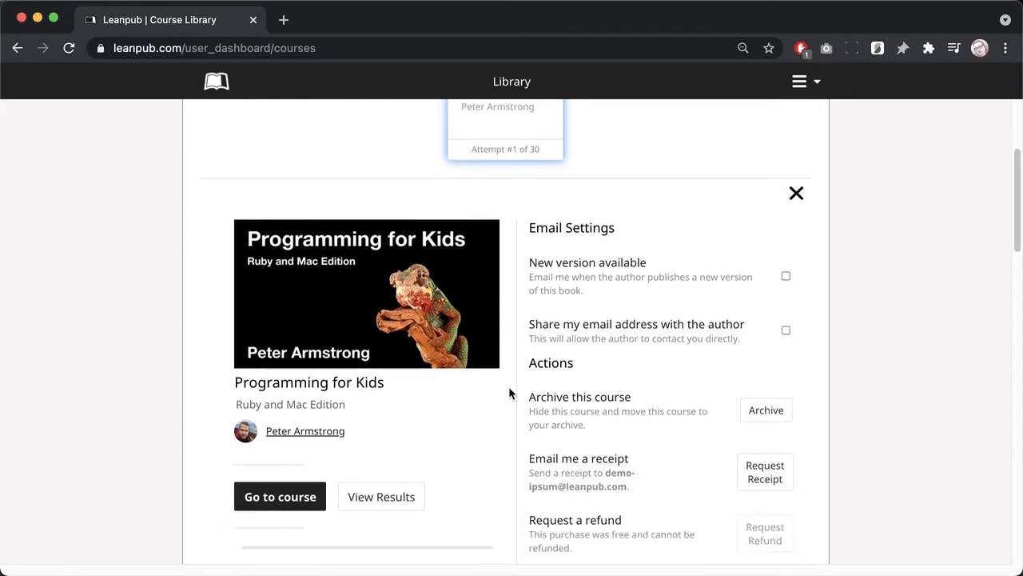
pyautogui.scroll(-1, 509, 387)
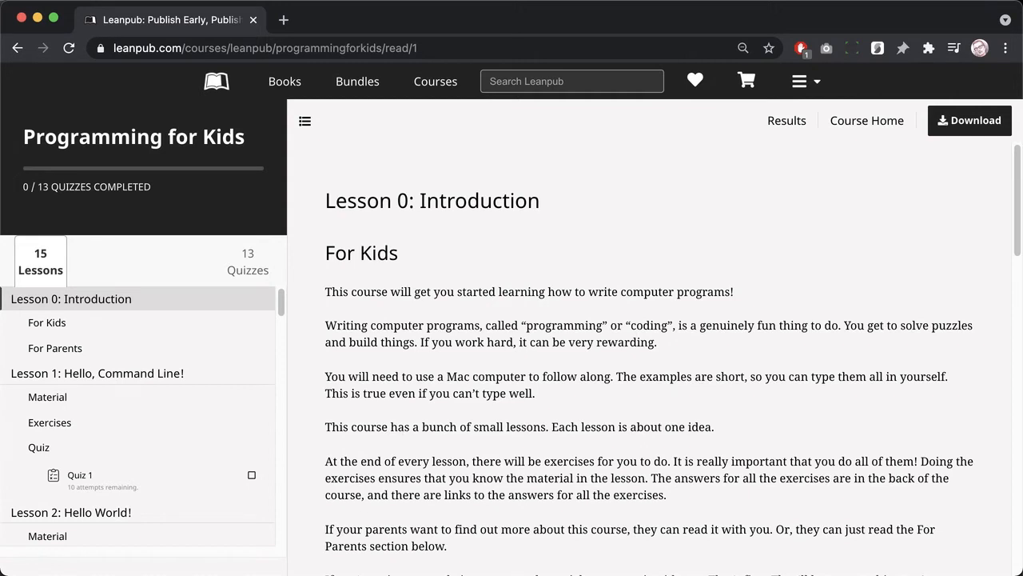
# Step: Take Quiz 1, answering Command, micro, list and pig for its four questions
pyautogui.click(80, 478)
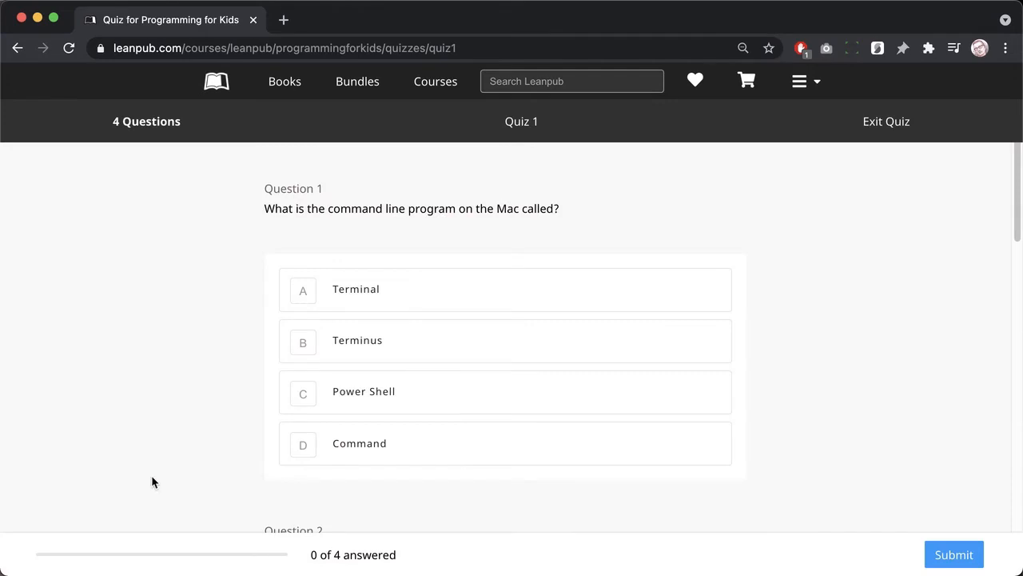
pyautogui.click(302, 434)
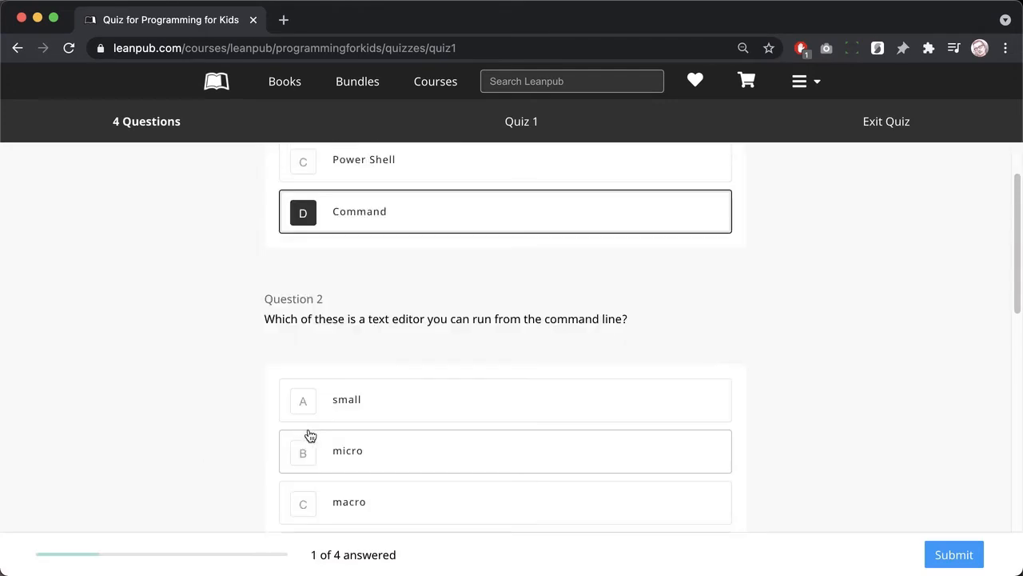
pyautogui.click(313, 438)
pyautogui.click(318, 441)
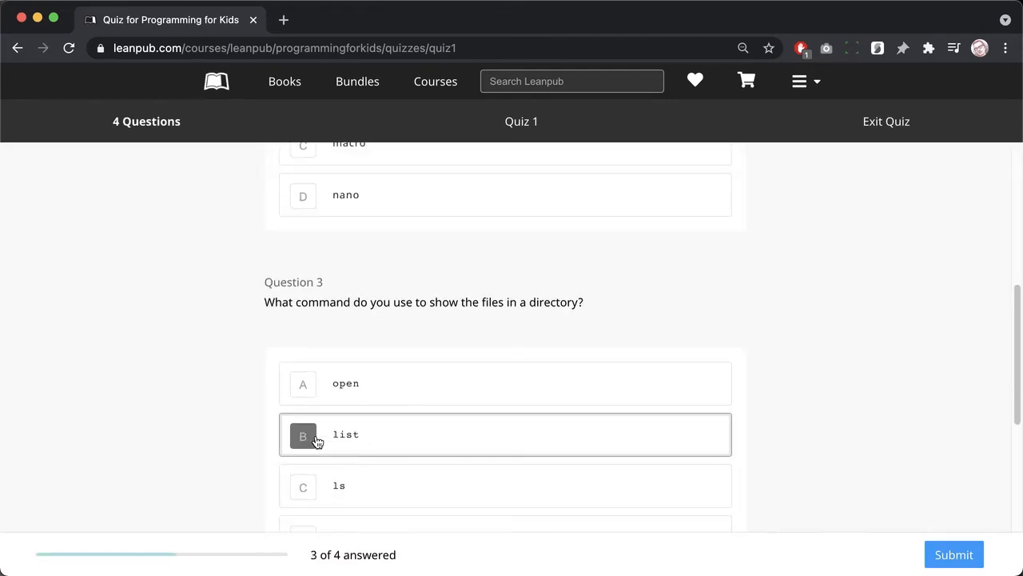
pyautogui.click(320, 442)
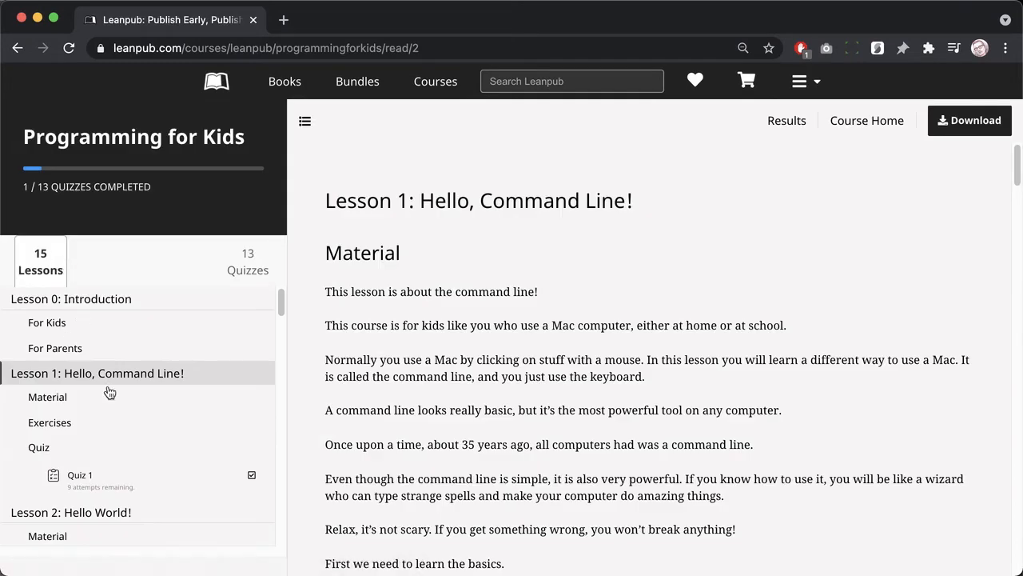
# Step: Review the quiz results, then view the Quizzes list and return to Lessons
pyautogui.scroll(-3, 121, 422)
pyautogui.scroll(-20, 120, 416)
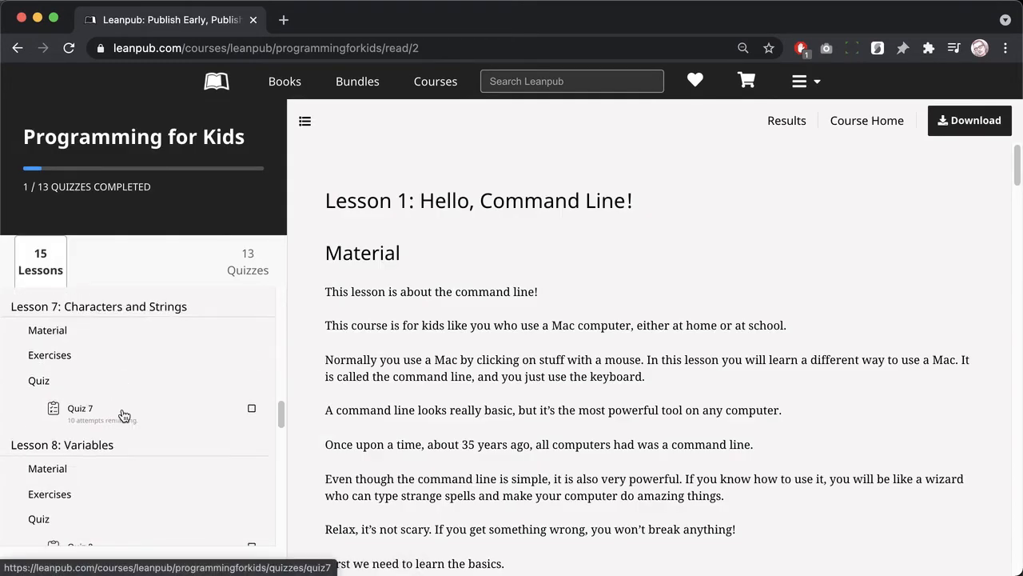
pyautogui.scroll(20, 112, 402)
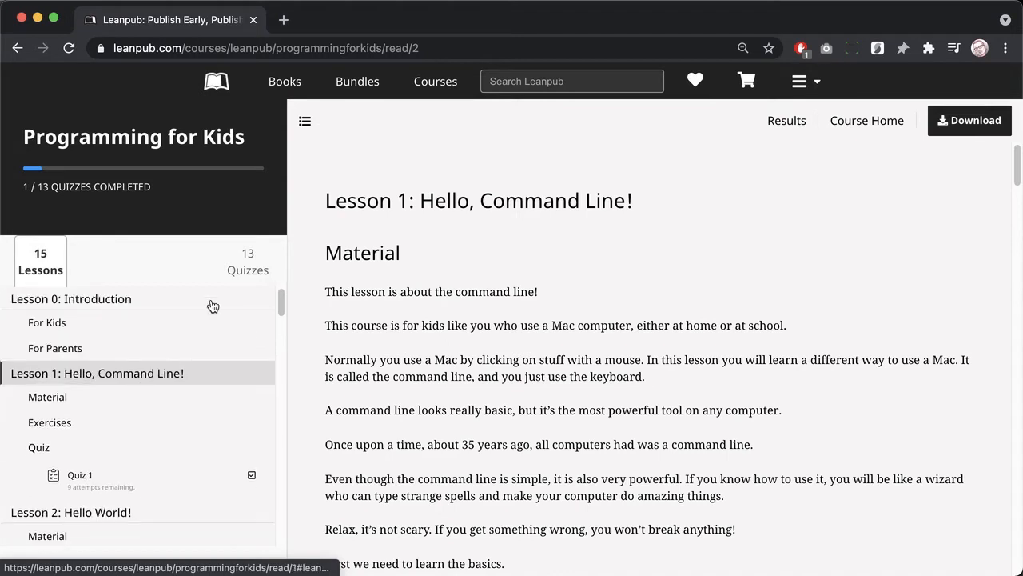
pyautogui.click(245, 270)
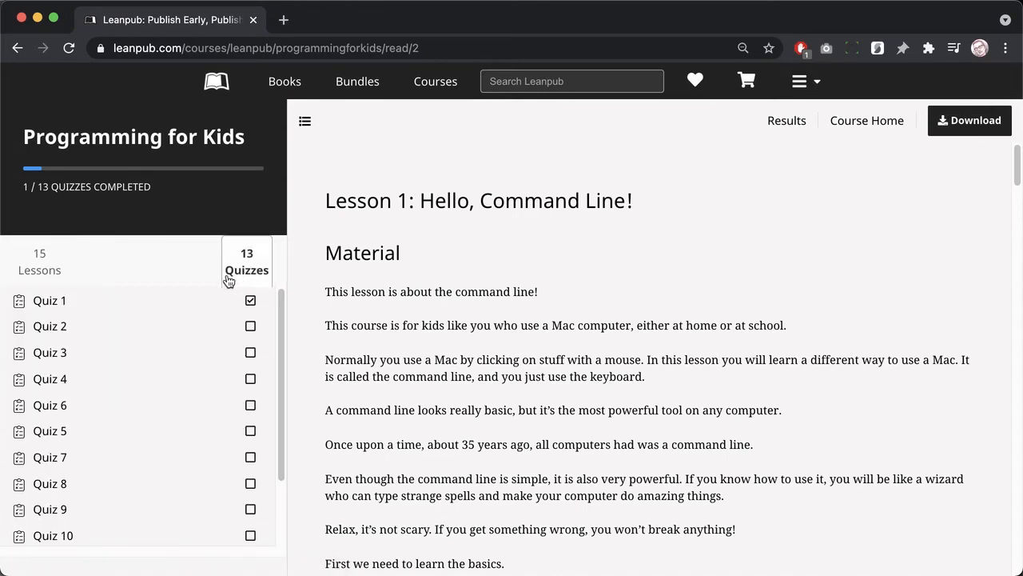
pyautogui.click(60, 267)
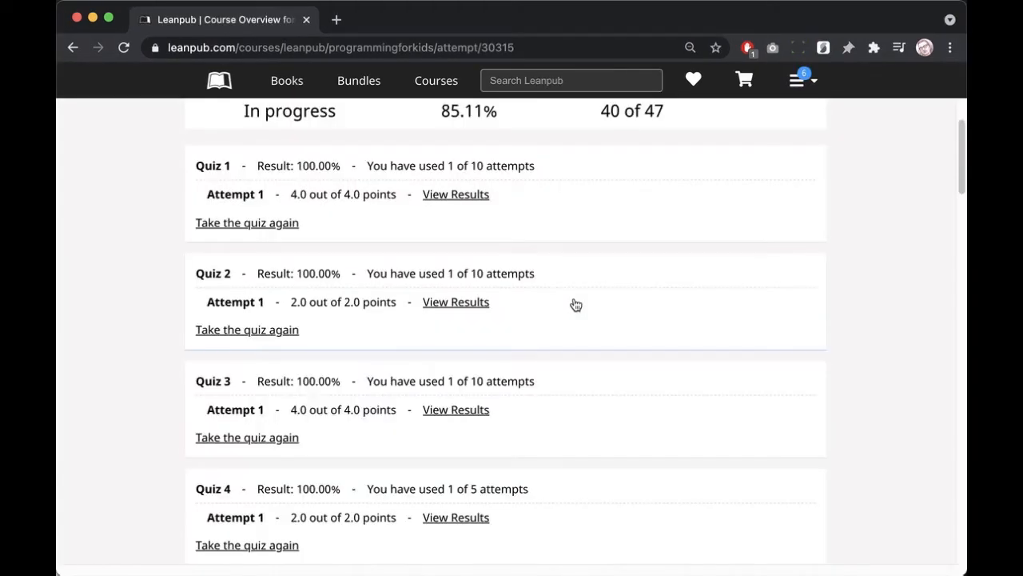
# Step: Mark Programming for Kids complete, confirm it, and generate its completion certificate
pyautogui.scroll(-5, 575, 305)
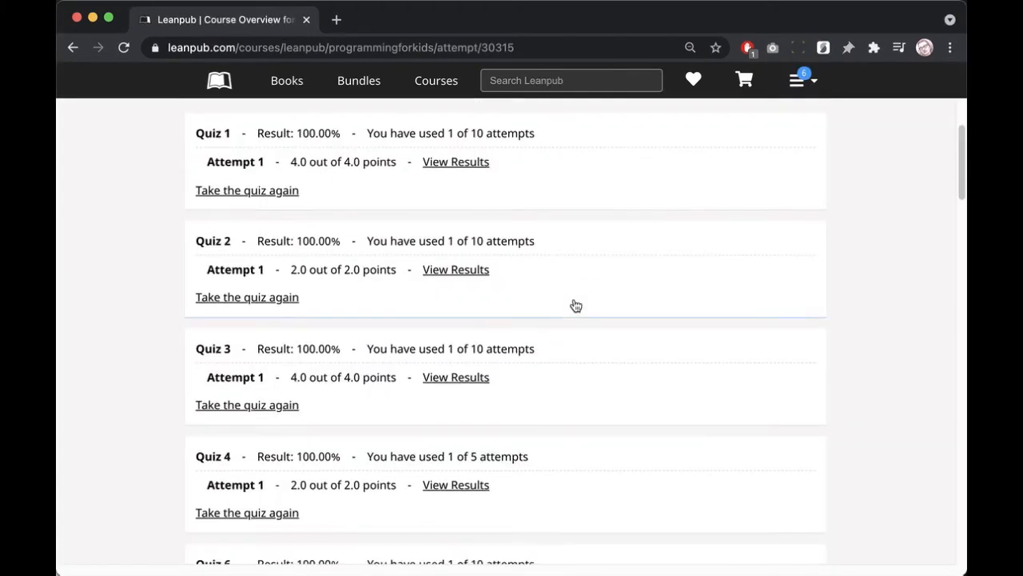
pyautogui.scroll(-10, 575, 304)
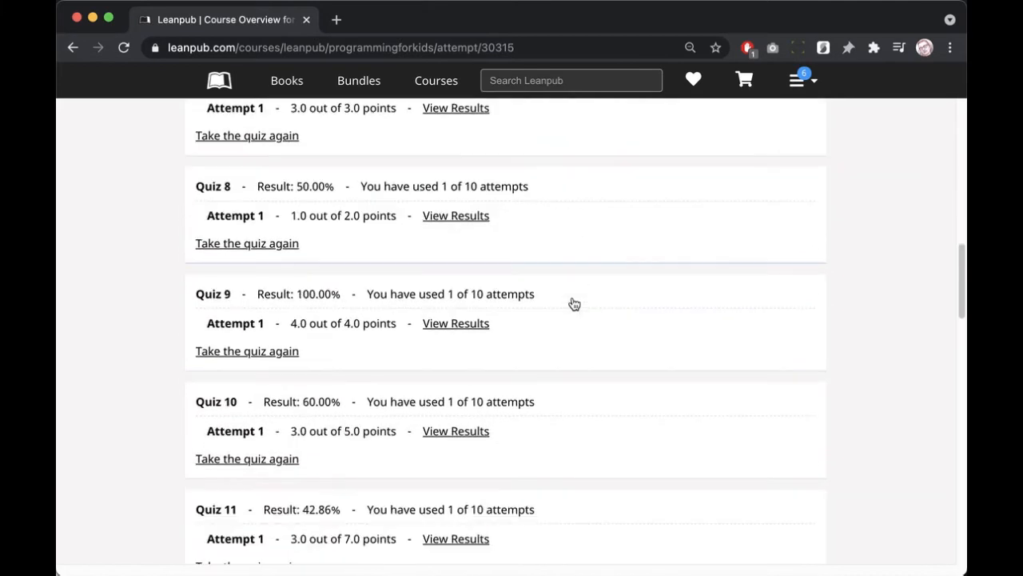
pyautogui.scroll(-2, 575, 305)
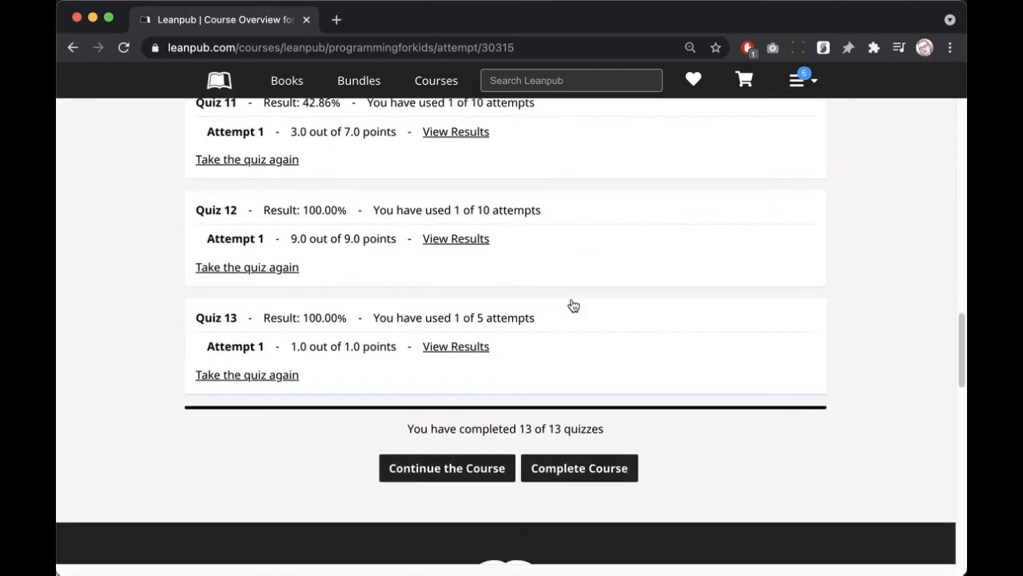
pyautogui.click(563, 480)
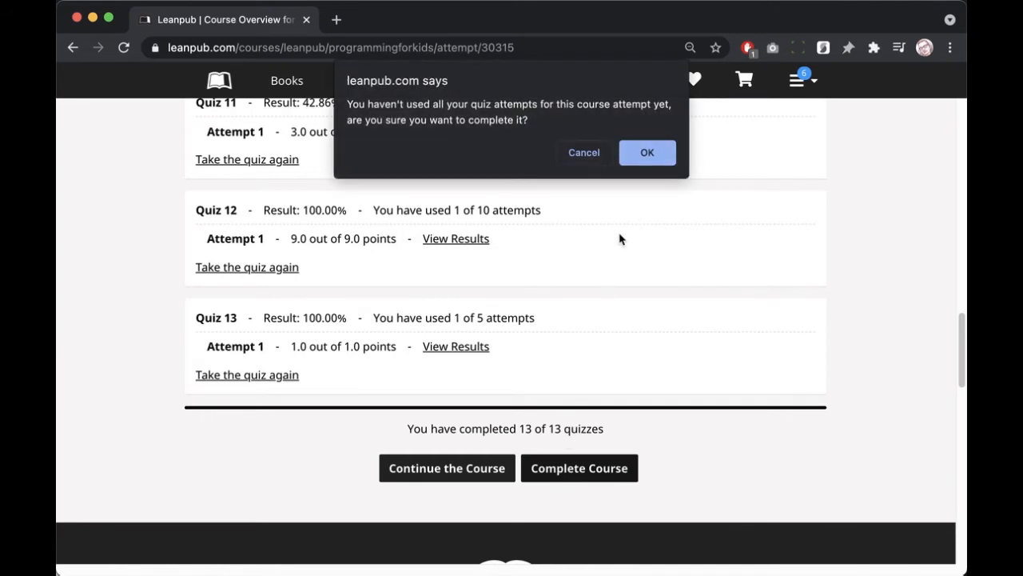
pyautogui.click(640, 150)
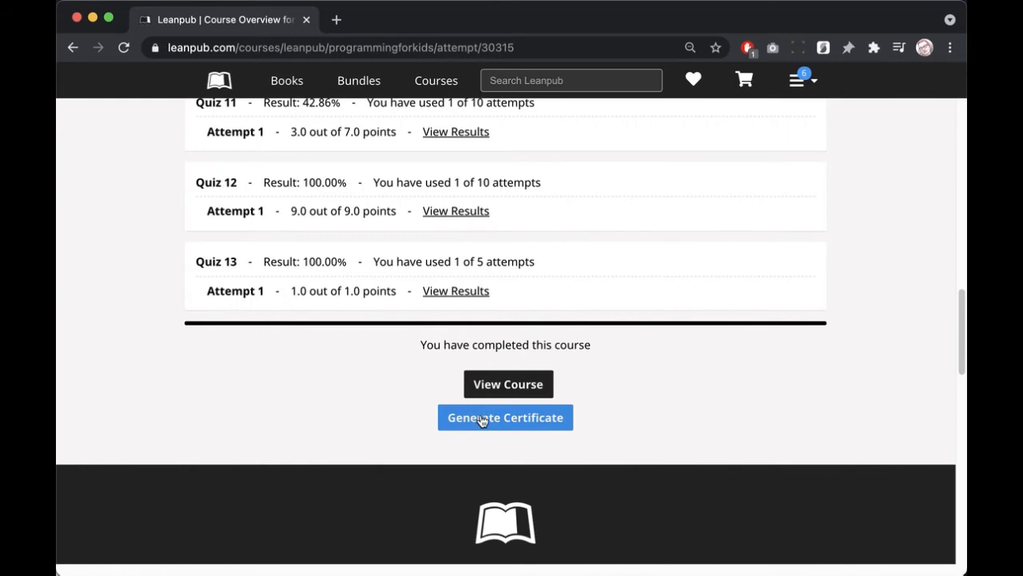
pyautogui.click(483, 421)
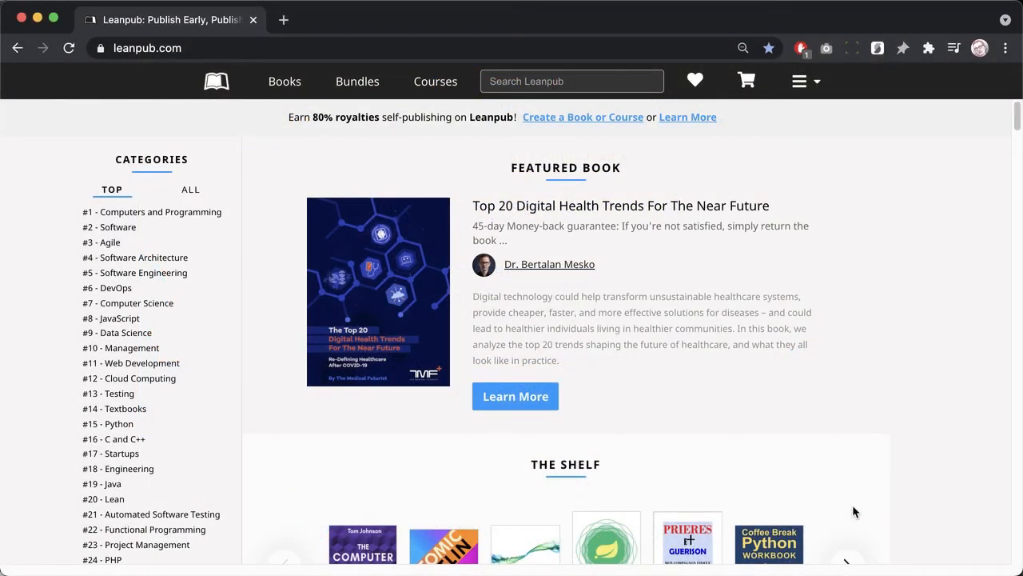
# Step: Start a new course titled 'Demo Course 1' with the suggested democourse1 URL
pyautogui.click(816, 86)
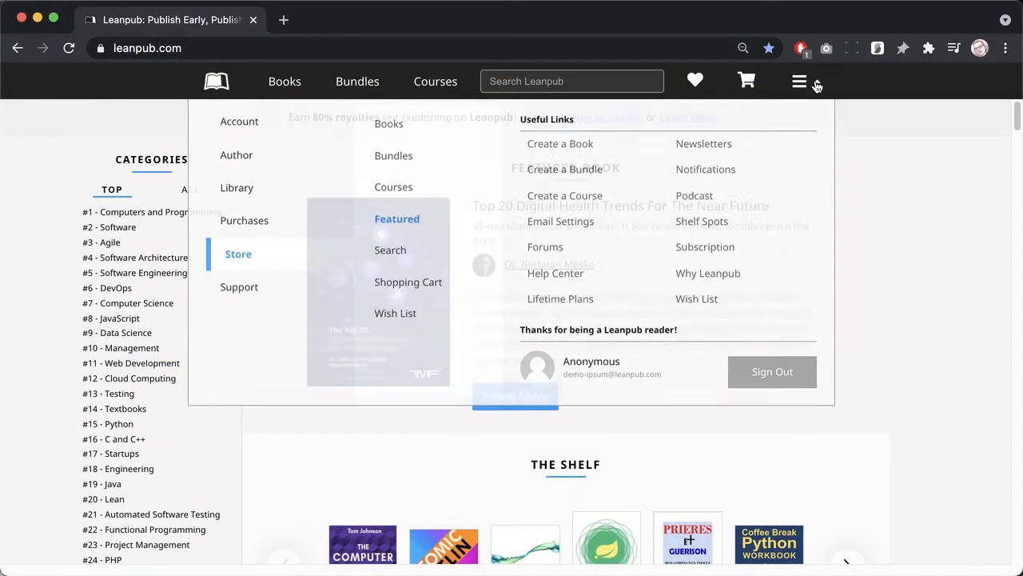
pyautogui.click(531, 200)
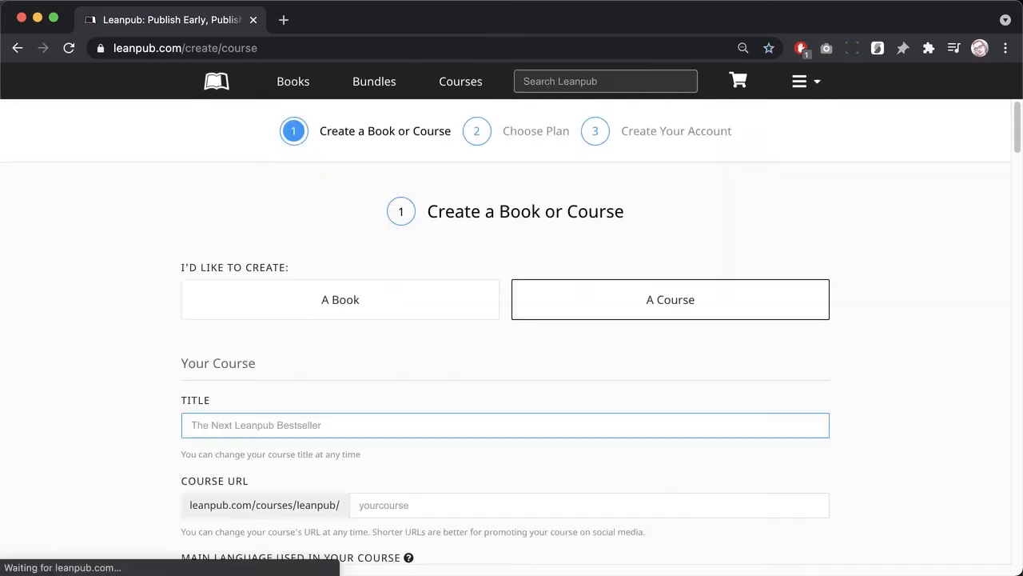
pyautogui.write('Demo Course')
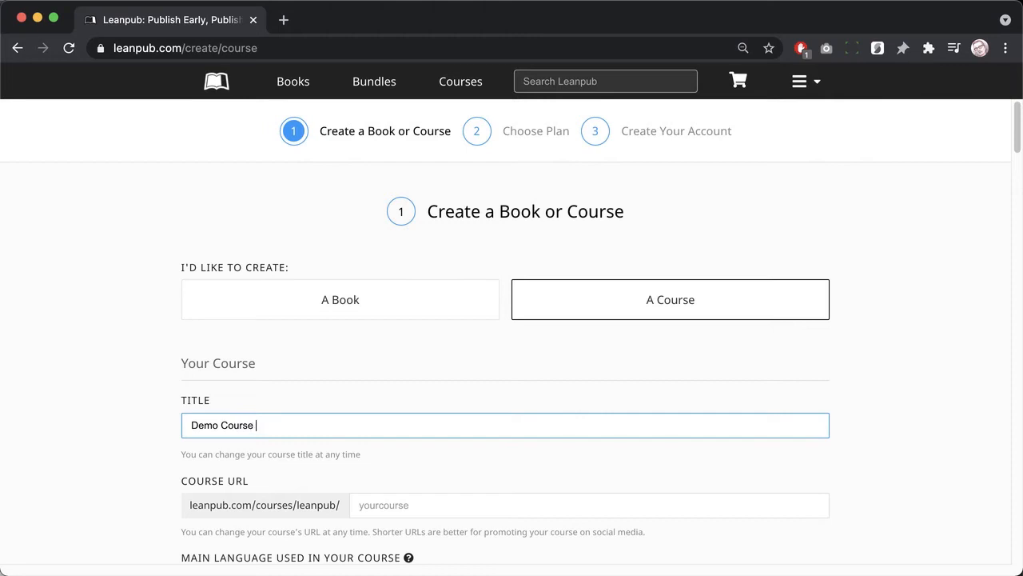
pyautogui.write(' 1')
pyautogui.press('Tab')
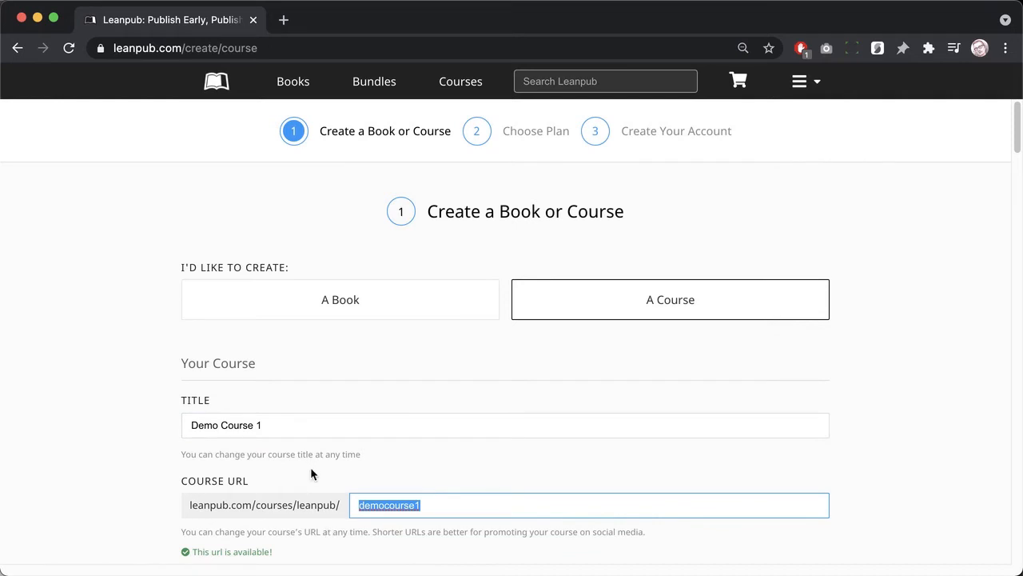
pyautogui.scroll(-5, 311, 472)
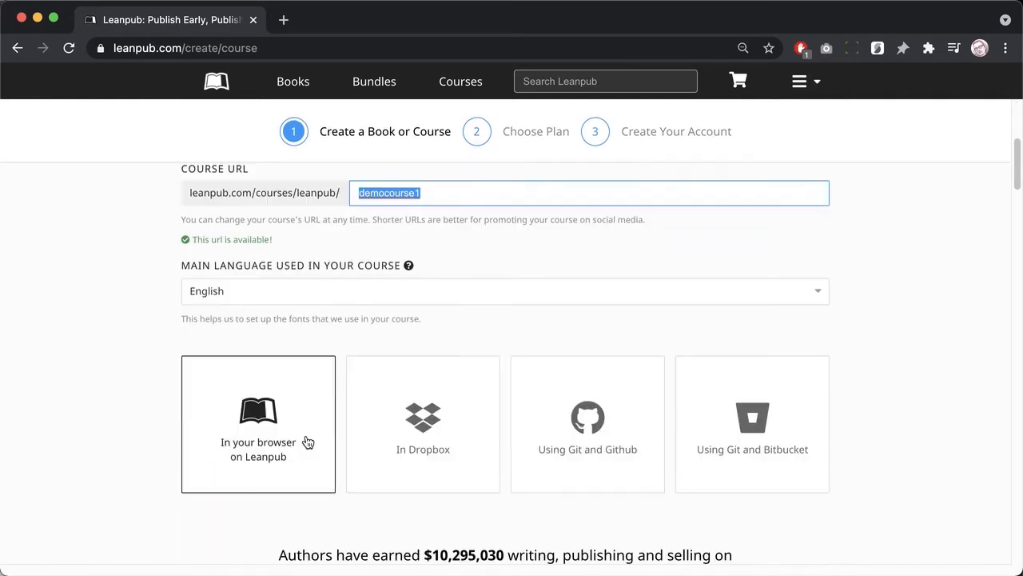
pyautogui.scroll(-2, 308, 442)
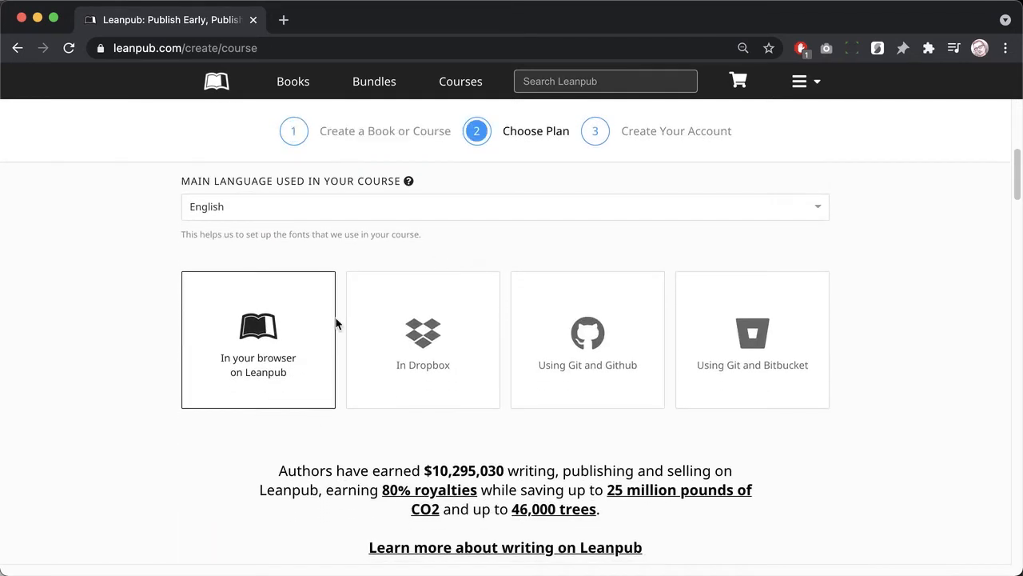
# Step: Keep English as the course language and scroll down to the plan cards
pyautogui.click(507, 202)
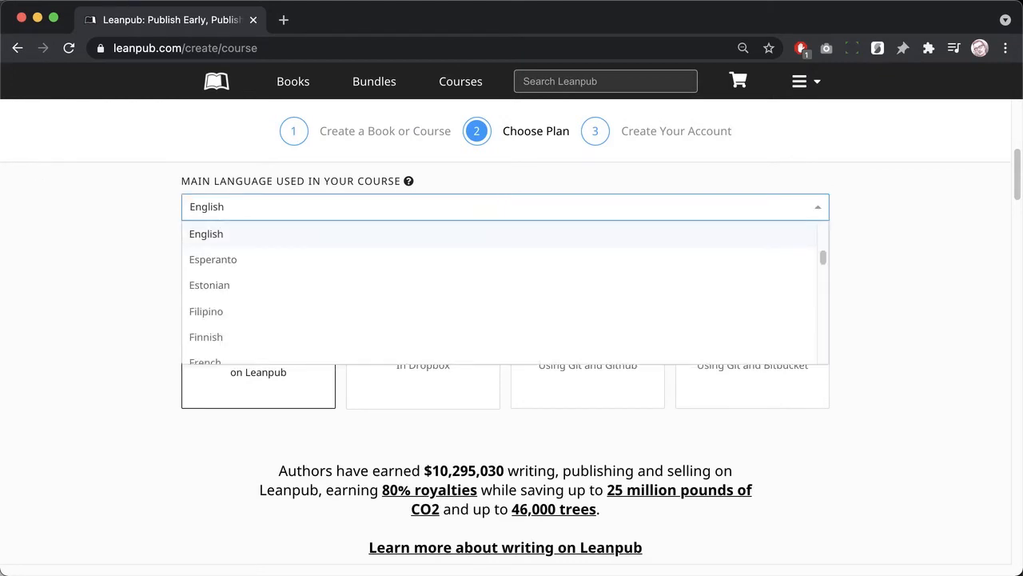
pyautogui.click(47, 228)
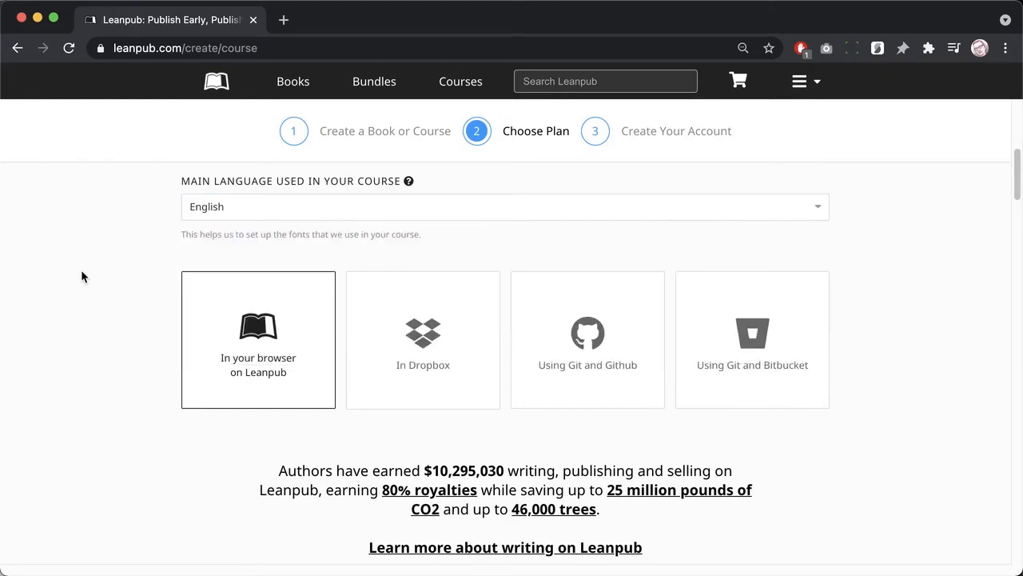
pyautogui.scroll(-1, 81, 279)
pyautogui.scroll(-1, 86, 264)
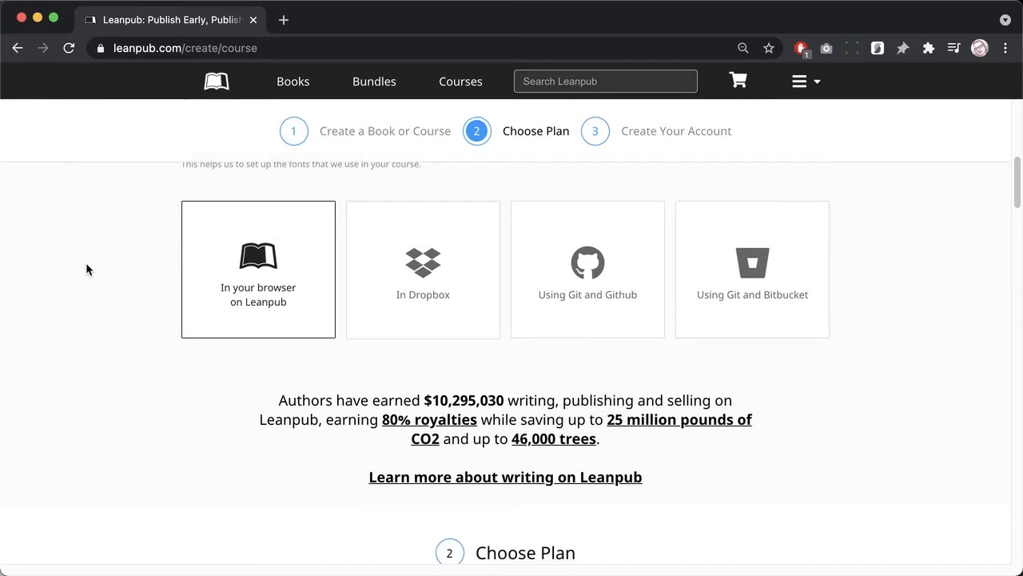
pyautogui.scroll(-1, 87, 267)
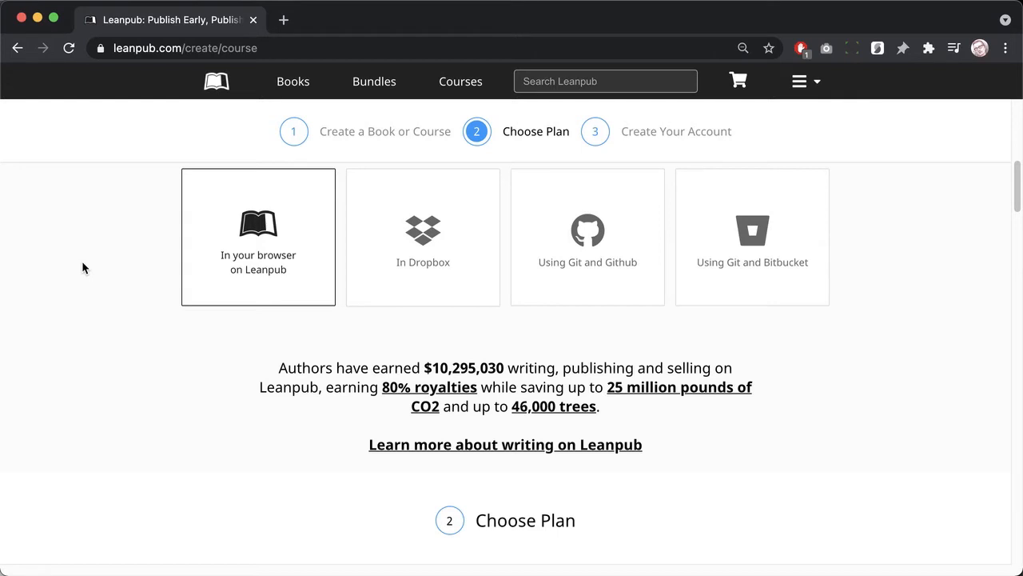
pyautogui.scroll(-7, 82, 268)
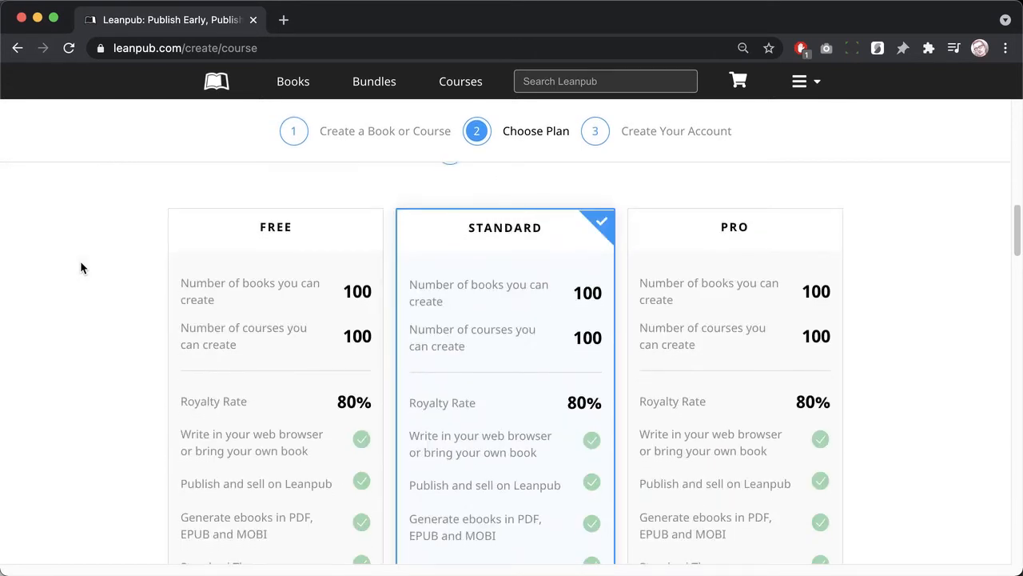
pyautogui.scroll(-3, 81, 267)
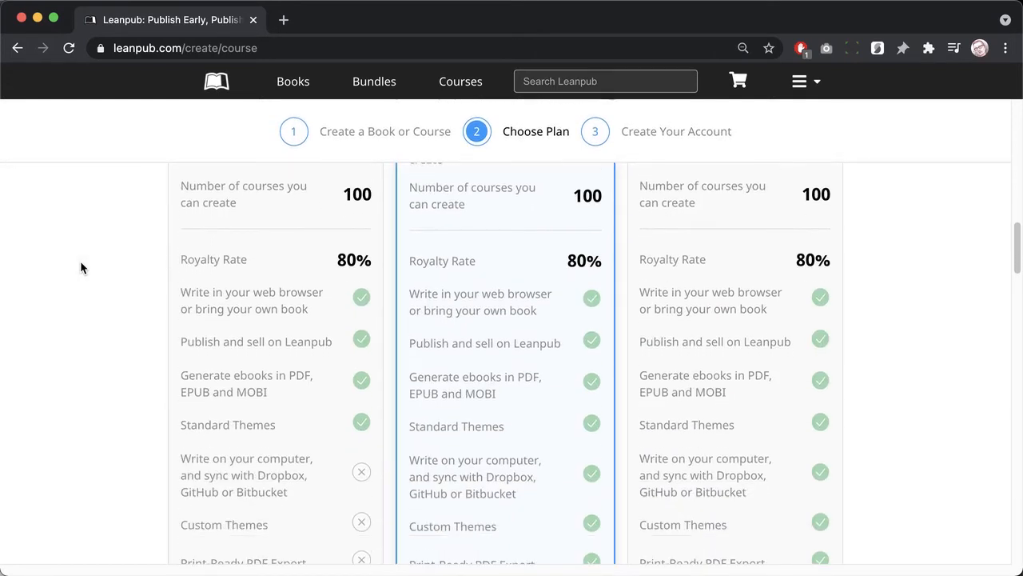
pyautogui.scroll(-4, 81, 267)
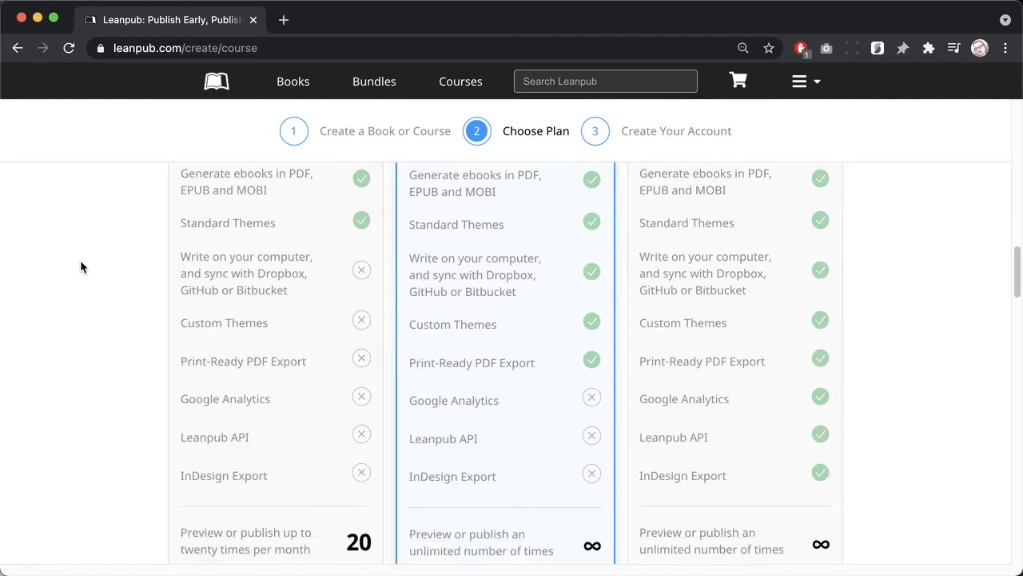
pyautogui.scroll(-3, 81, 266)
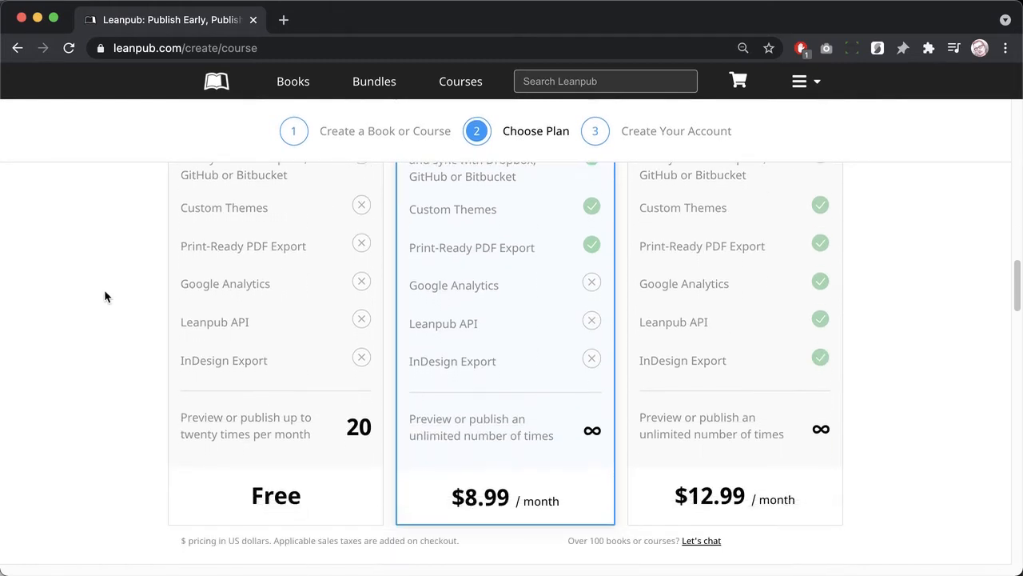
pyautogui.scroll(-1, 105, 292)
# Step: Choose the Free plan and scroll to the Create Your Account form
pyautogui.click(212, 318)
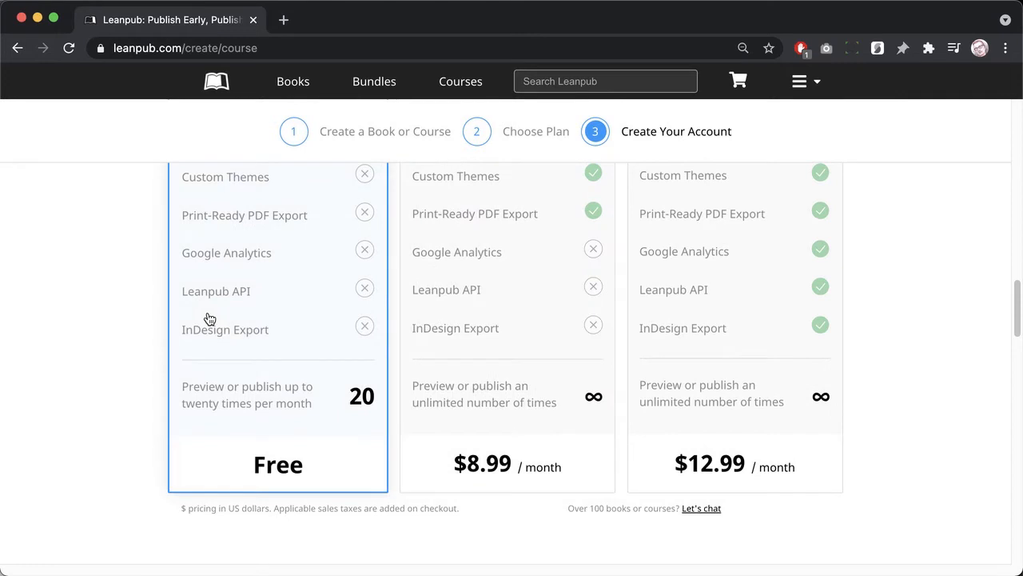
pyautogui.scroll(-6, 134, 378)
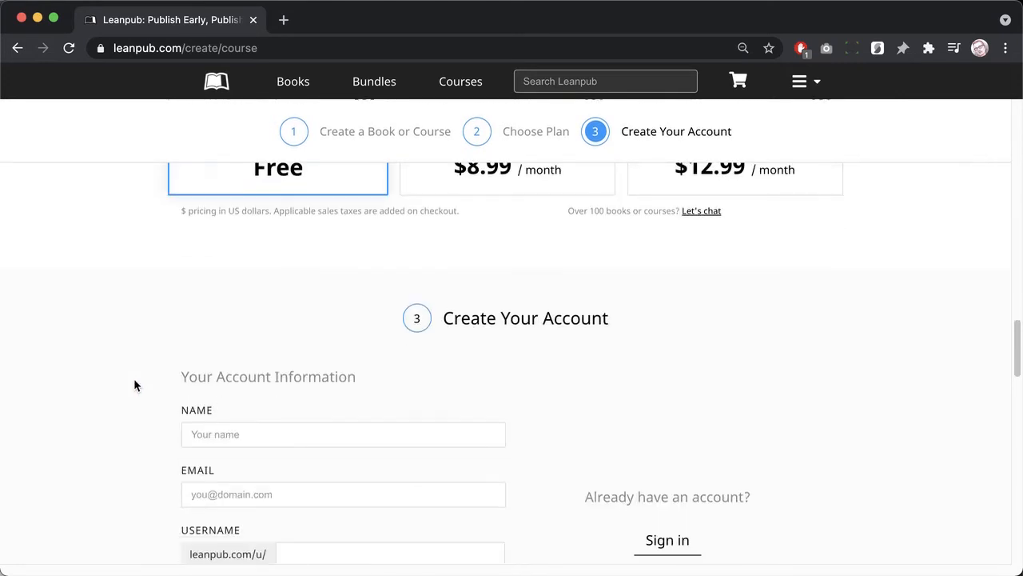
pyautogui.scroll(-2, 133, 382)
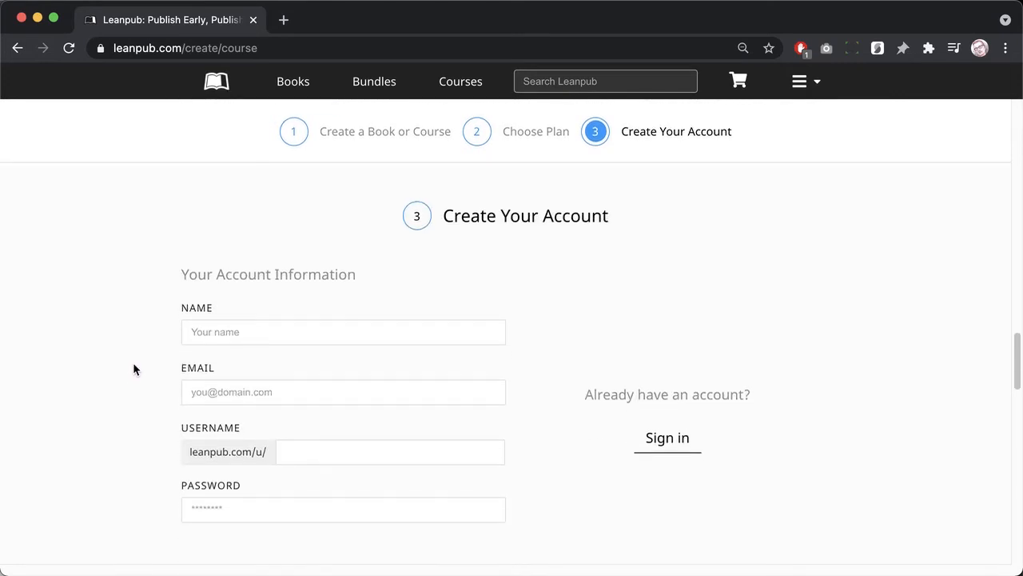
# Step: Enter the account holder's name, e-mail and password, and accept the Terms of Service
pyautogui.click(201, 328)
pyautogui.write('Demo Ipsum')
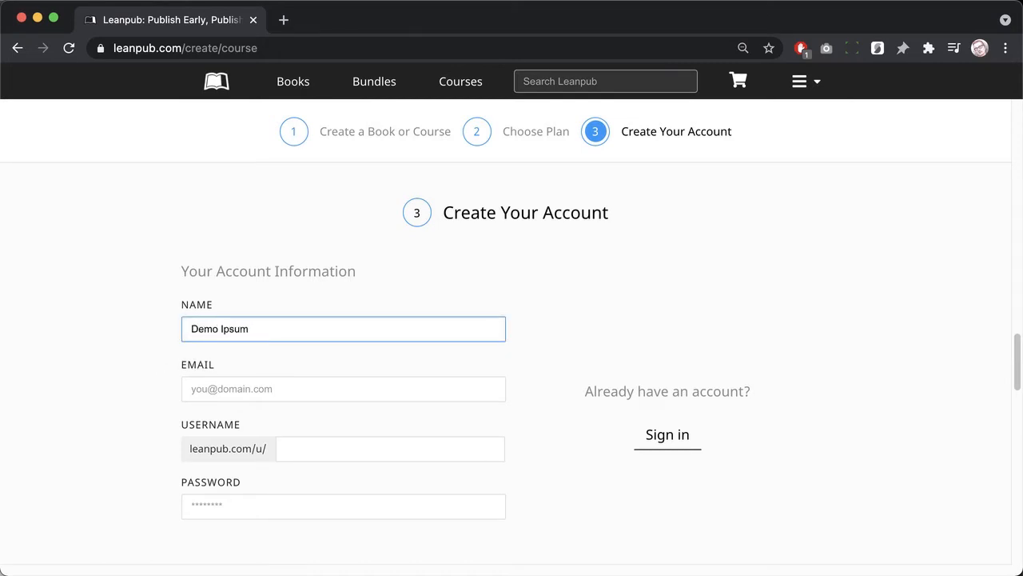
pyautogui.press('Tab')
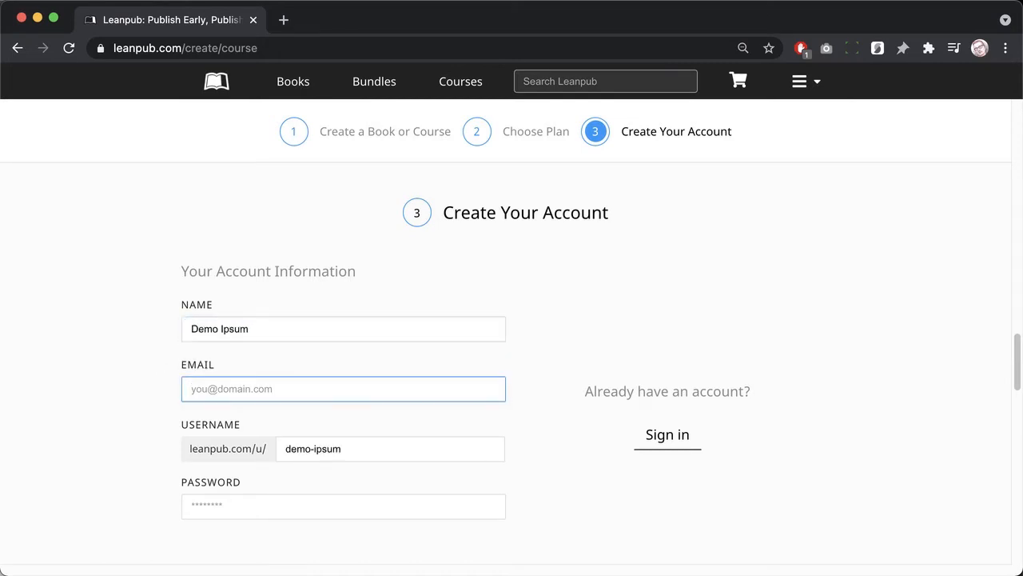
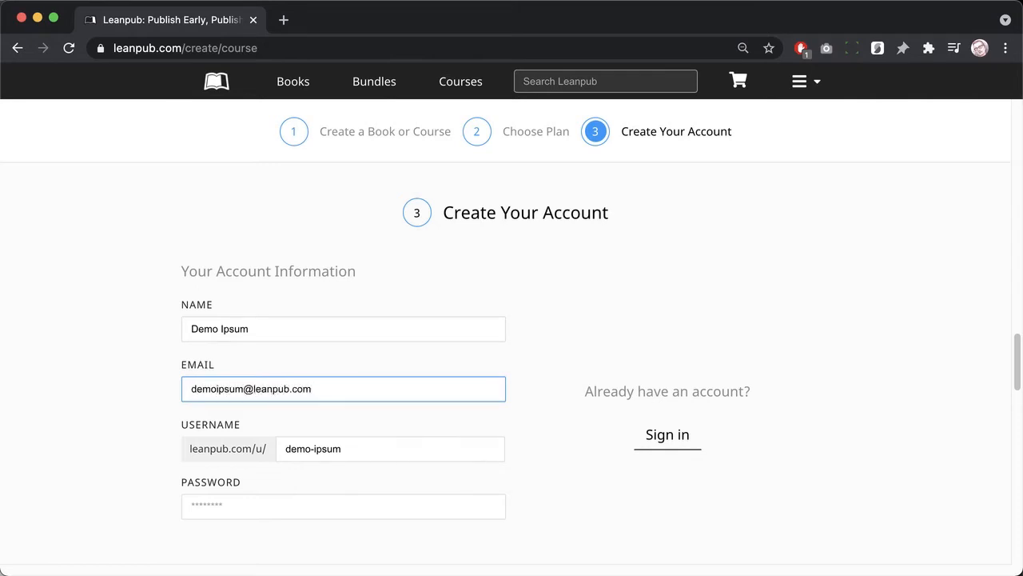
pyautogui.press('Tab')
pyautogui.press('Tab')
pyautogui.write('****************')
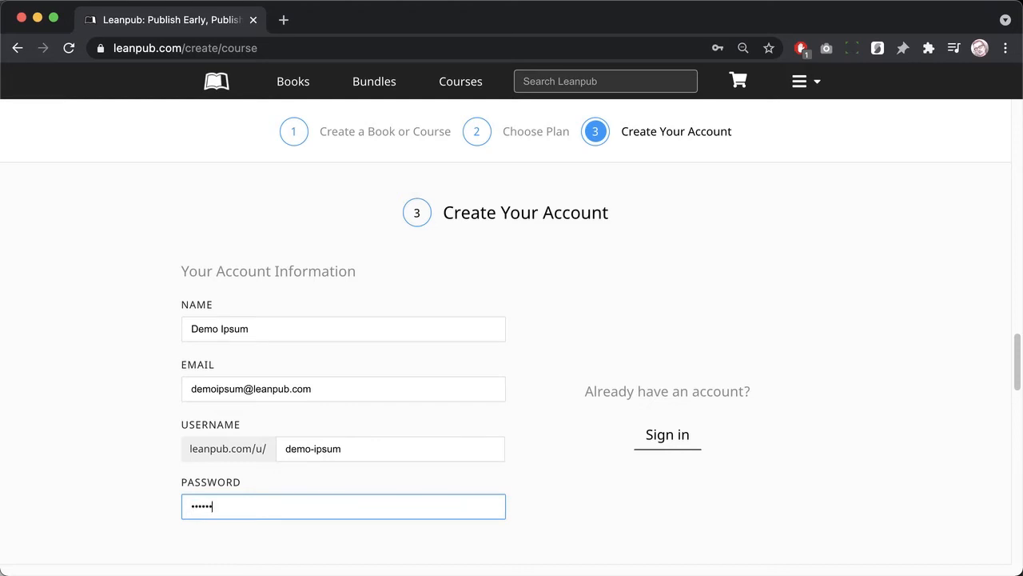
pyautogui.scroll(-3, 117, 376)
pyautogui.scroll(-4, 126, 378)
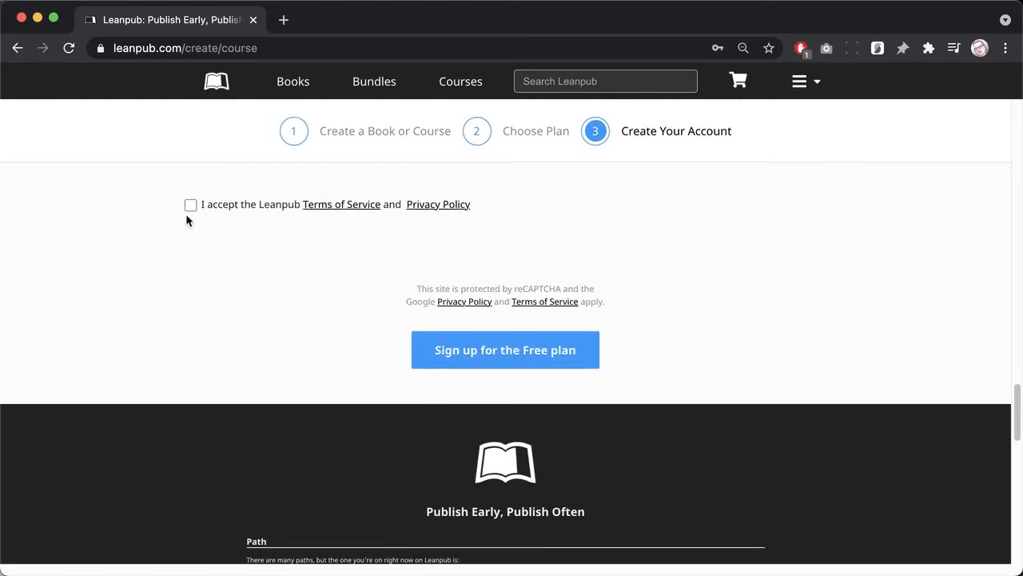
pyautogui.click(191, 205)
# Step: Sign up for the Free plan and read through Demo Course 1's Getting Started page
pyautogui.click(436, 367)
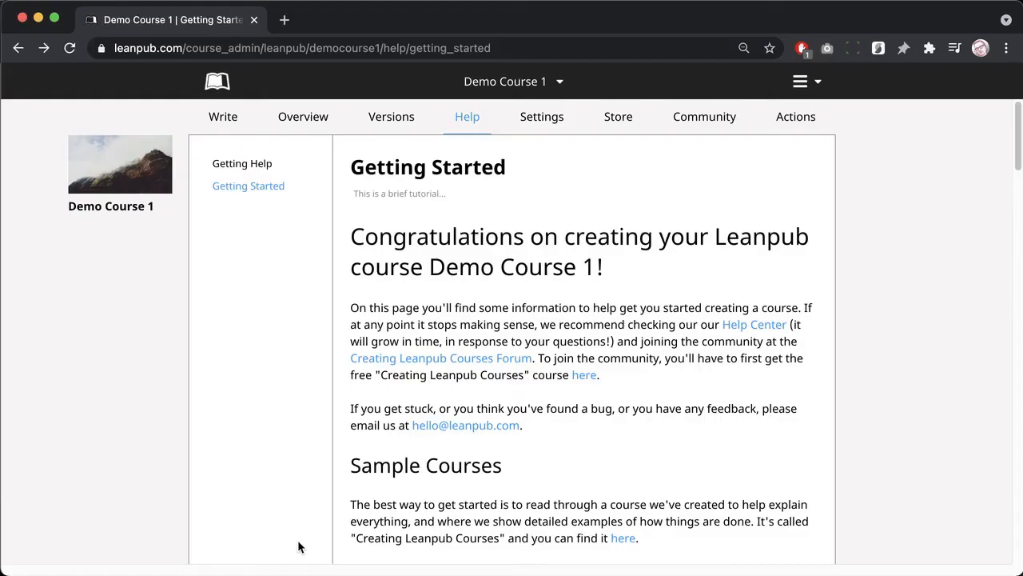
pyautogui.scroll(-5, 298, 547)
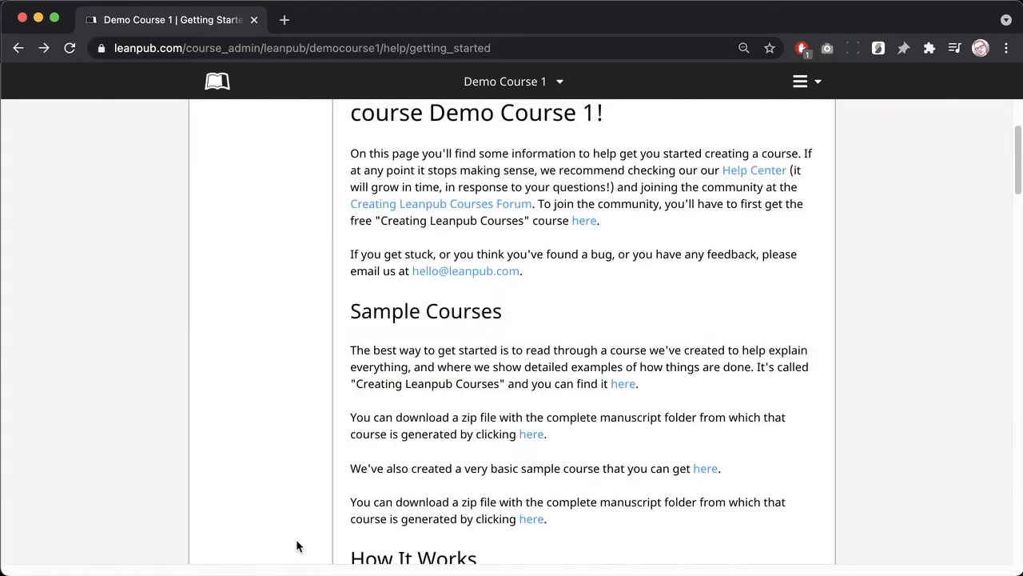
pyautogui.scroll(-10, 297, 546)
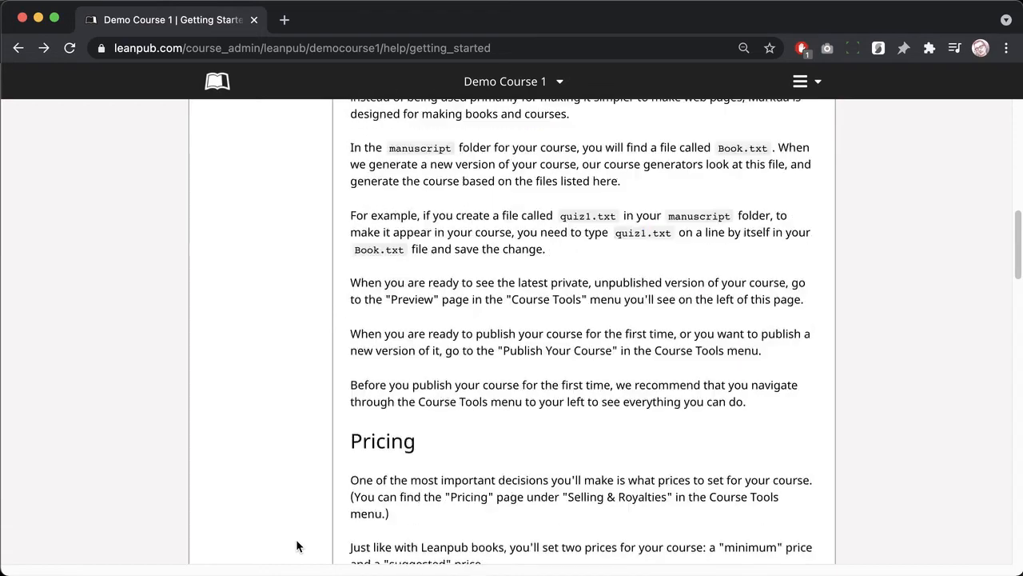
pyautogui.scroll(-5, 295, 529)
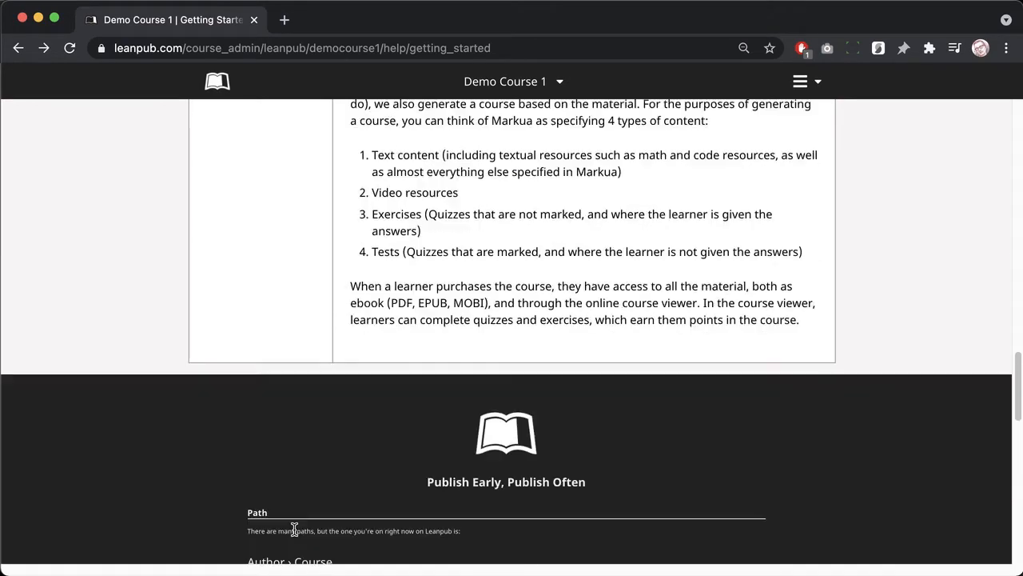
pyautogui.scroll(15, 293, 528)
pyautogui.scroll(7, 291, 524)
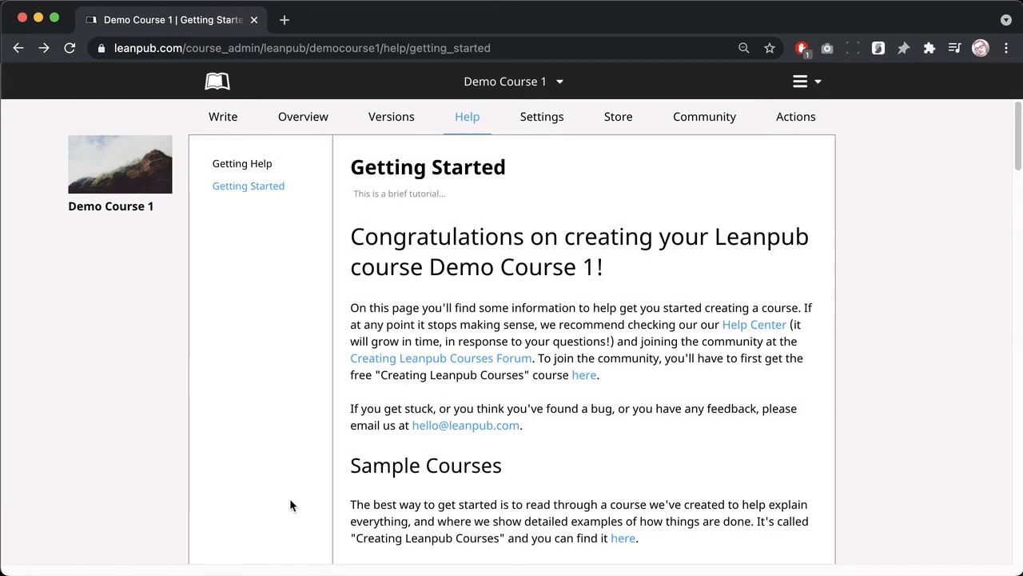
# Step: Open the Write area, skim the Chapter 1 manuscript, and expand the empty Resources list
pyautogui.click(222, 118)
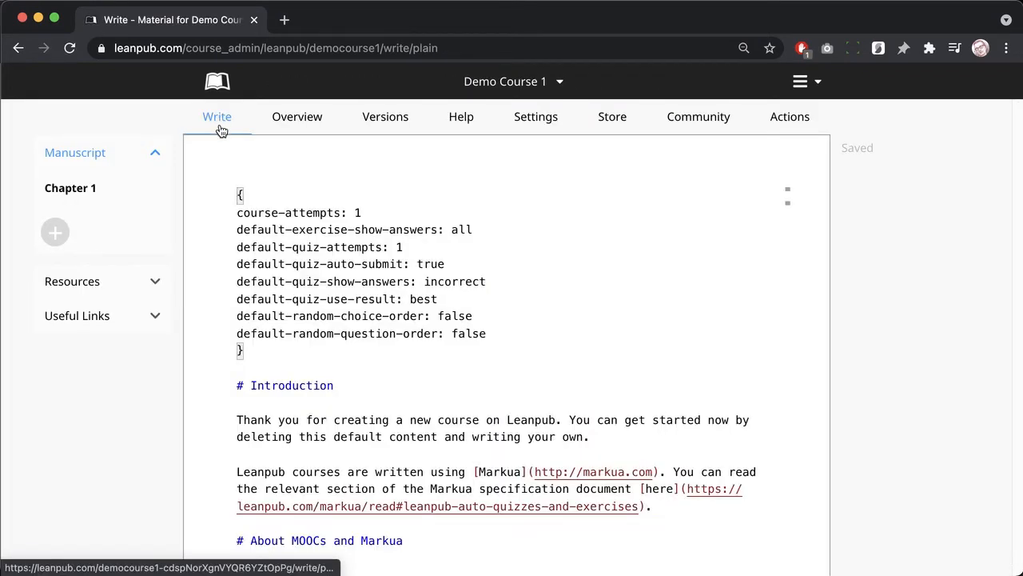
pyautogui.click(243, 574)
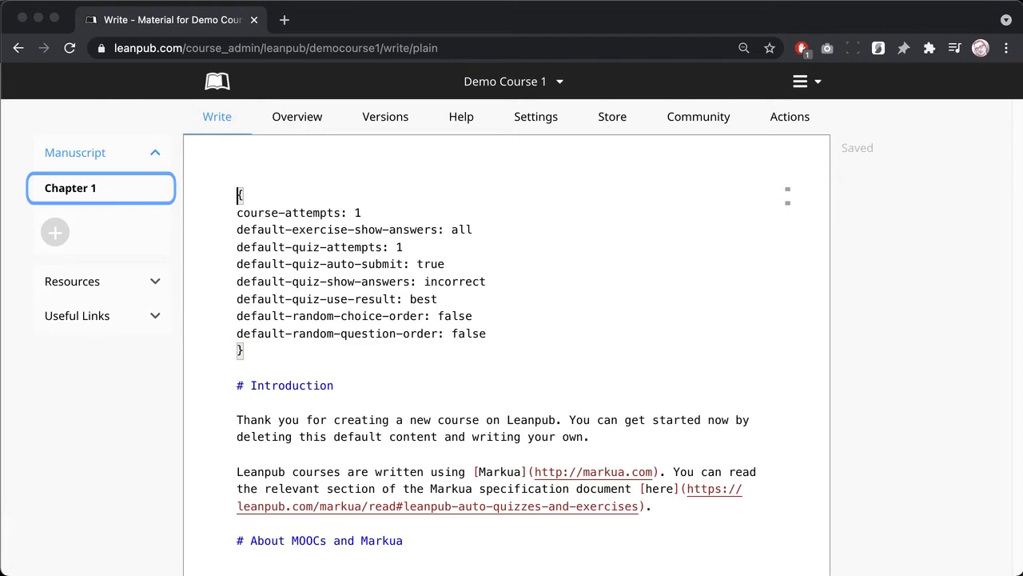
pyautogui.press('super+Tab')
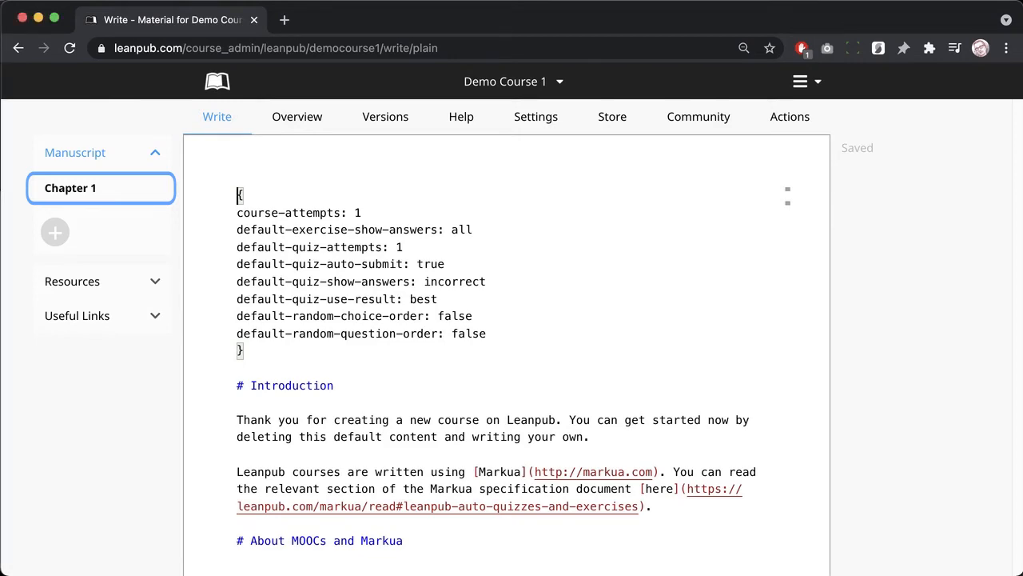
pyautogui.scroll(-6, 267, 498)
pyautogui.scroll(-15, 279, 512)
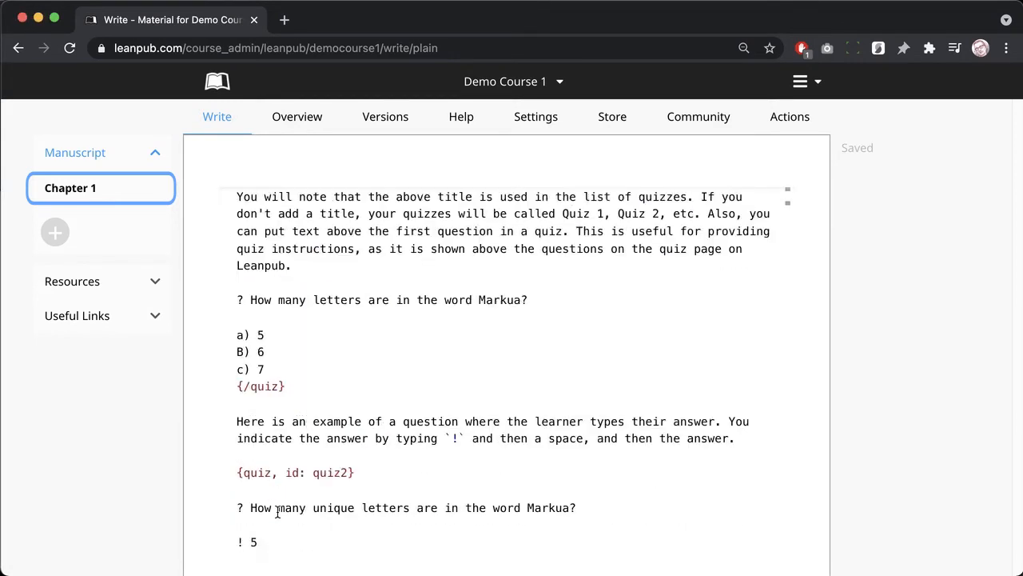
pyautogui.scroll(10, 291, 502)
pyautogui.scroll(10, 292, 502)
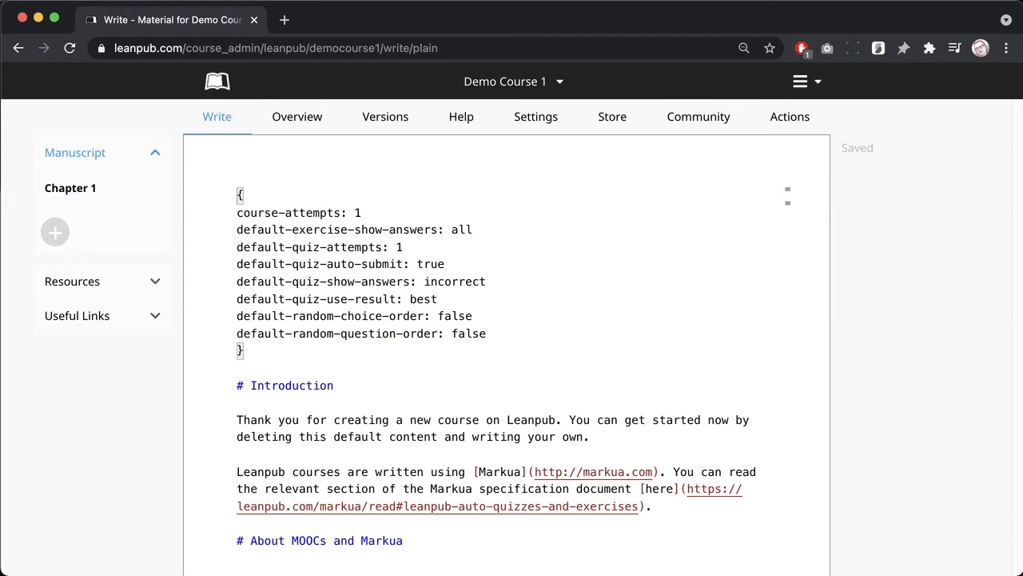
pyautogui.click(65, 289)
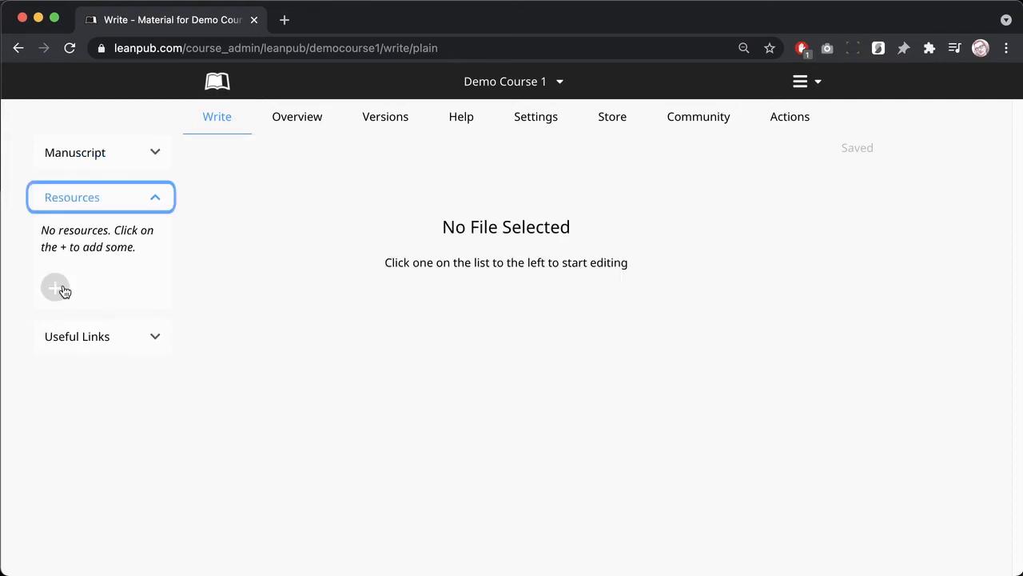
# Step: Look over the Useful Links list, then return to the manuscript's Chapter 1
pyautogui.click(211, 309)
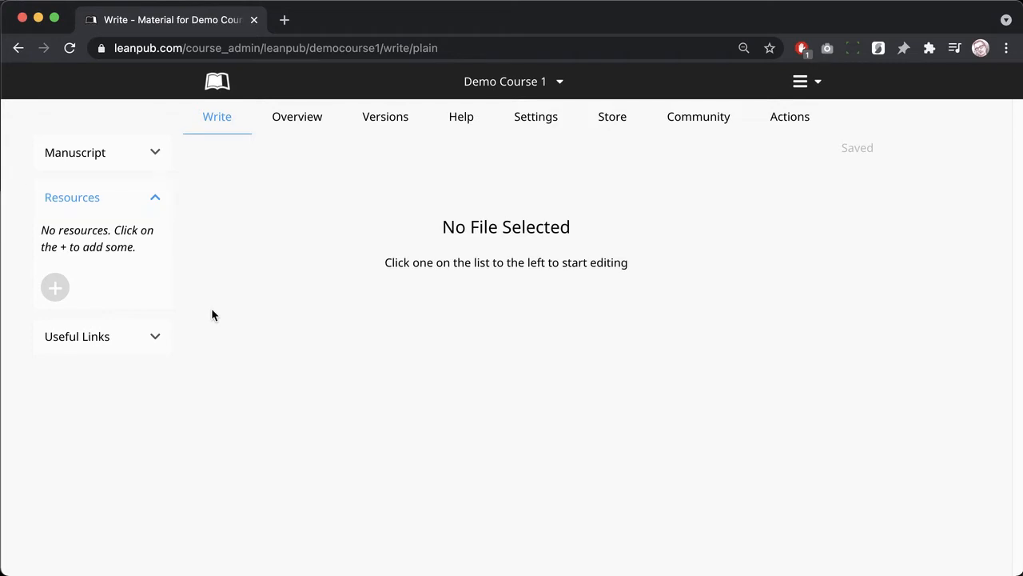
pyautogui.click(113, 337)
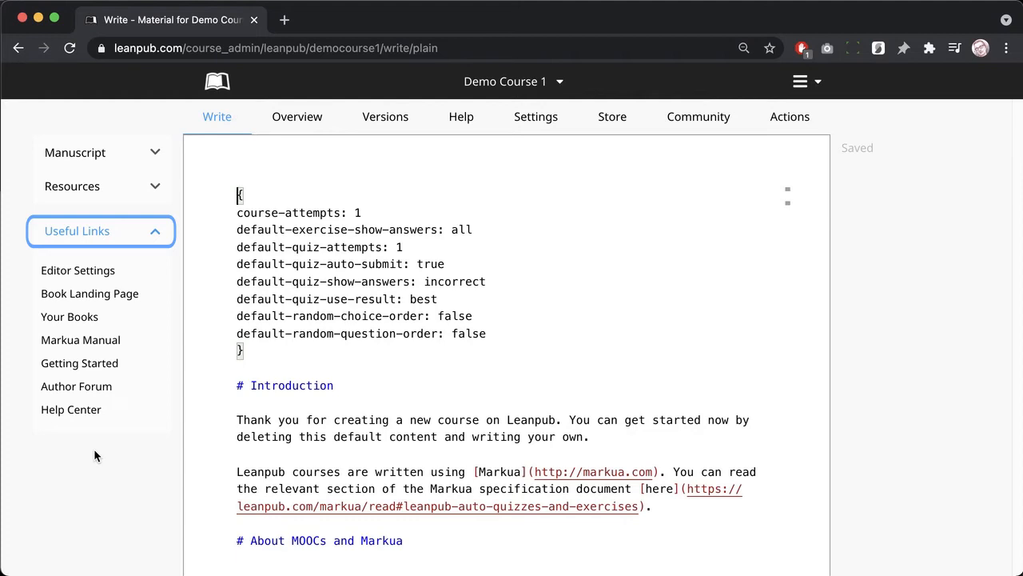
pyautogui.click(131, 475)
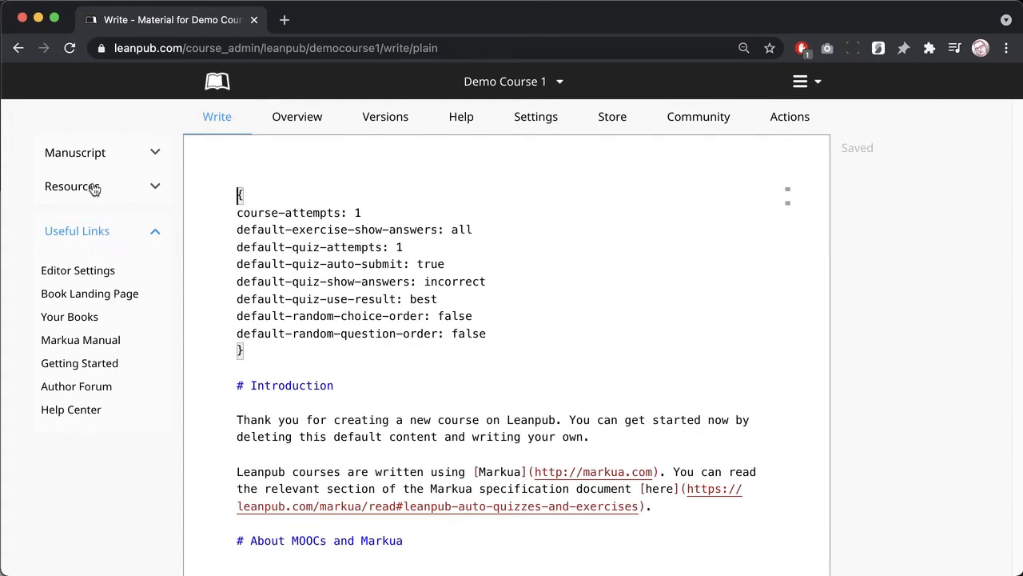
pyautogui.click(87, 166)
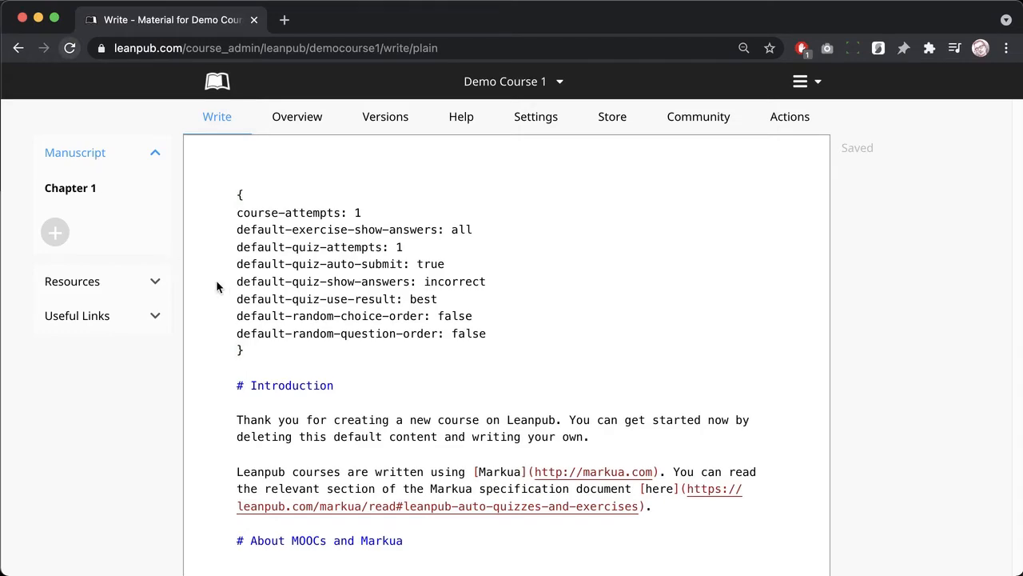
# Step: Select and deselect lines of Chapter 1, including the Markua link and # Introduction heading
pyautogui.scroll(-10, 254, 318)
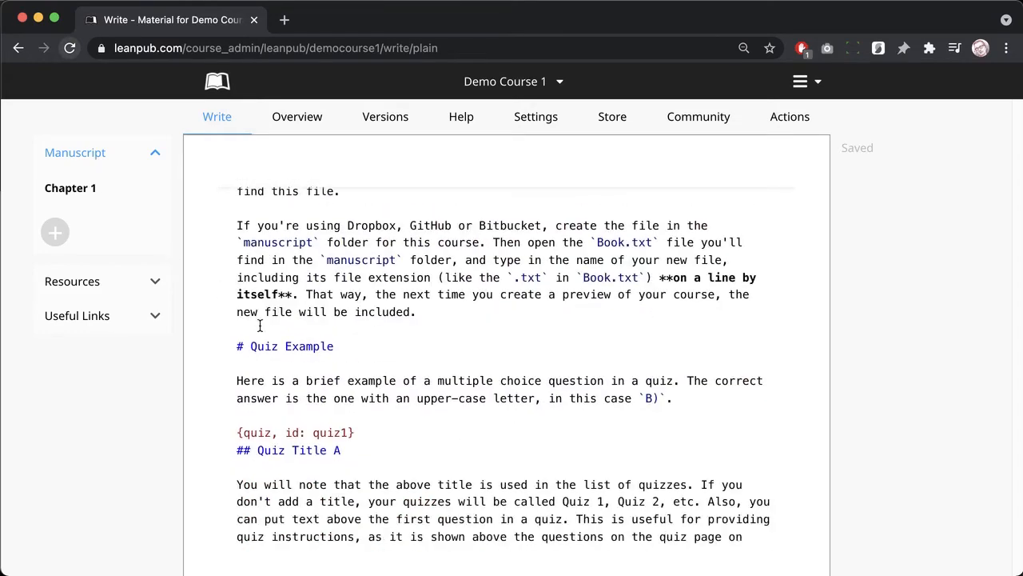
pyautogui.moveTo(293, 294); pyautogui.dragTo(659, 277)
pyautogui.click(296, 295)
pyautogui.scroll(10, 292, 295)
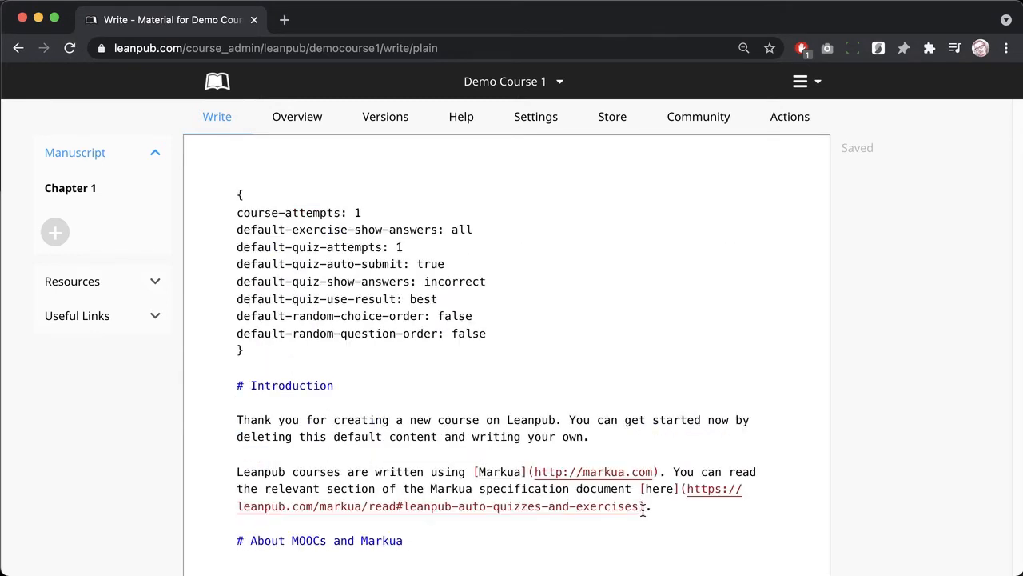
pyautogui.moveTo(644, 506); pyautogui.dragTo(637, 488)
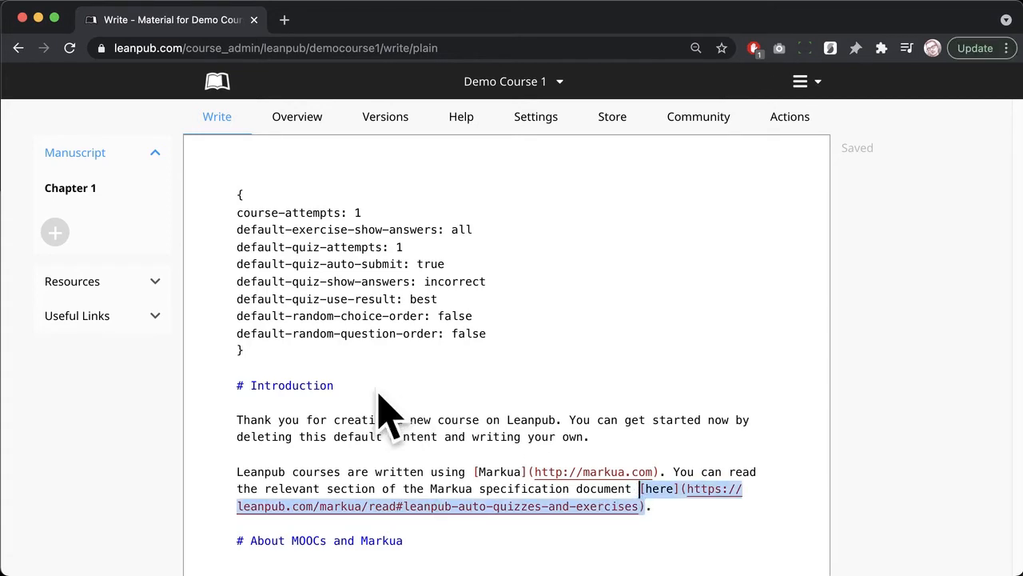
pyautogui.moveTo(338, 384); pyautogui.dragTo(236, 385)
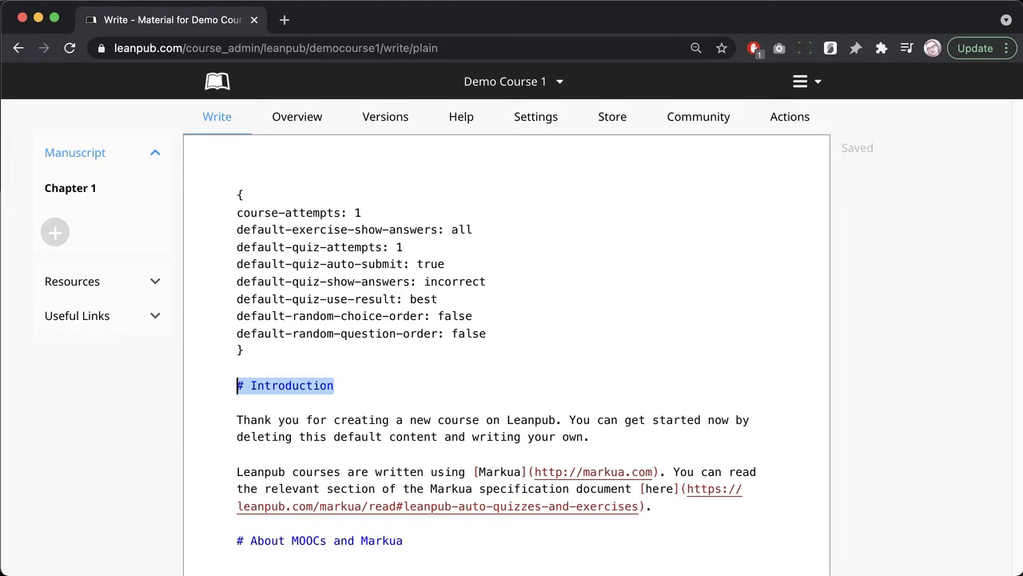
pyautogui.press('Left')
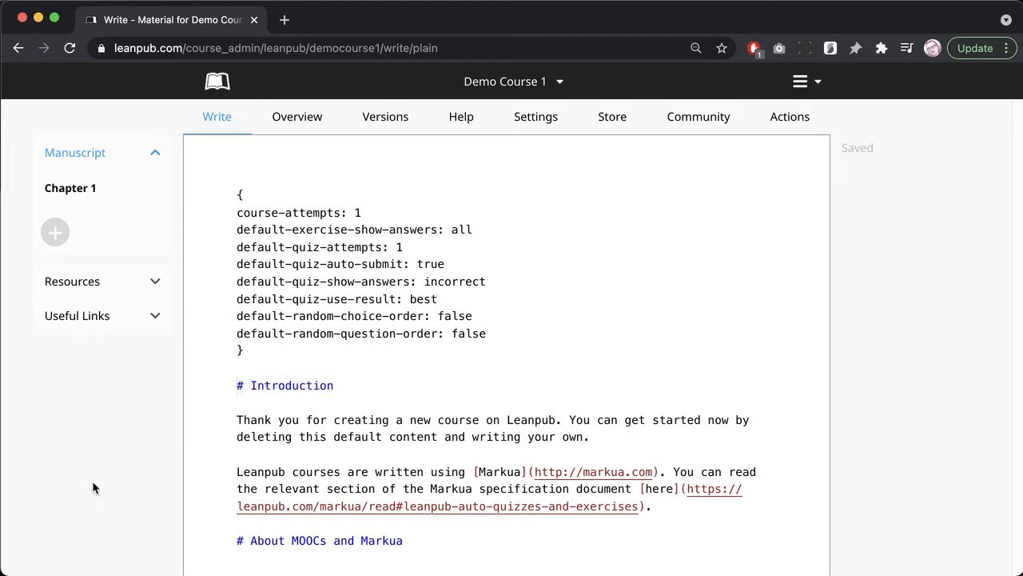
# Step: Open the Markua Manual from Useful Links in a new browser tab and switch to it
pyautogui.click(89, 325)
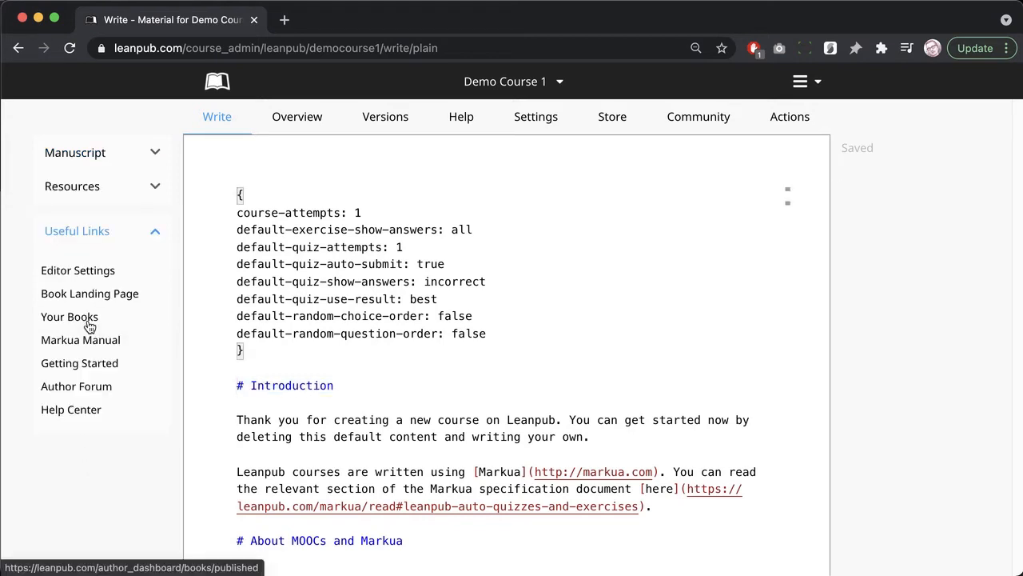
pyautogui.rightClick(86, 339)
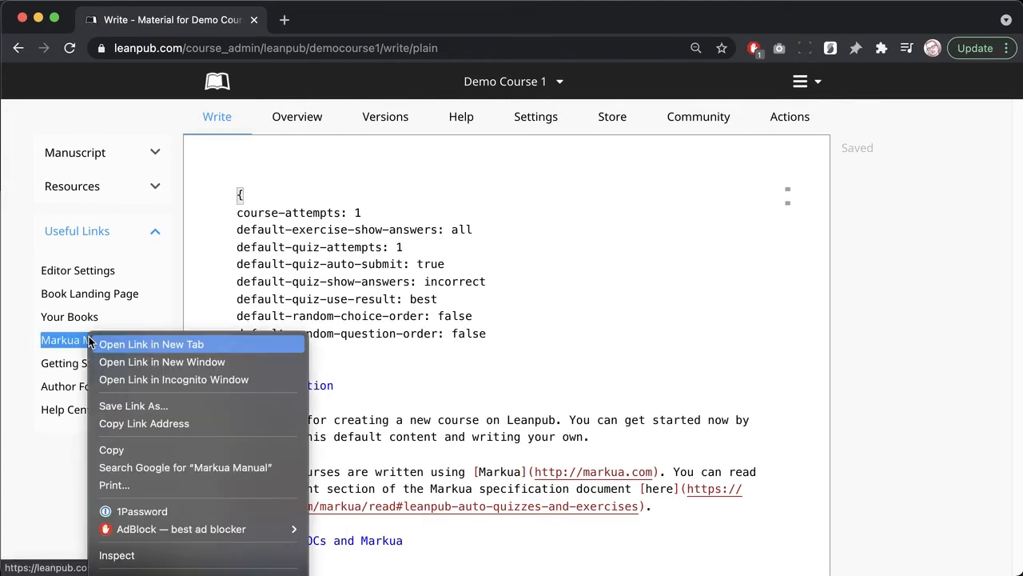
pyautogui.click(132, 341)
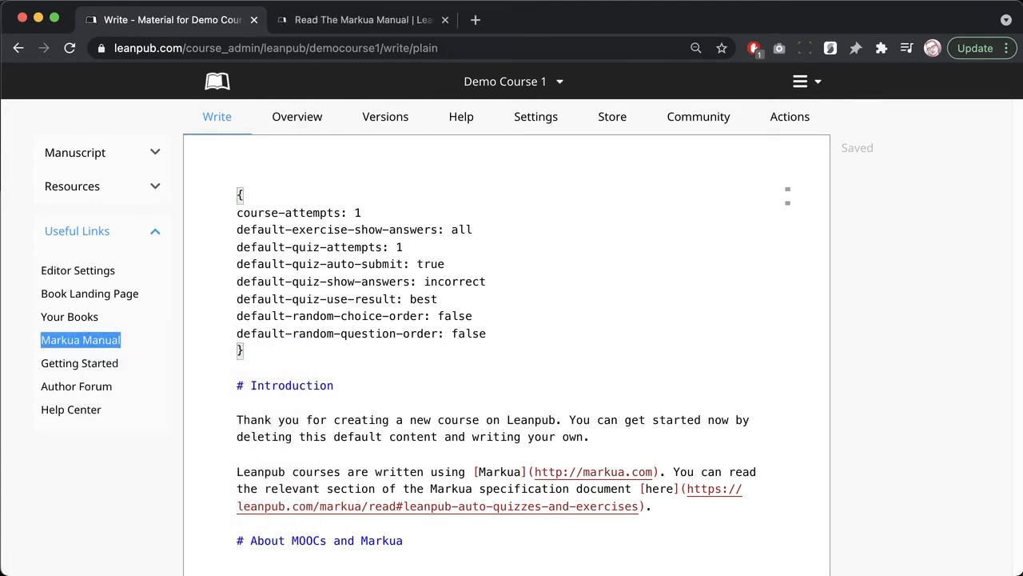
pyautogui.click(358, 20)
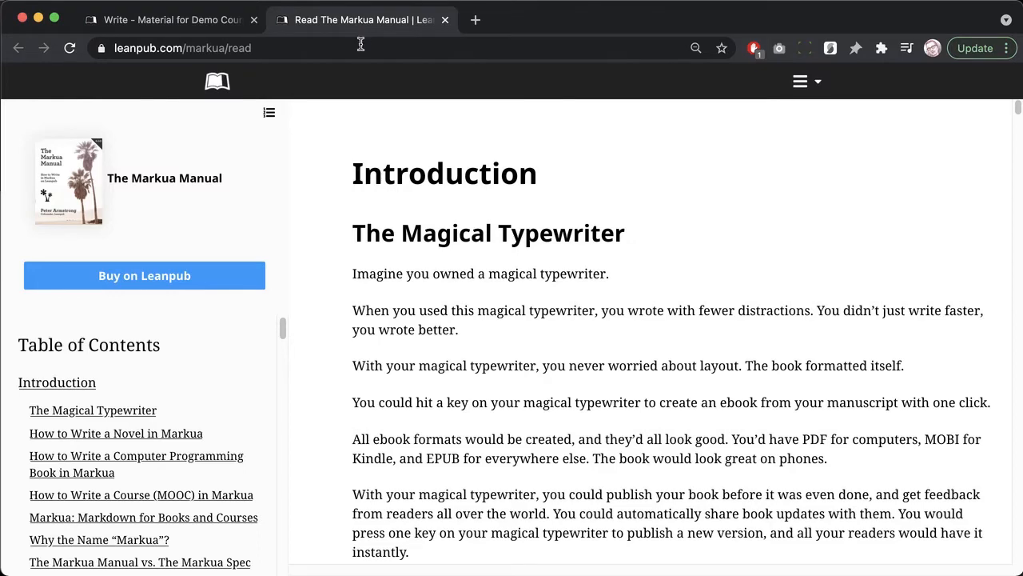
# Step: Scroll down the Markua Manual's table of contents to find Quizzes and Exercises
pyautogui.scroll(-2, 450, 311)
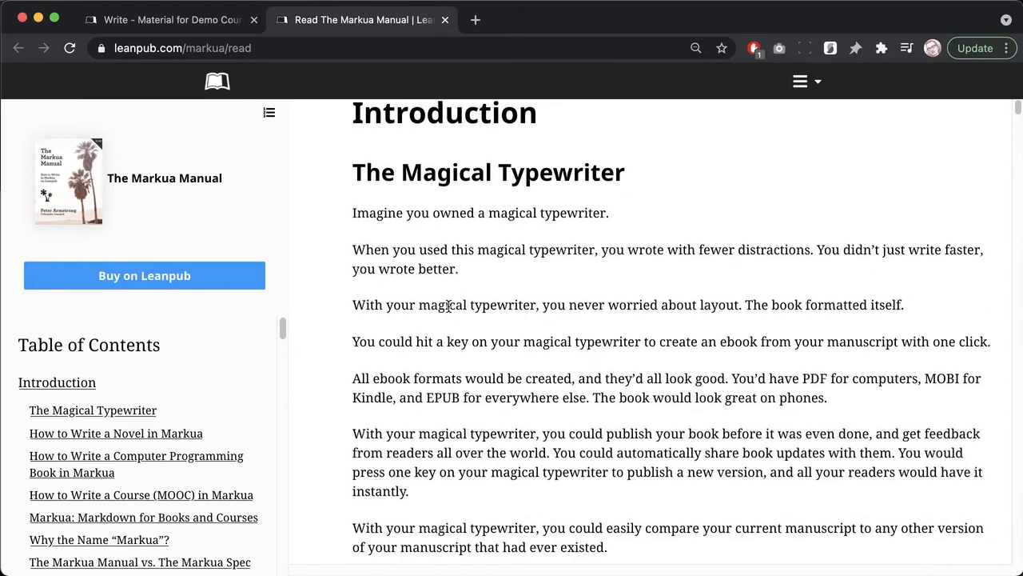
pyautogui.scroll(-10, 450, 310)
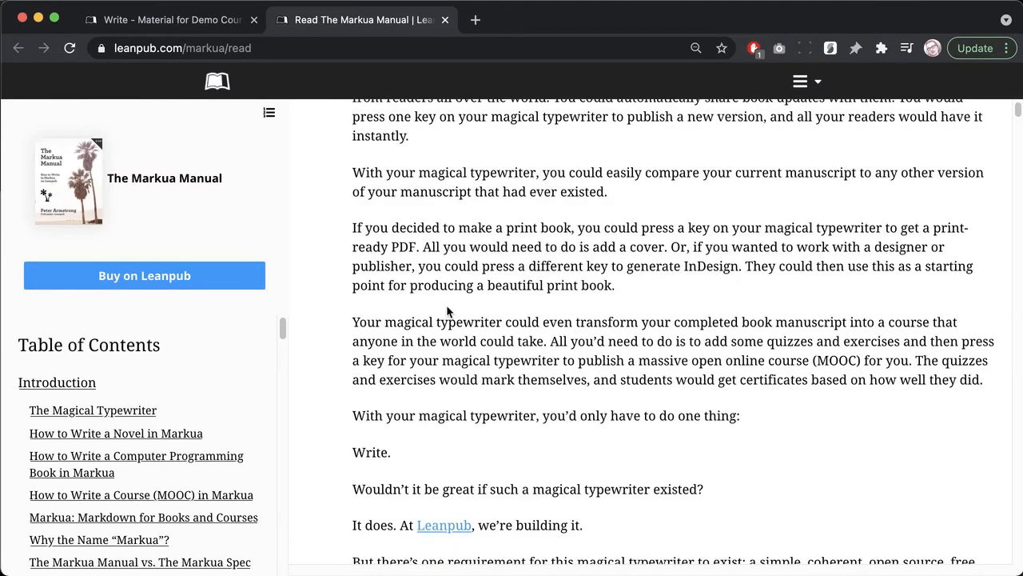
pyautogui.scroll(-5, 446, 310)
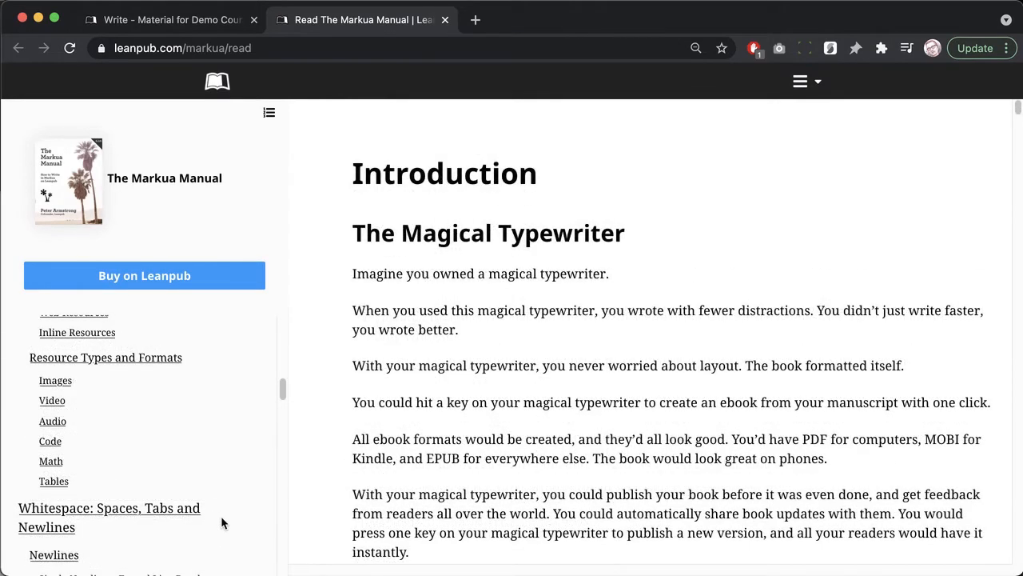
pyautogui.scroll(-2, 220, 518)
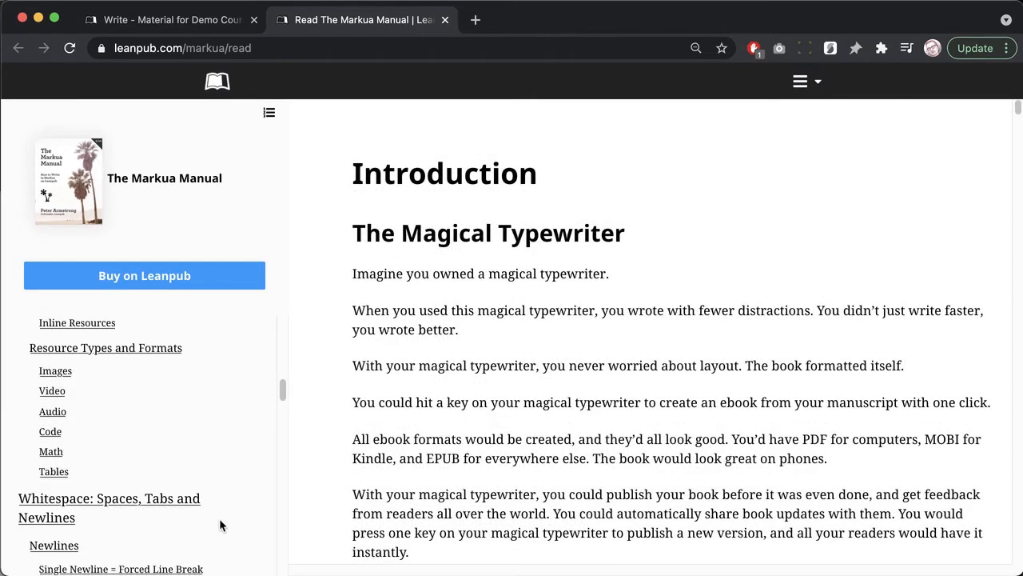
pyautogui.scroll(-6, 220, 519)
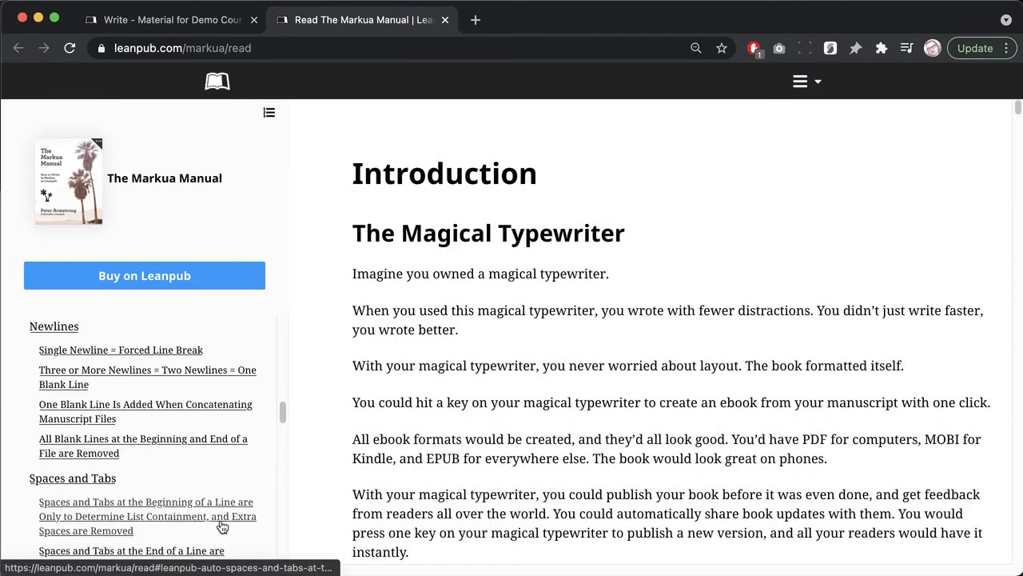
pyautogui.scroll(-6, 222, 526)
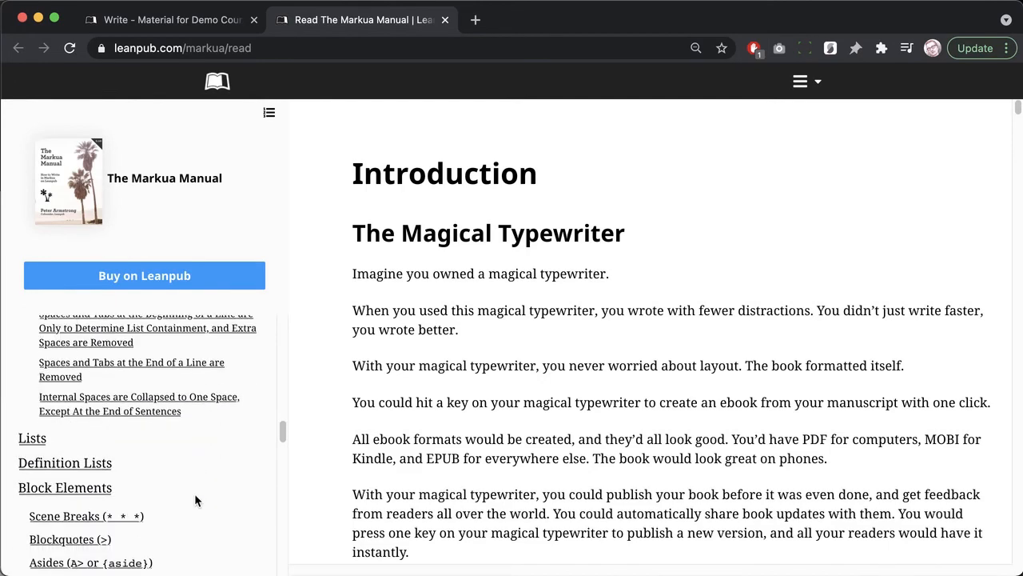
pyautogui.scroll(-5, 196, 500)
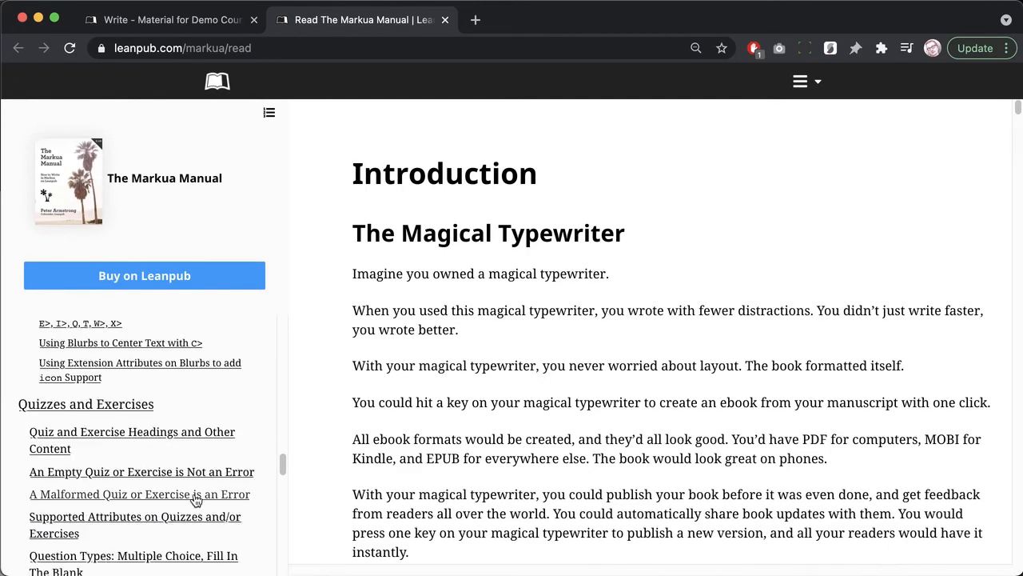
# Step: Read the Quizzes and Exercises chapter through Supported Attributes, then close the manual
pyautogui.click(134, 416)
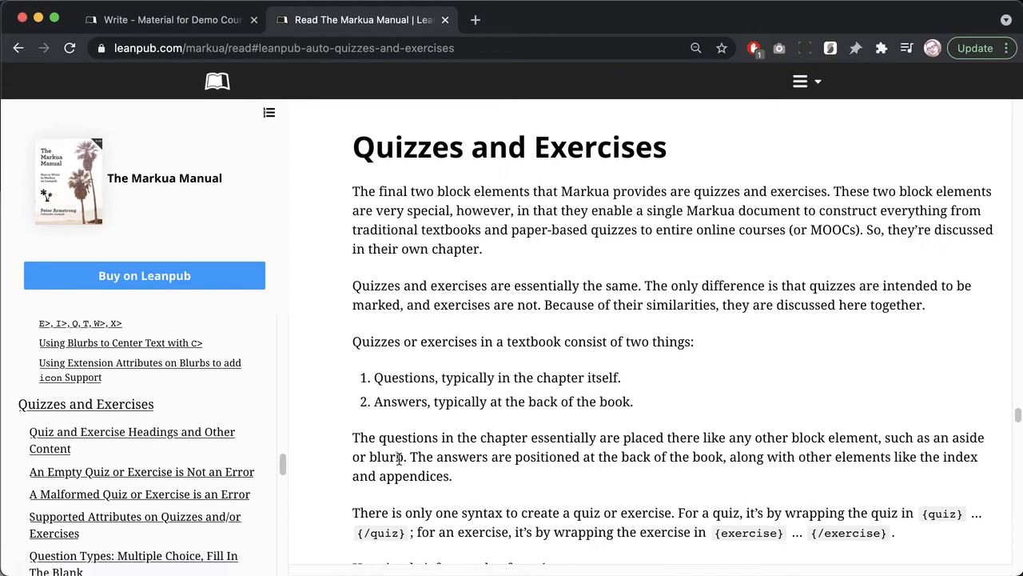
pyautogui.scroll(-10, 430, 461)
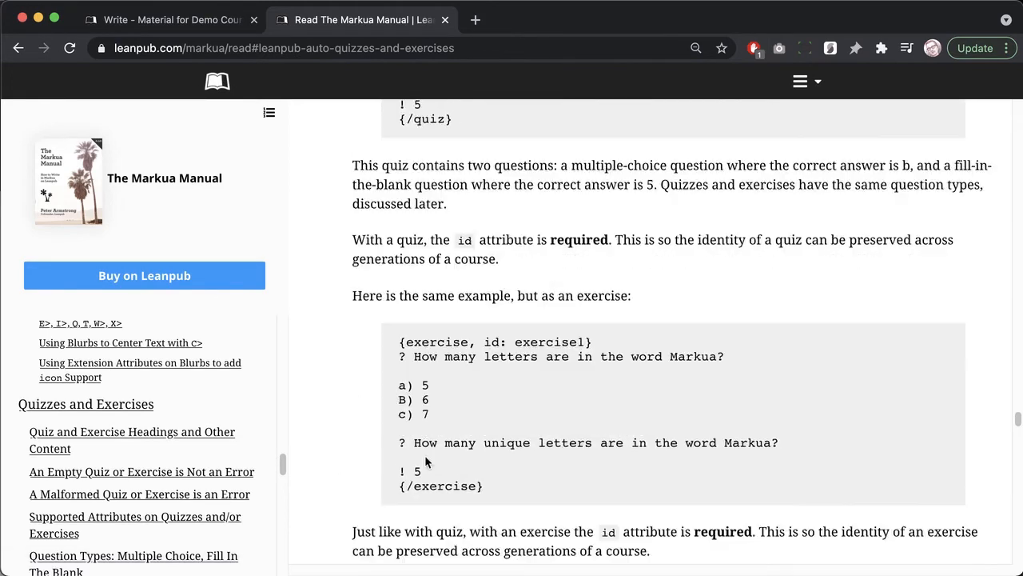
pyautogui.scroll(-10, 425, 461)
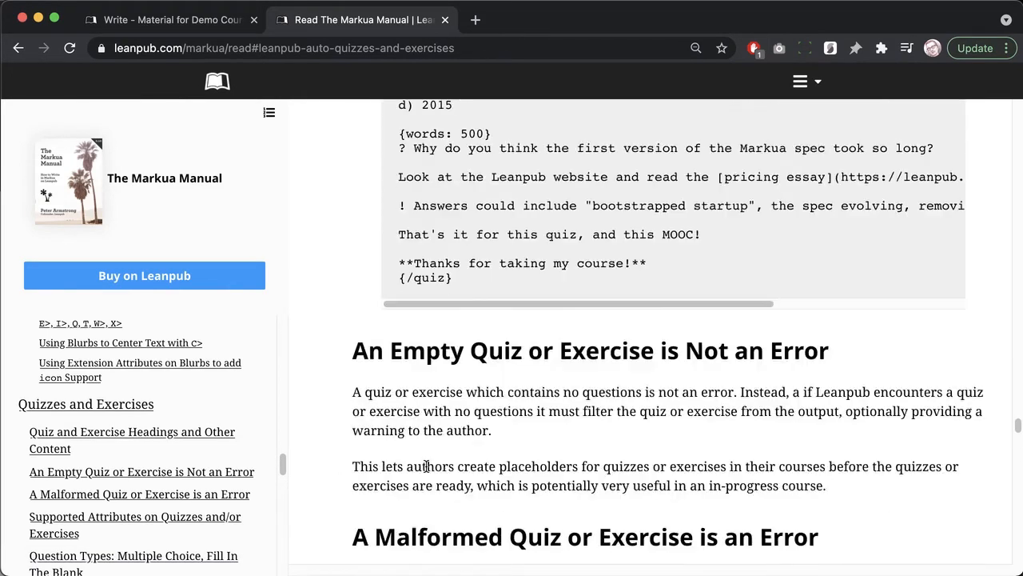
pyautogui.scroll(-6, 425, 464)
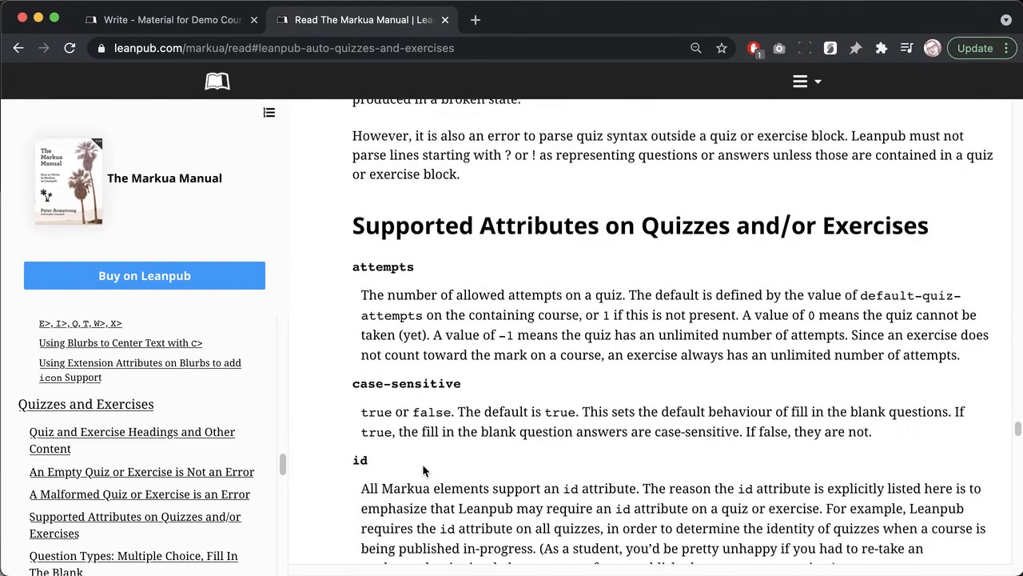
pyautogui.scroll(-1, 422, 463)
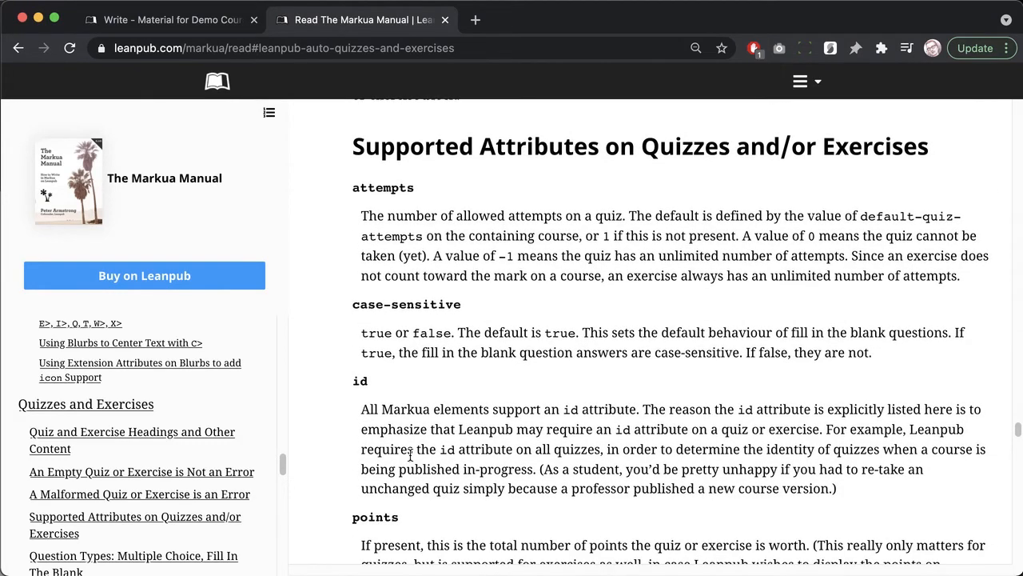
pyautogui.click(444, 20)
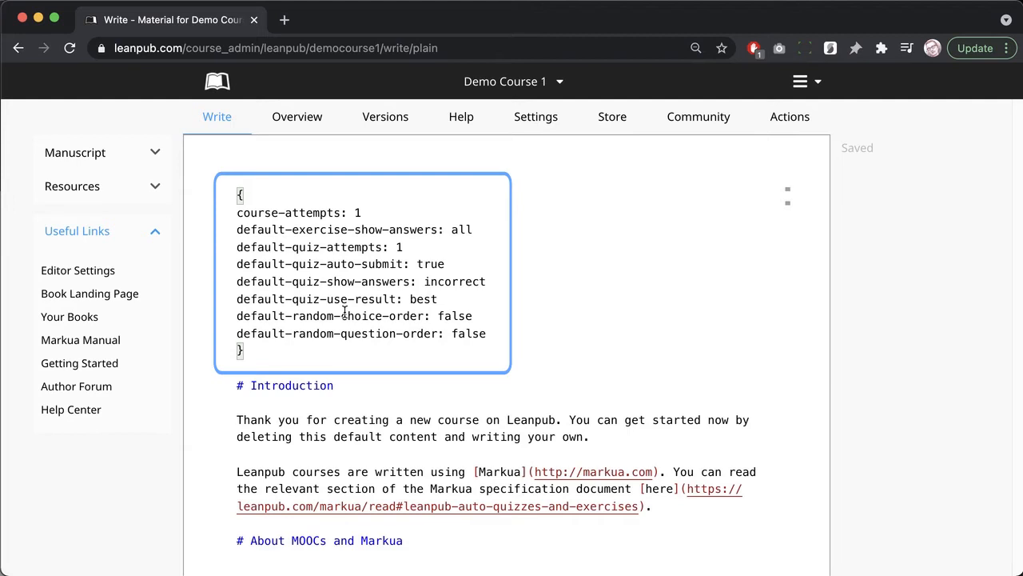
pyautogui.scroll(-10, 267, 468)
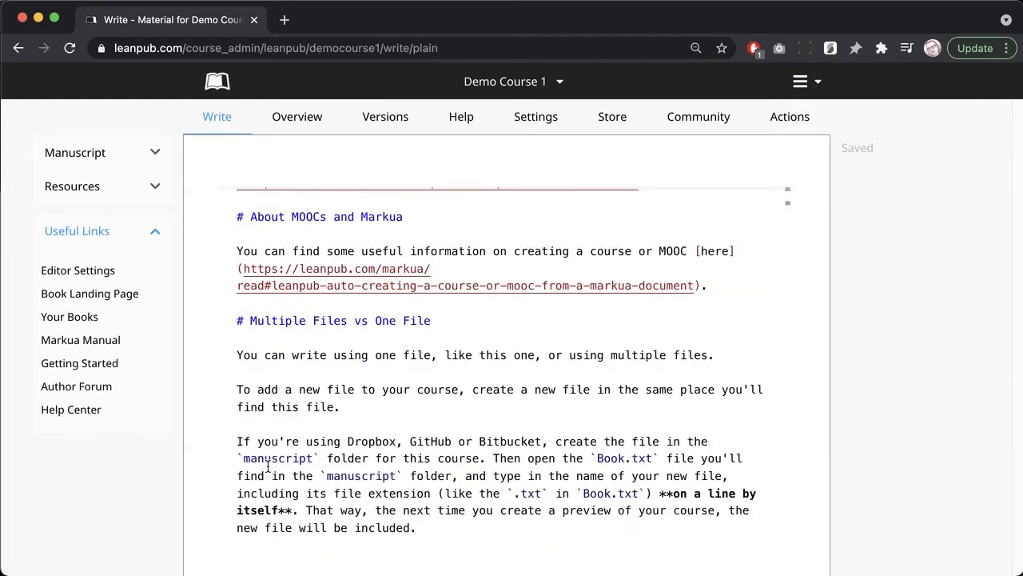
pyautogui.scroll(-8, 256, 456)
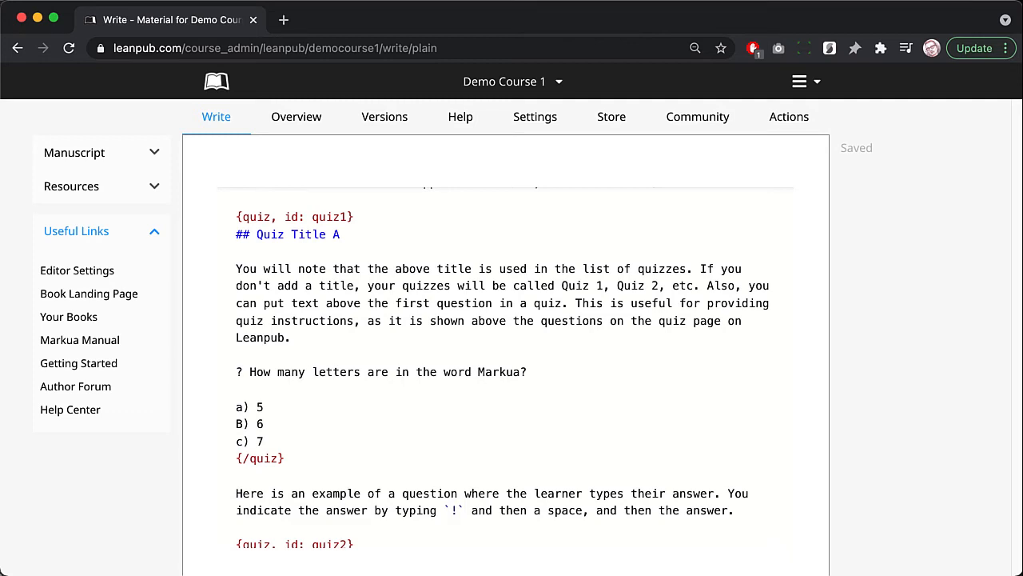
# Step: Generate a Demo Course 1 preview from the Versions page, producing PDF, EPUB and MOBI downloads
pyautogui.click(383, 121)
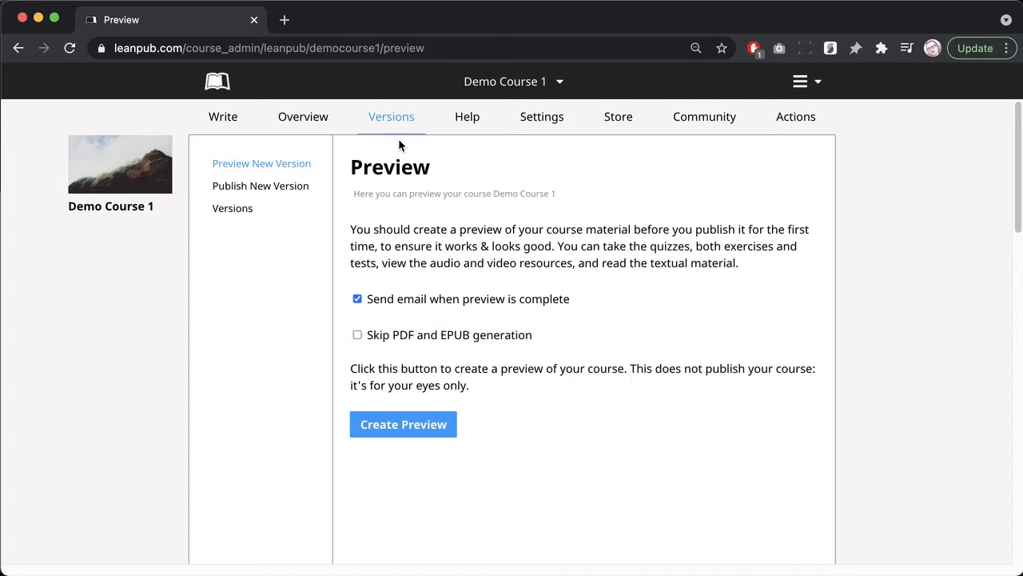
pyautogui.click(418, 423)
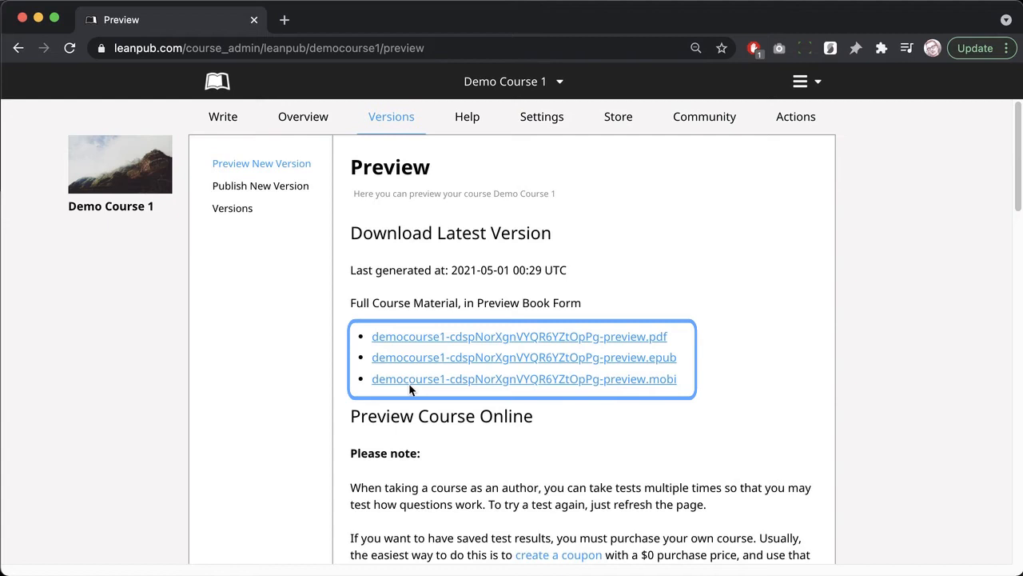
# Step: Open the latest web preview of Demo Course 1 at its Introduction lesson
pyautogui.scroll(-2, 410, 385)
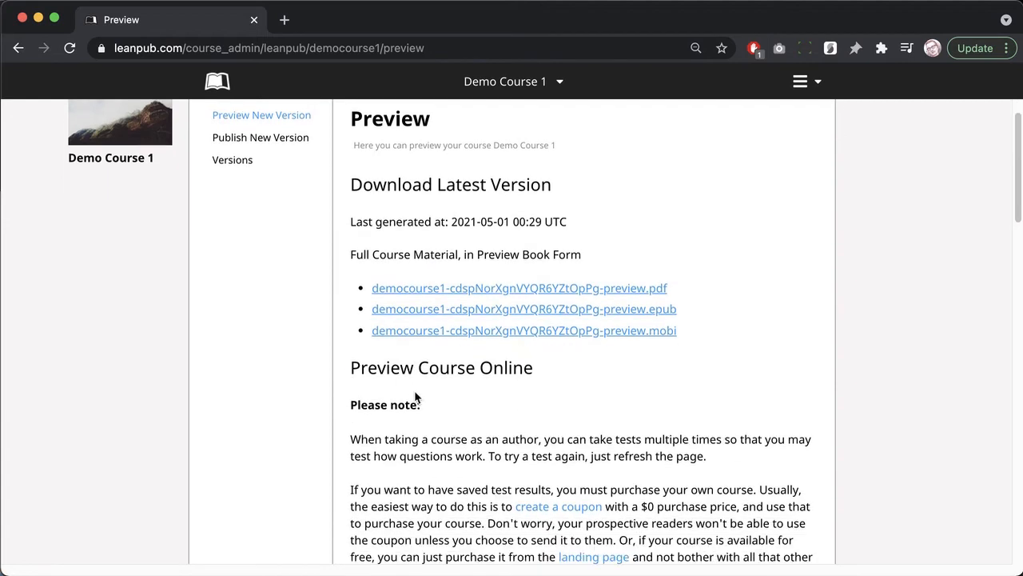
pyautogui.scroll(-4, 414, 392)
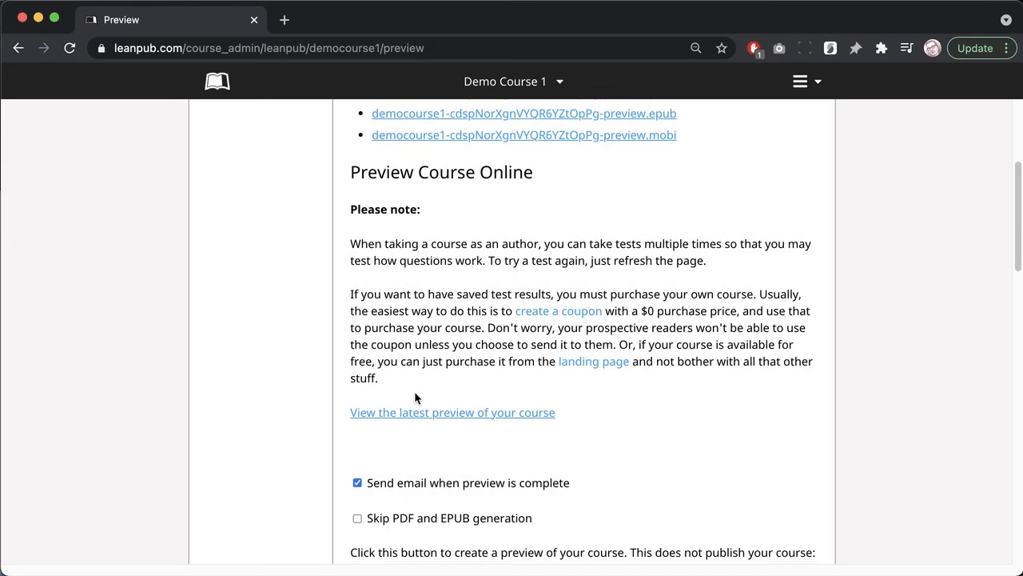
pyautogui.scroll(-1, 419, 417)
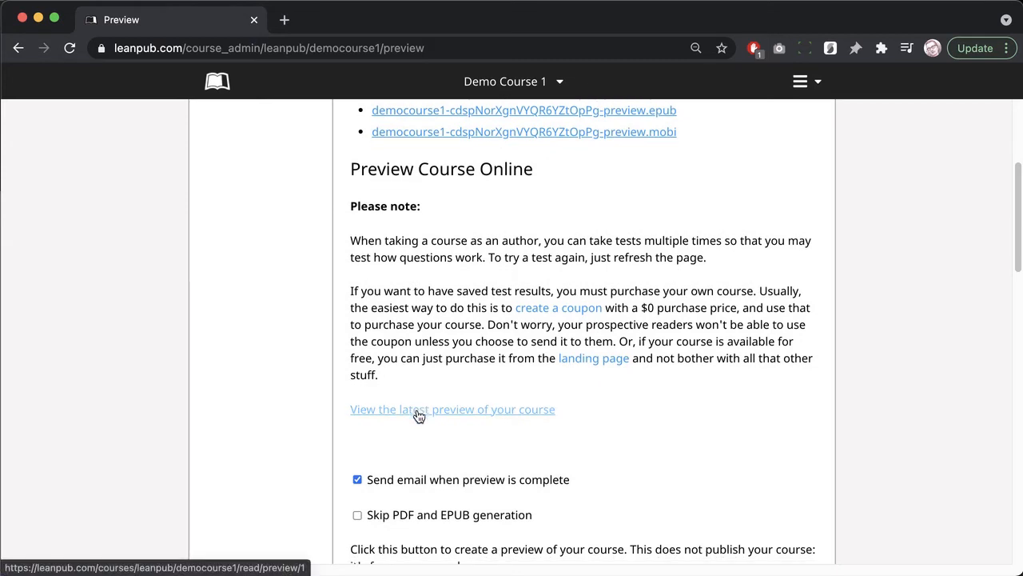
pyautogui.click(419, 415)
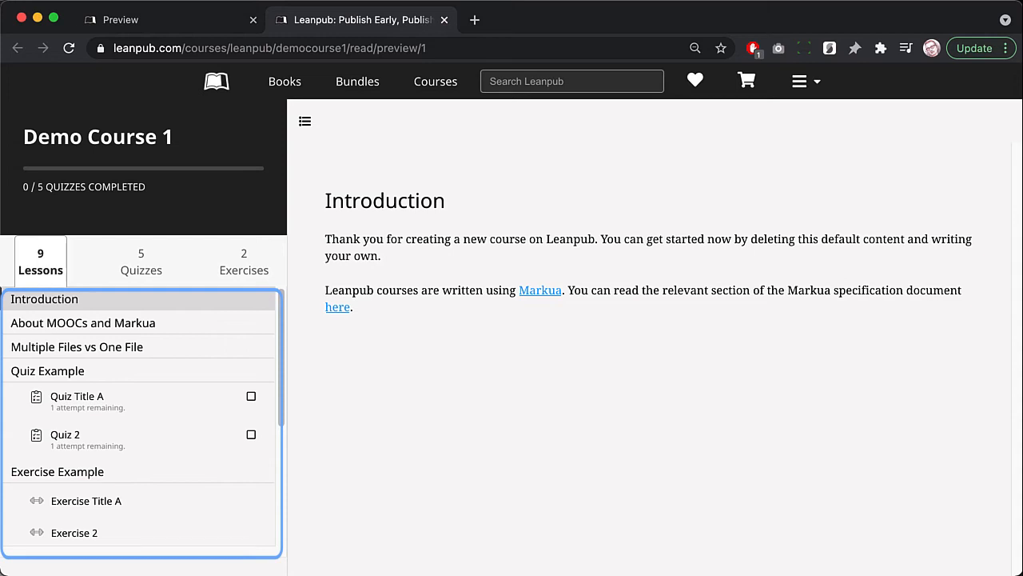
pyautogui.click(128, 275)
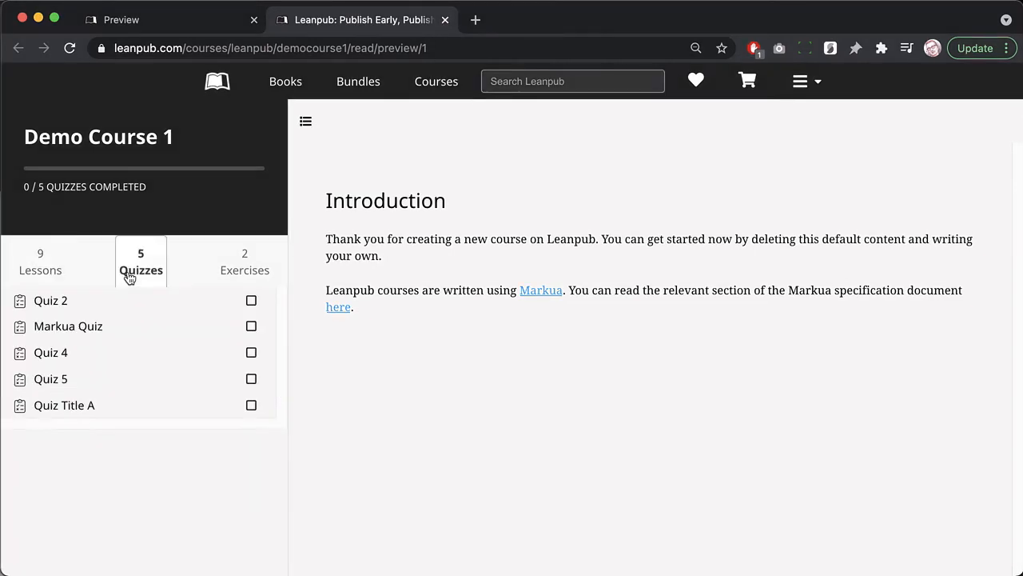
pyautogui.click(232, 272)
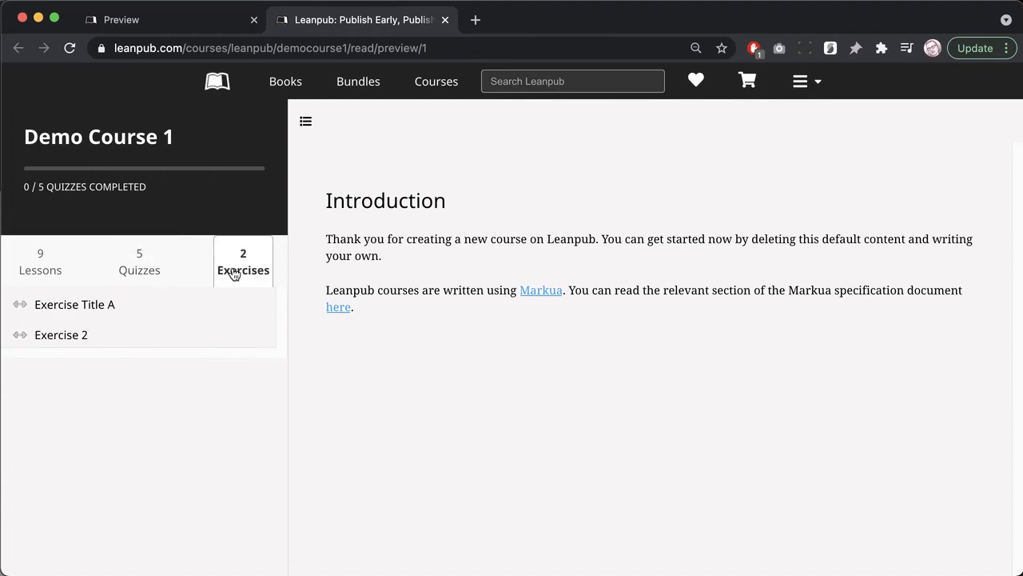
pyautogui.click(40, 276)
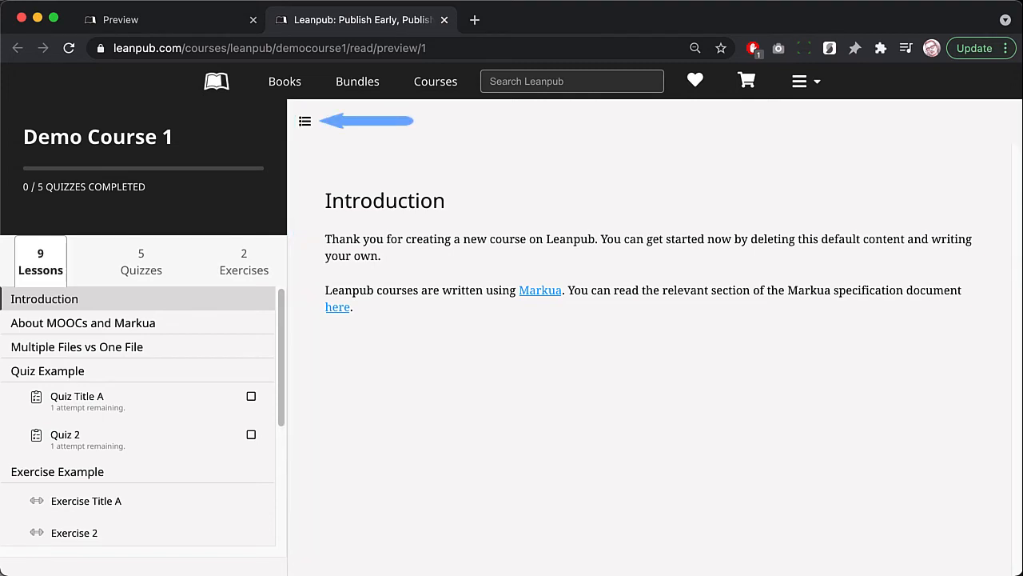
pyautogui.click(307, 128)
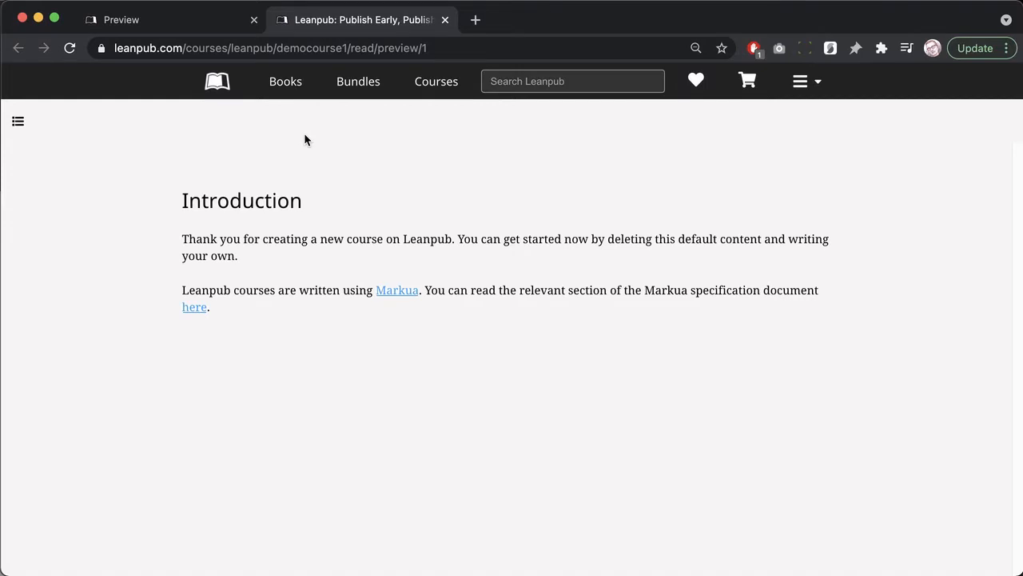
pyautogui.click(16, 122)
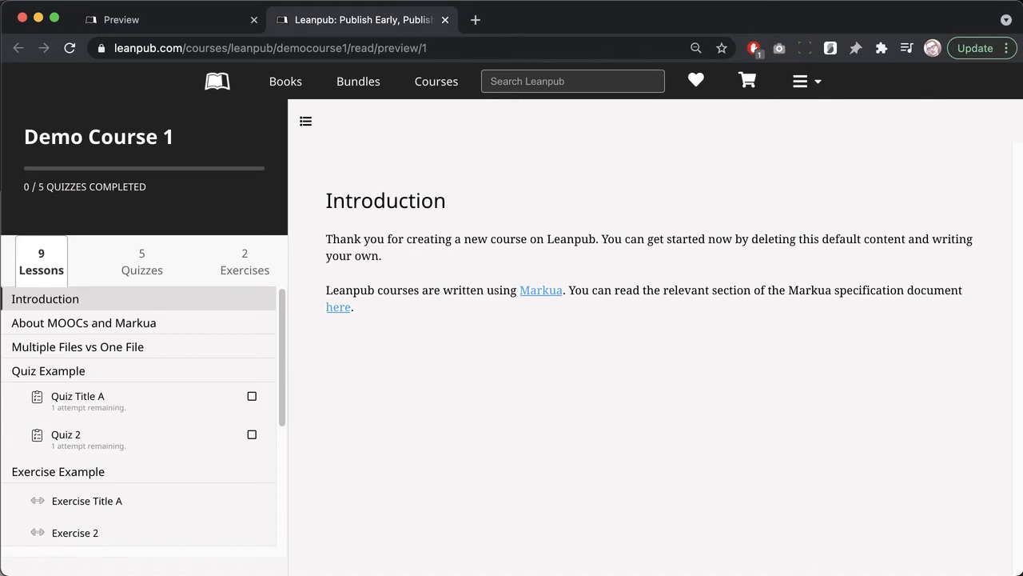
# Step: Answer Quiz Title A with option B (6) for 1/1, then return to the course
pyautogui.click(71, 402)
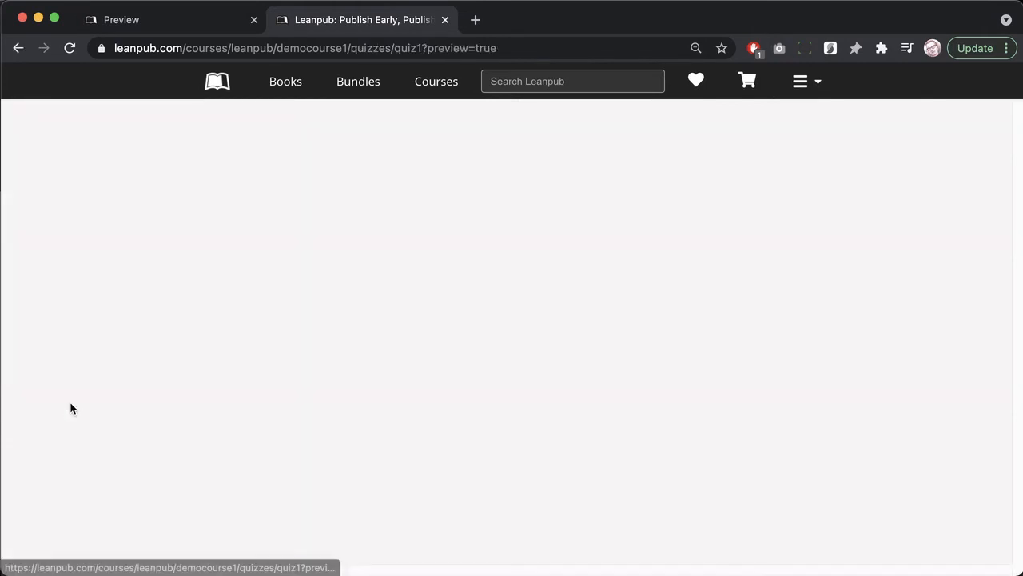
pyautogui.scroll(-5, 243, 384)
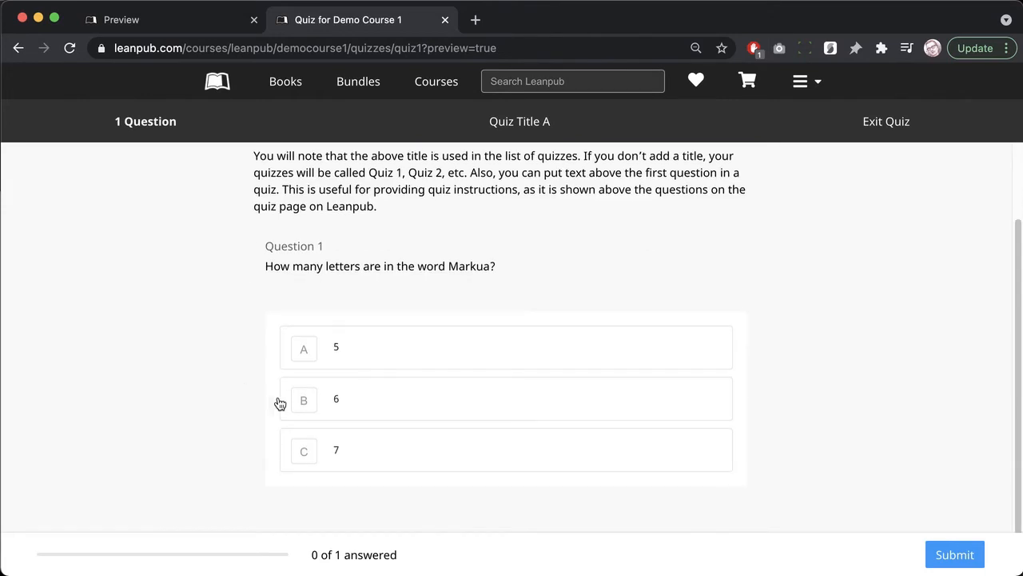
pyautogui.click(329, 400)
pyautogui.click(934, 554)
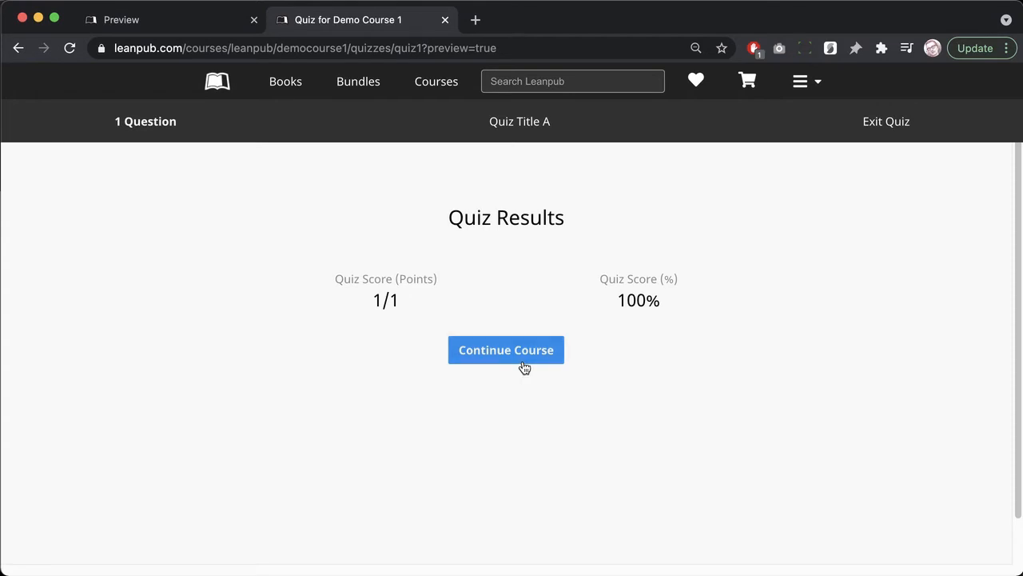
pyautogui.click(524, 366)
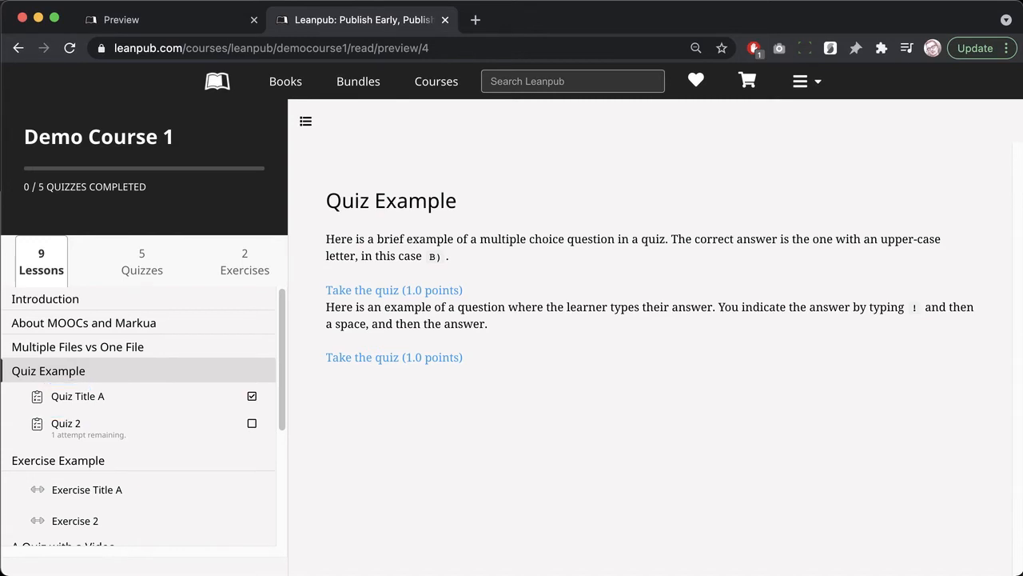
# Step: Submit 6 as the answer to Exercise 2 and return to the lessons
pyautogui.click(88, 523)
pyautogui.click(267, 268)
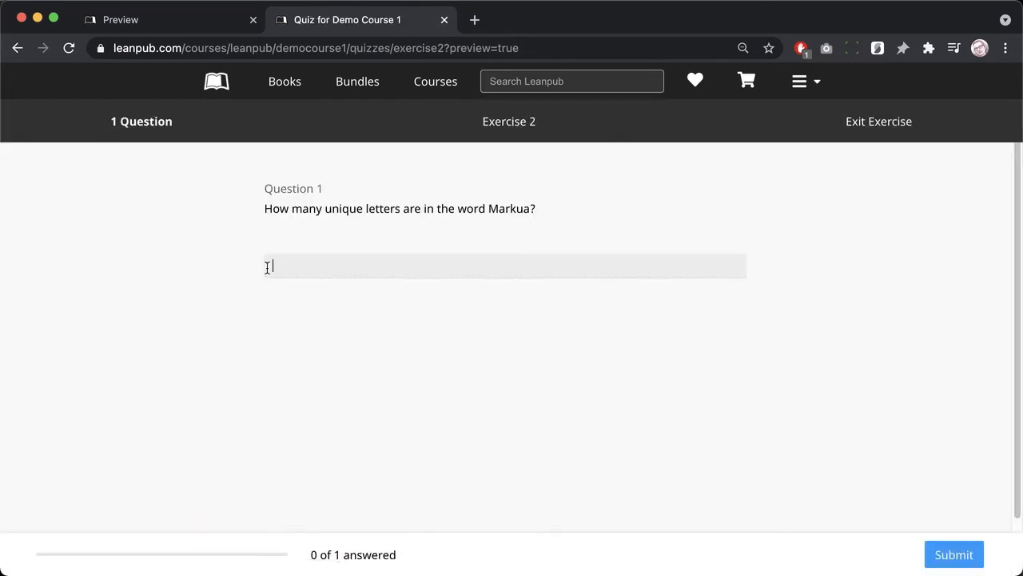
pyautogui.write('6')
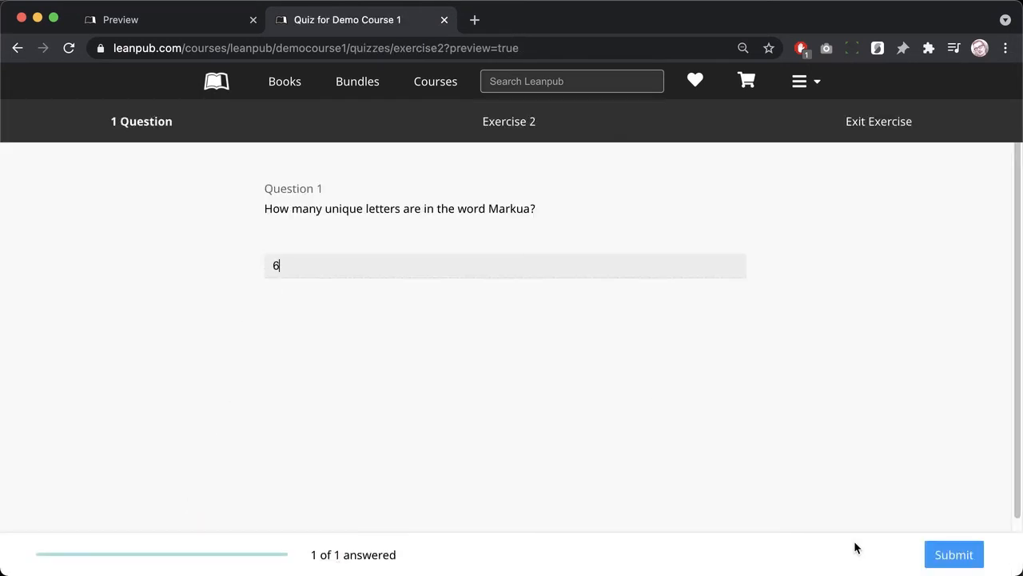
pyautogui.click(933, 555)
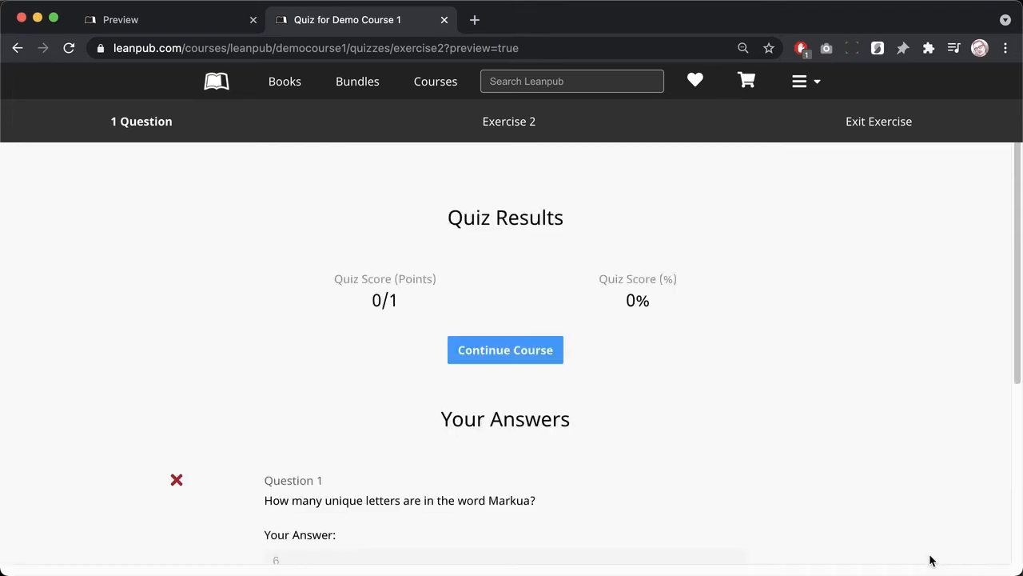
pyautogui.click(493, 349)
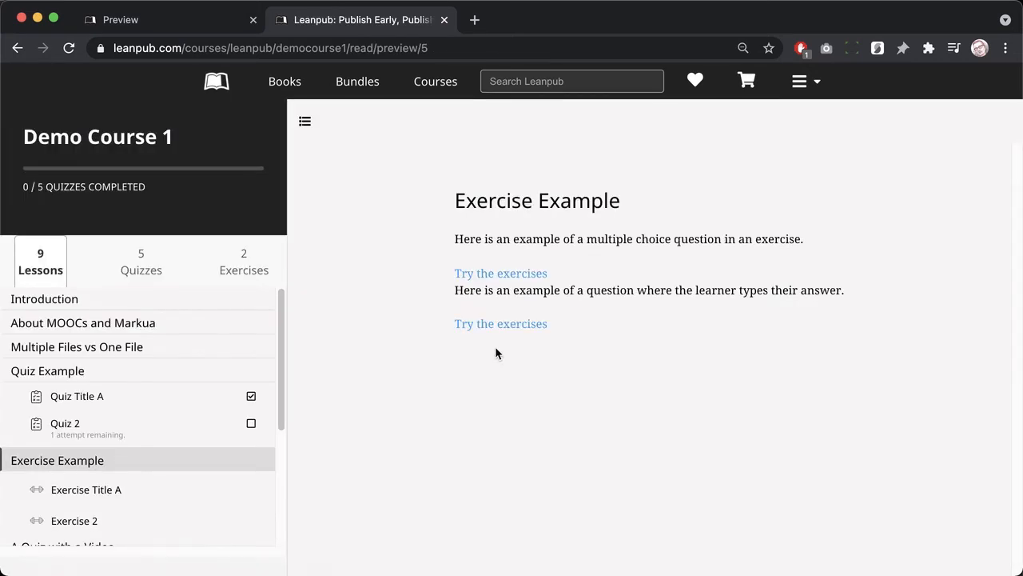
# Step: Retry Exercise 2 with the answer 5, scoring 1/1 (100%)
pyautogui.click(213, 522)
pyautogui.click(343, 275)
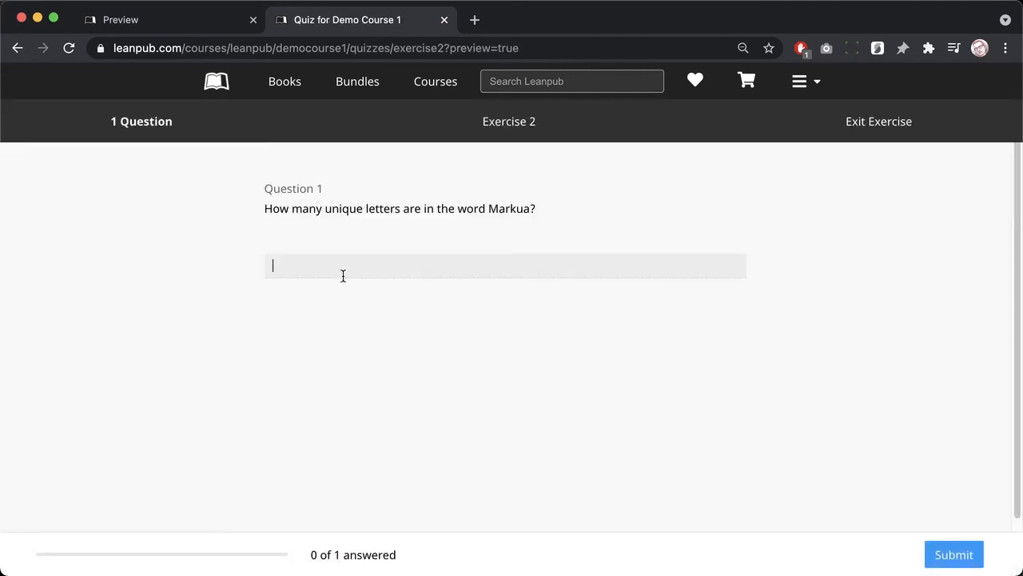
pyautogui.write('5')
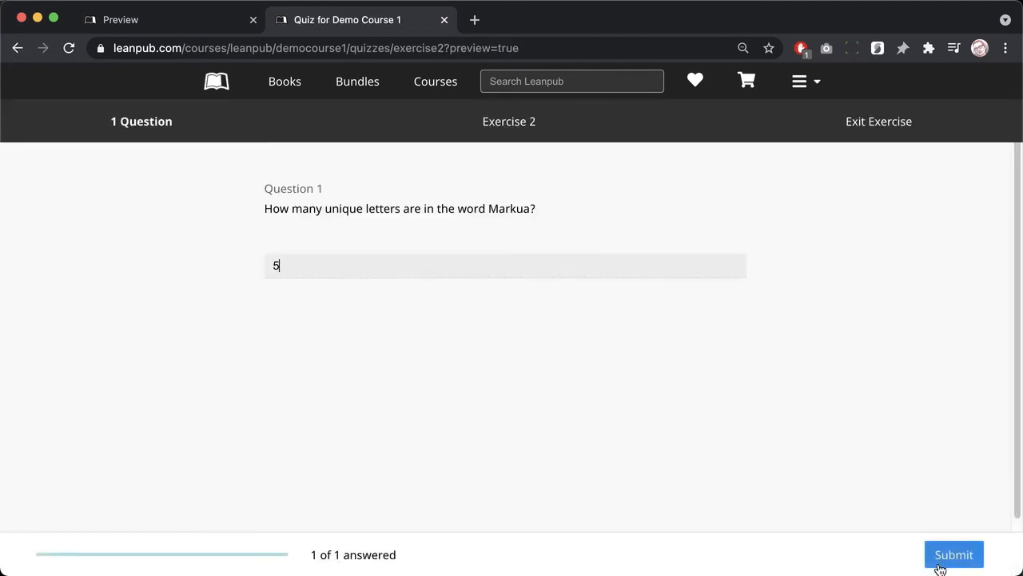
pyautogui.click(940, 567)
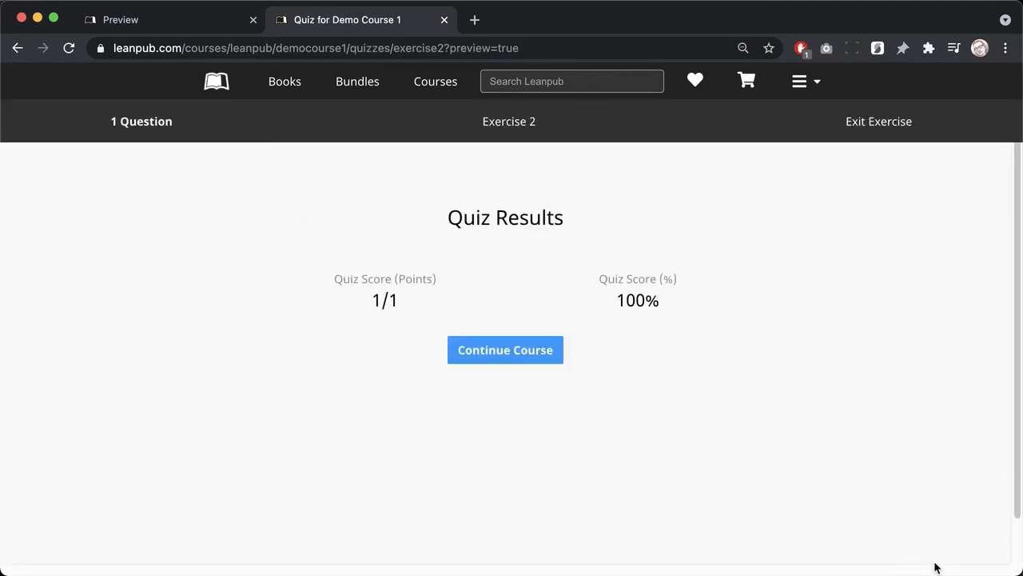
pyautogui.click(537, 360)
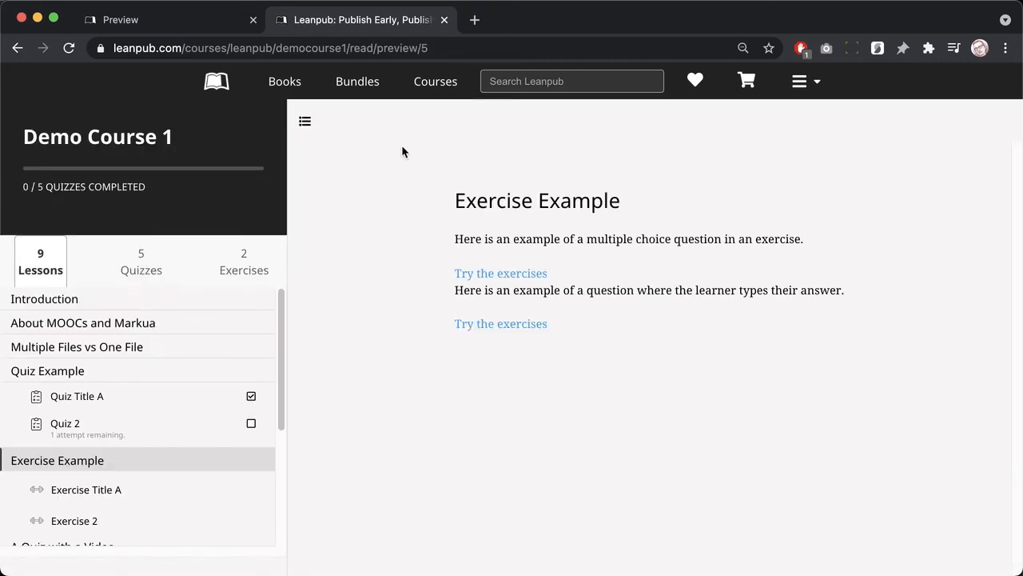
# Step: Close the preview and add a 'Hello World!' line after the Introduction's first paragraph
pyautogui.click(445, 27)
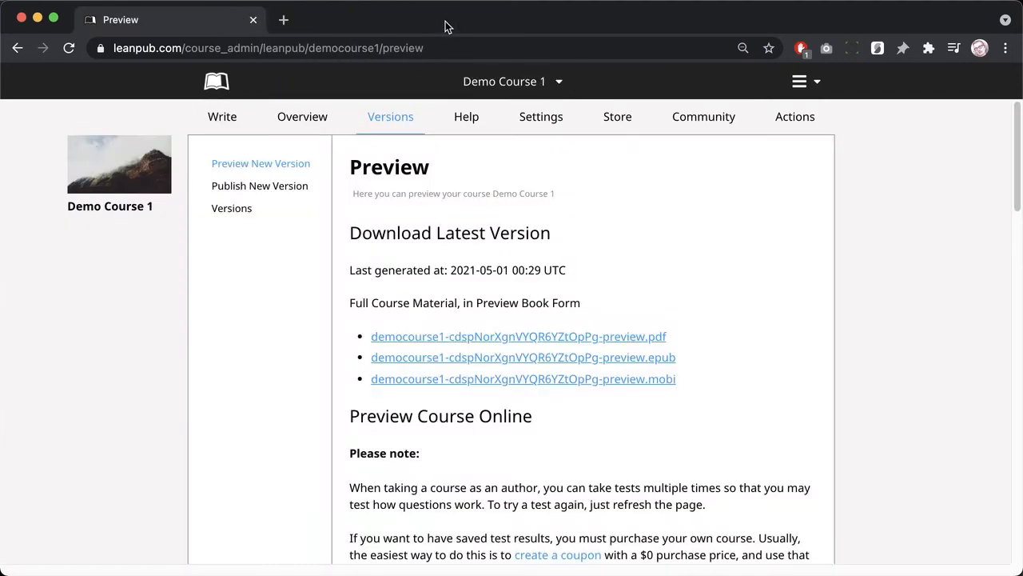
pyautogui.click(222, 120)
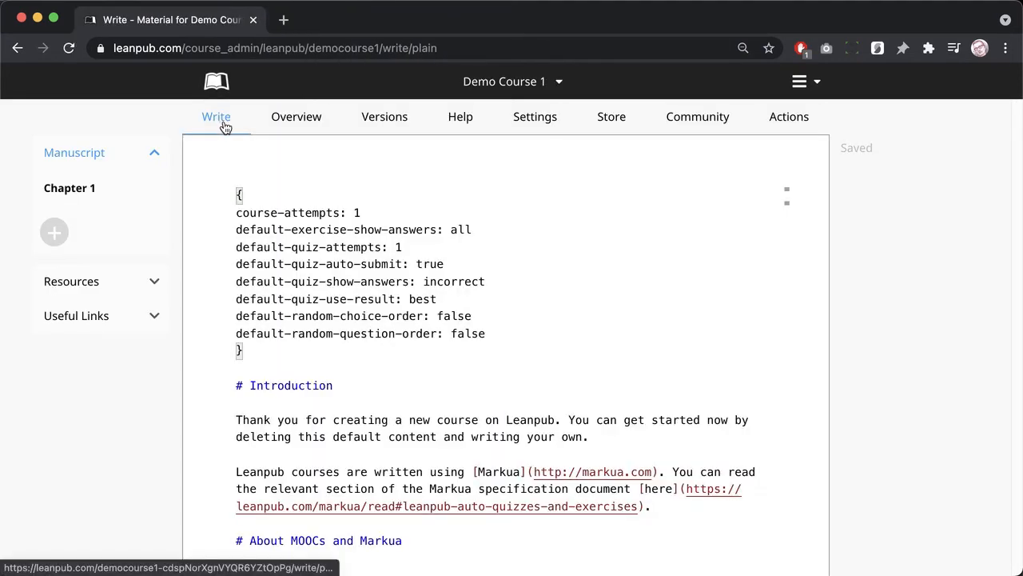
pyautogui.click(595, 432)
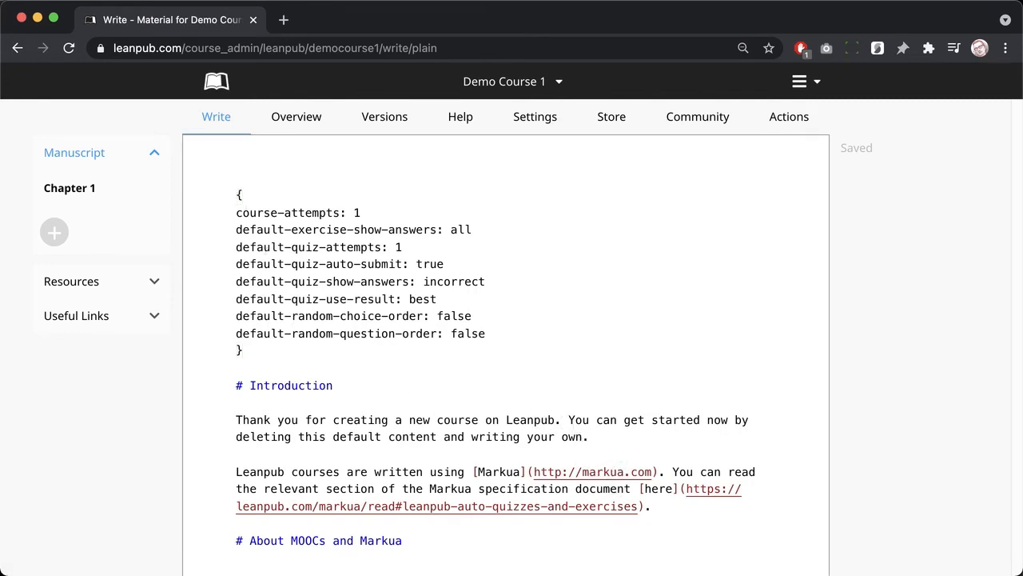
pyautogui.press('Return')
pyautogui.press('Return')
pyautogui.write('Hello ')
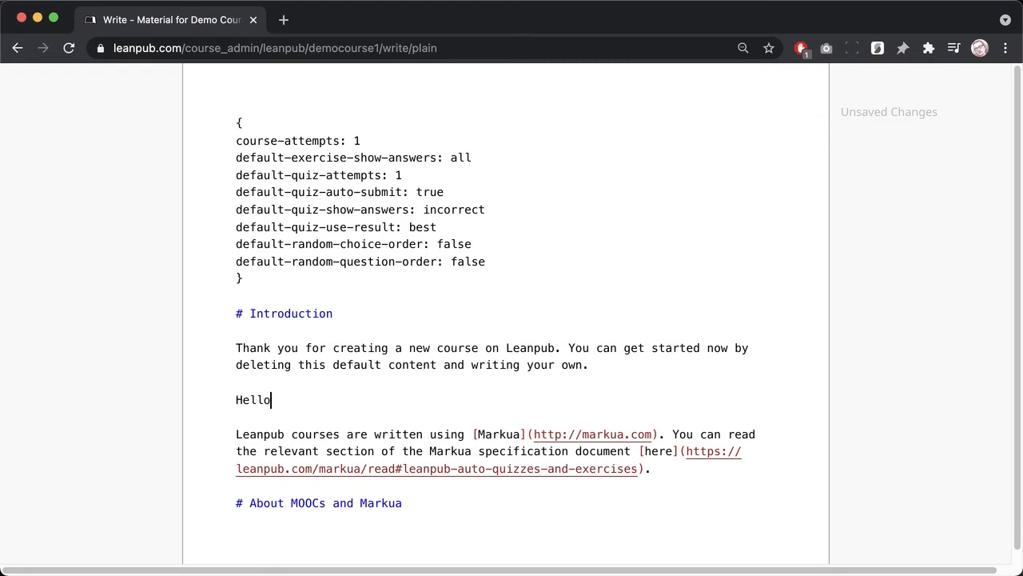
pyautogui.write('World!')
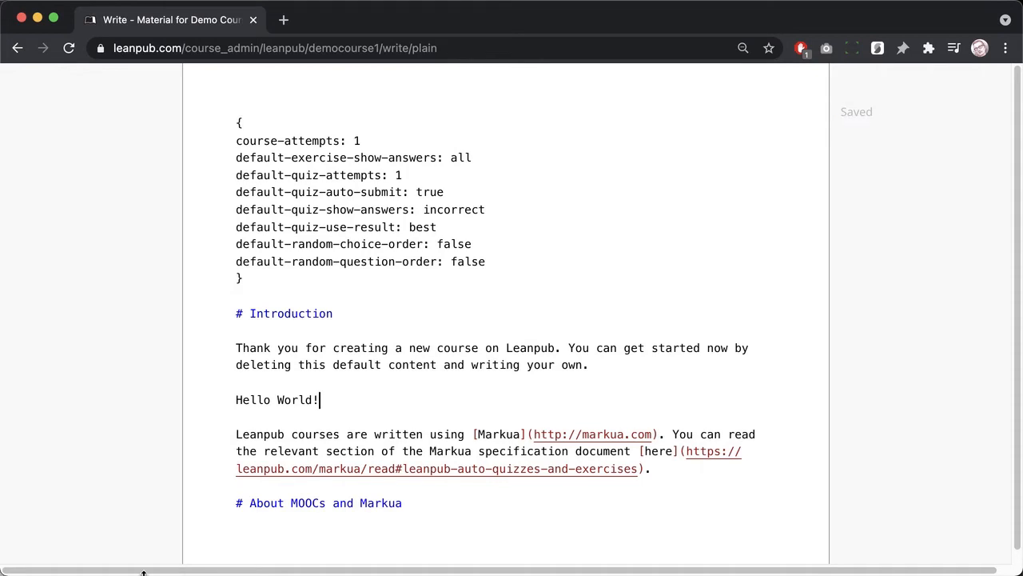
pyautogui.scroll(2, 120, 432)
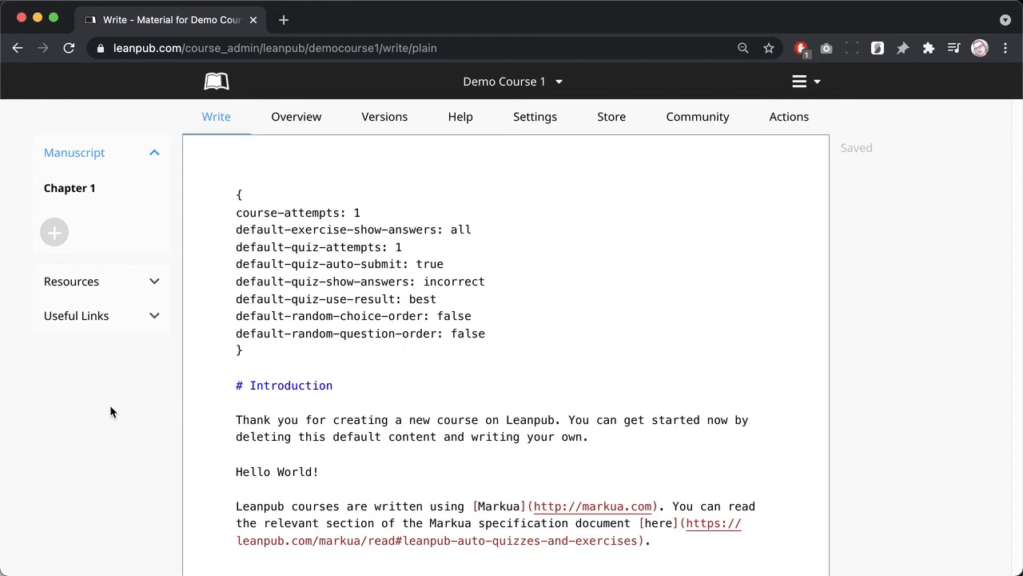
# Step: Add an empty manuscript file named 'New Content'
pyautogui.click(54, 233)
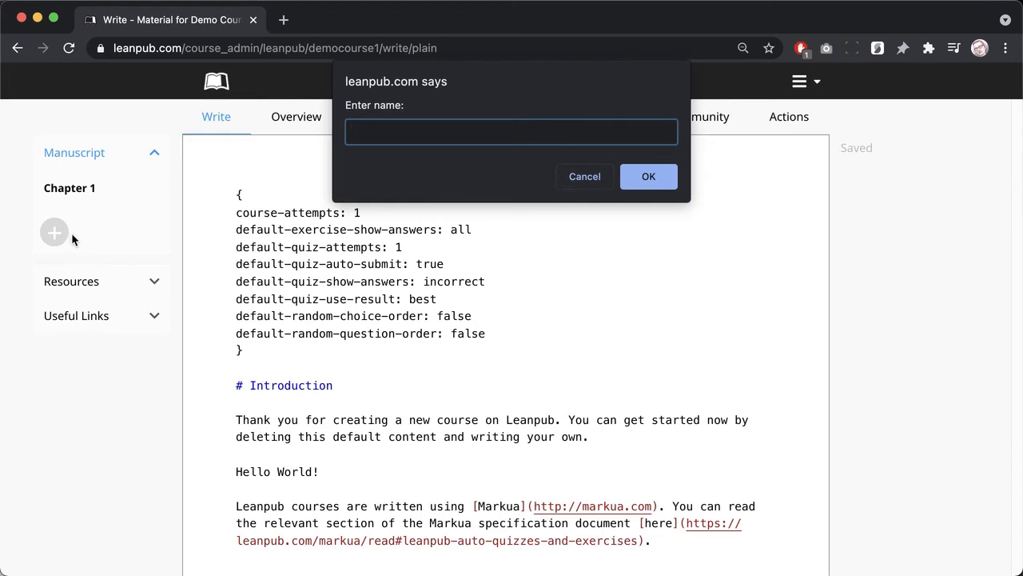
pyautogui.write('New Content')
pyautogui.click(629, 174)
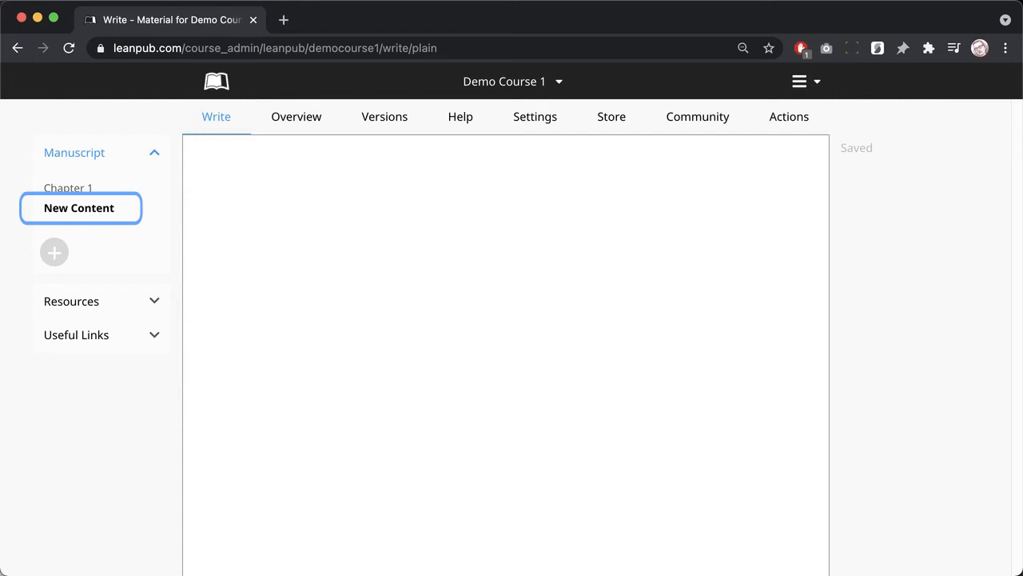
# Step: Rename the Chapter 1 file to 'Old Content'
pyautogui.press('Return')
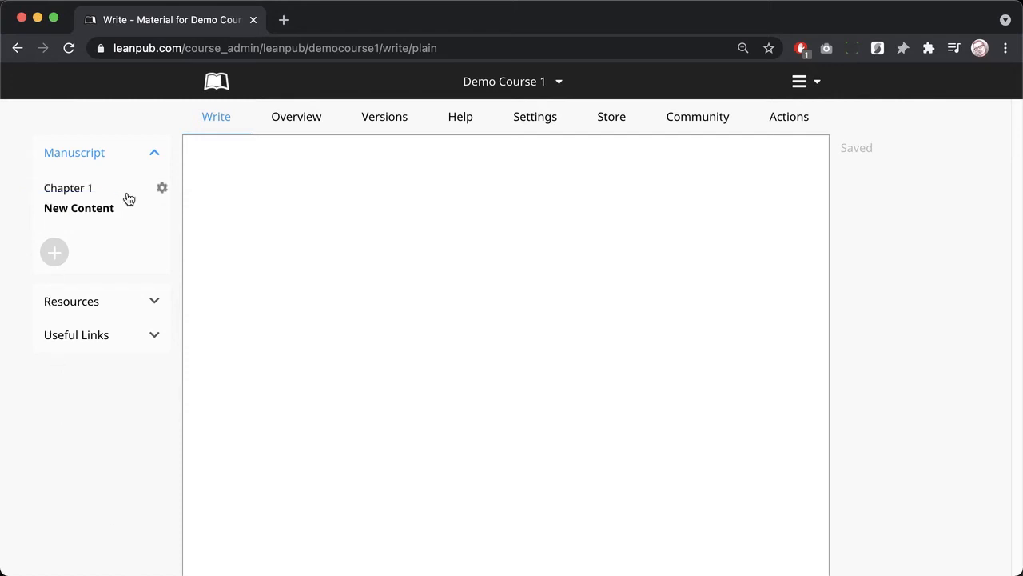
pyautogui.click(162, 196)
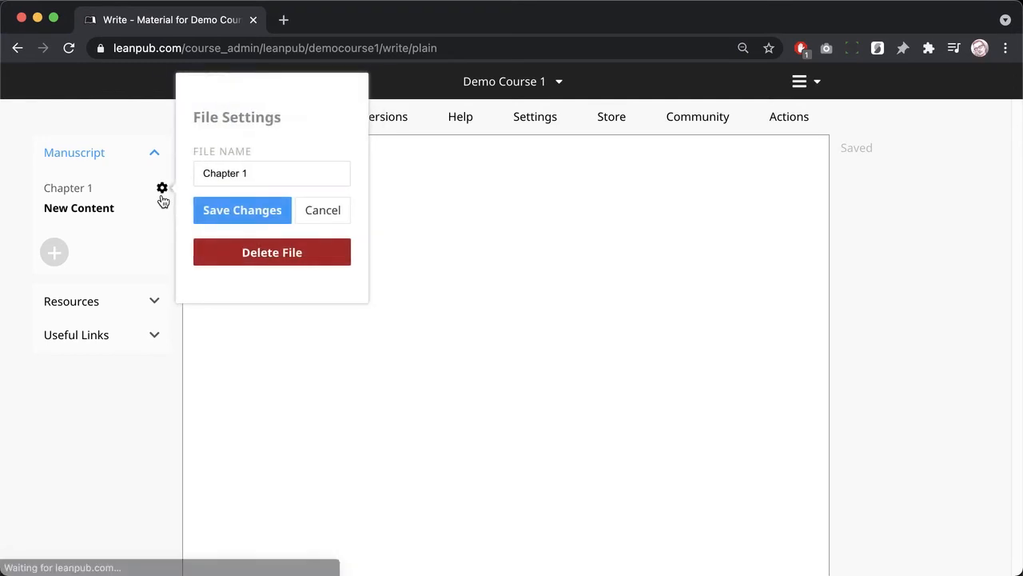
pyautogui.moveTo(258, 168); pyautogui.dragTo(182, 170)
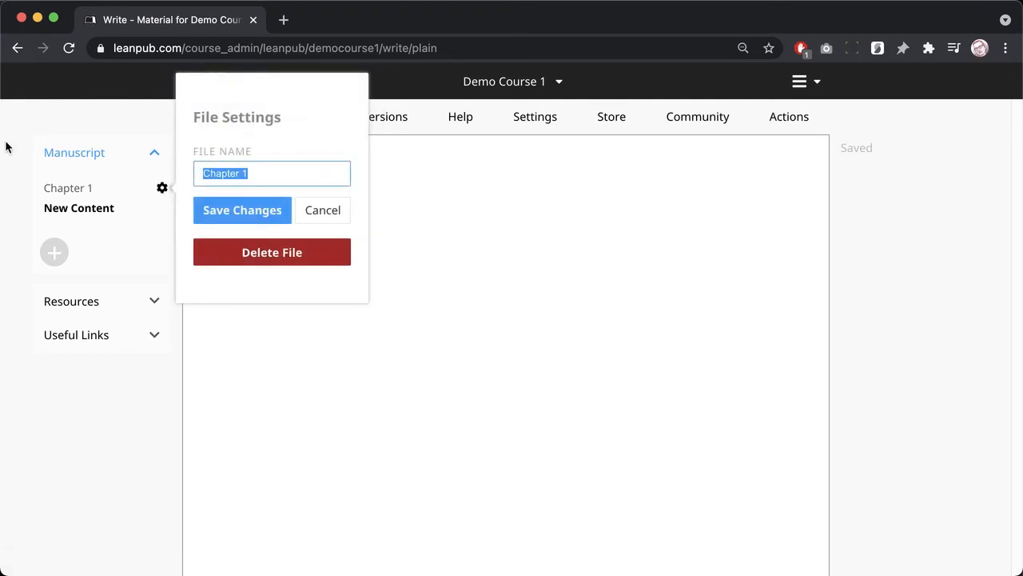
pyautogui.write('Old Conte')
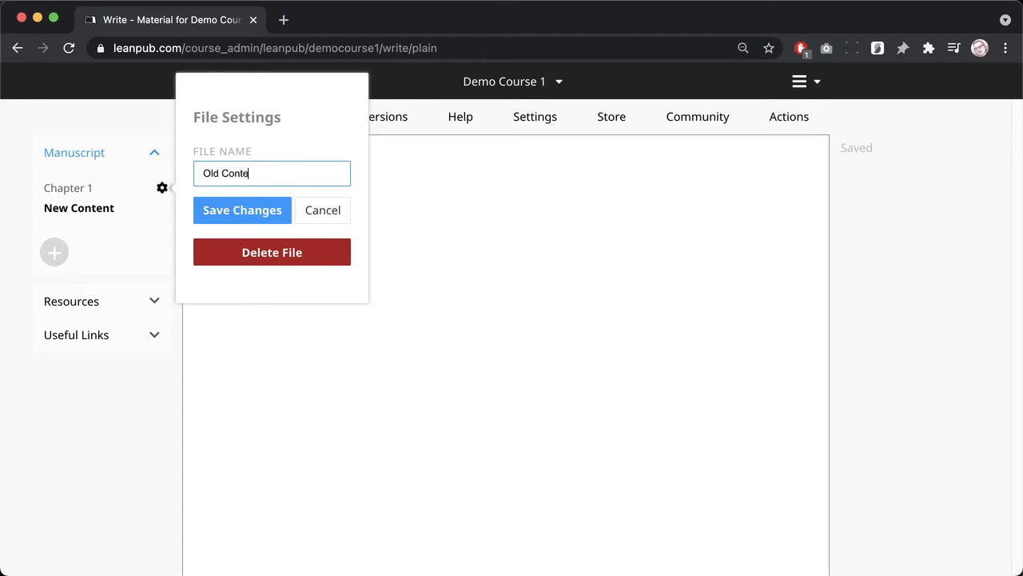
pyautogui.write('nt')
pyautogui.click(230, 210)
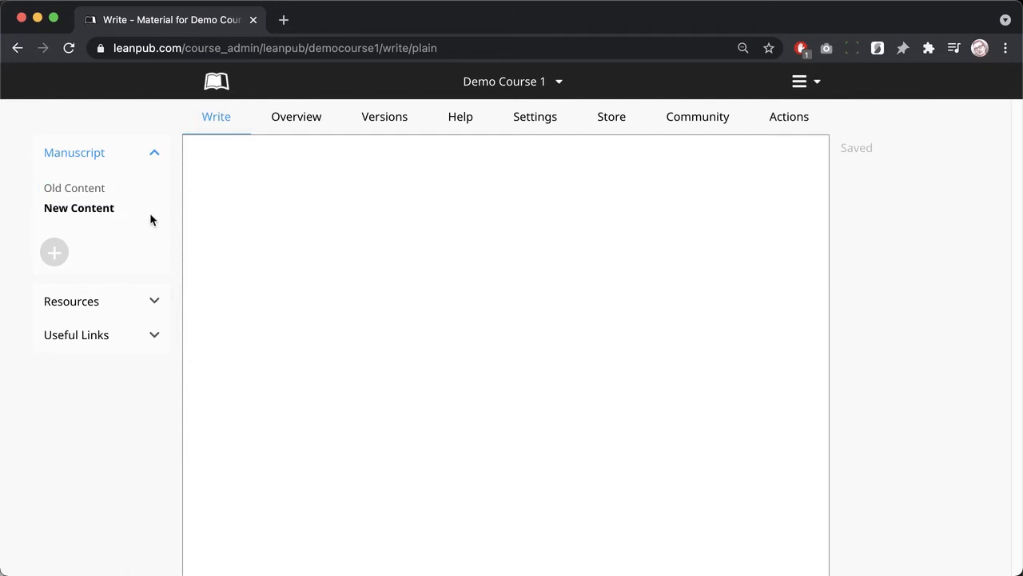
# Step: Delete the Old Content file from the manuscript
pyautogui.click(161, 189)
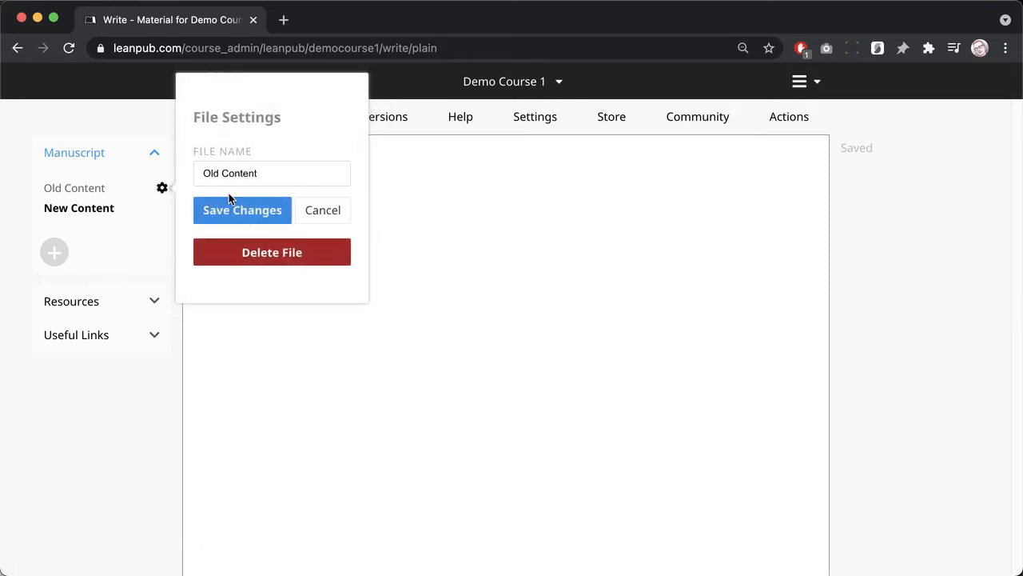
pyautogui.click(281, 255)
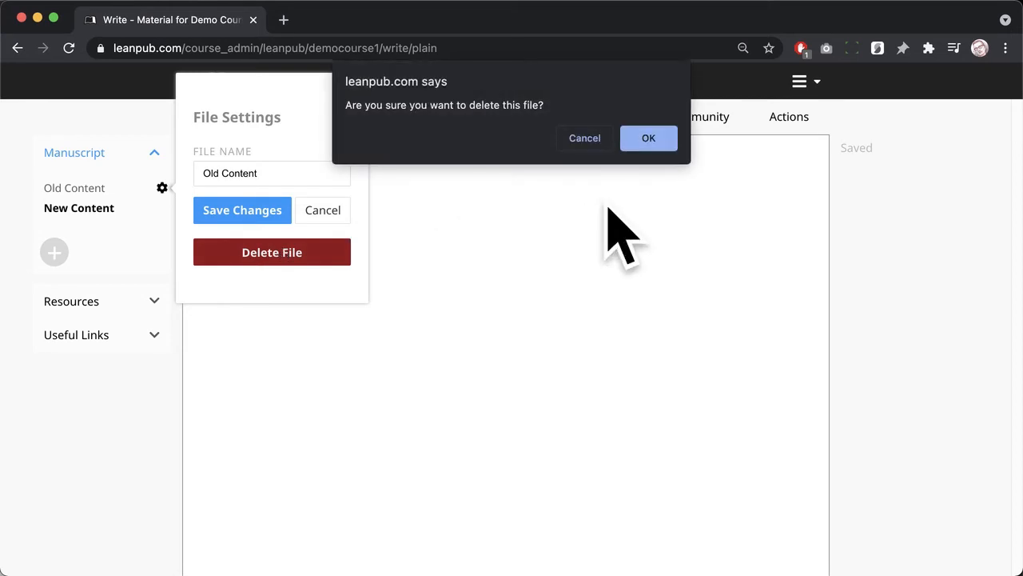
pyautogui.click(634, 146)
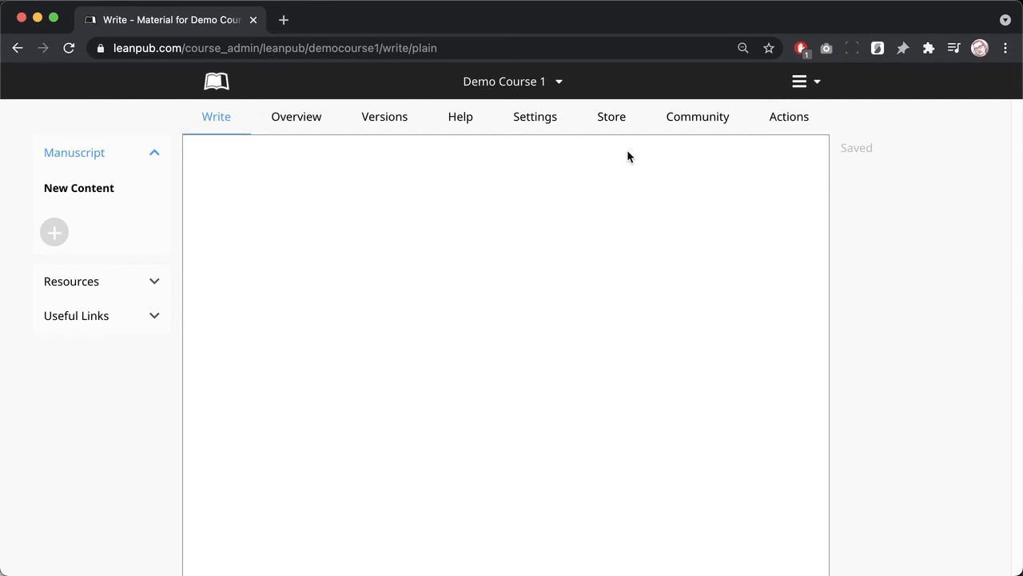
# Step: Search the Leanpub Help Center for 'getting started courses'
pyautogui.press('Tab')
pyautogui.click(283, 19)
pyautogui.write('help')
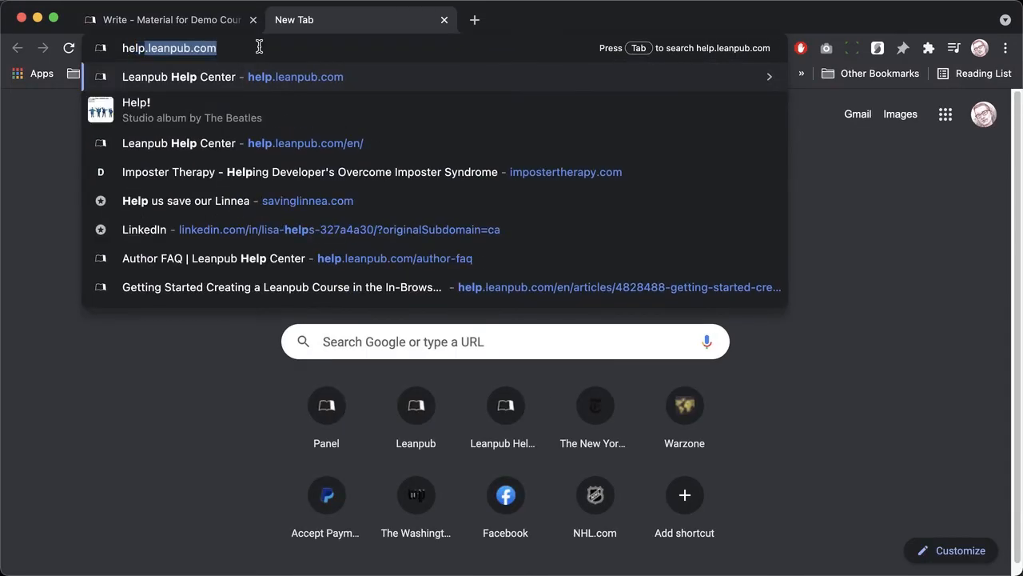
pyautogui.press('Return')
pyautogui.write('gettin')
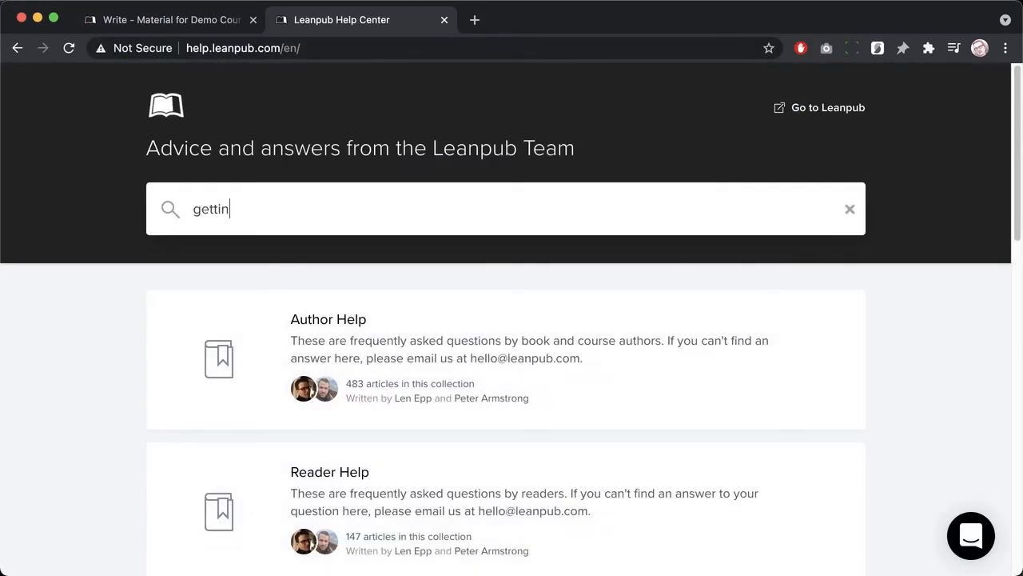
pyautogui.write('g started courses')
pyautogui.press('Return')
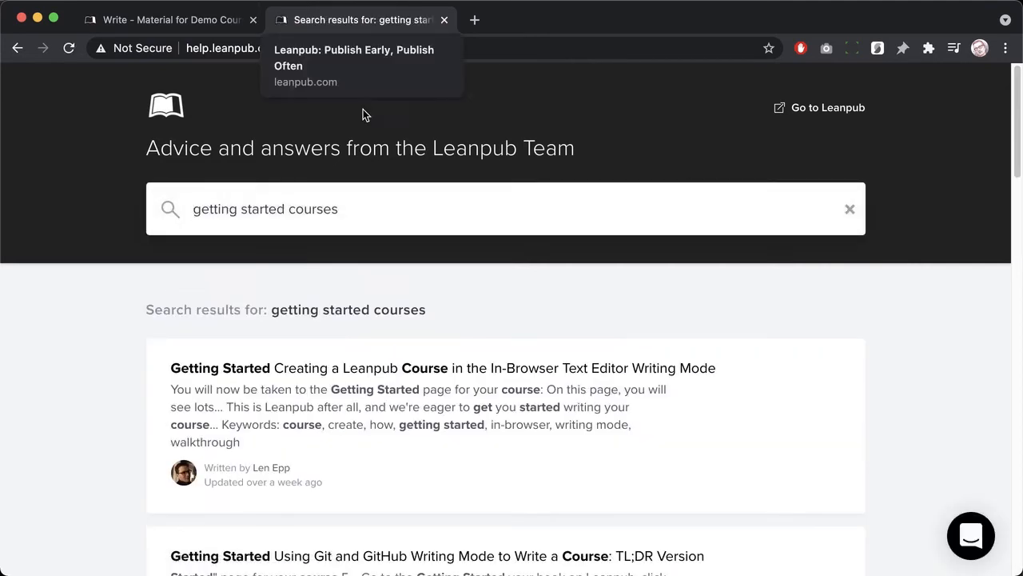
# Step: Open the getting-started course article and select its Fun Cat Facts quiz sample through {/quiz}
pyautogui.click(361, 376)
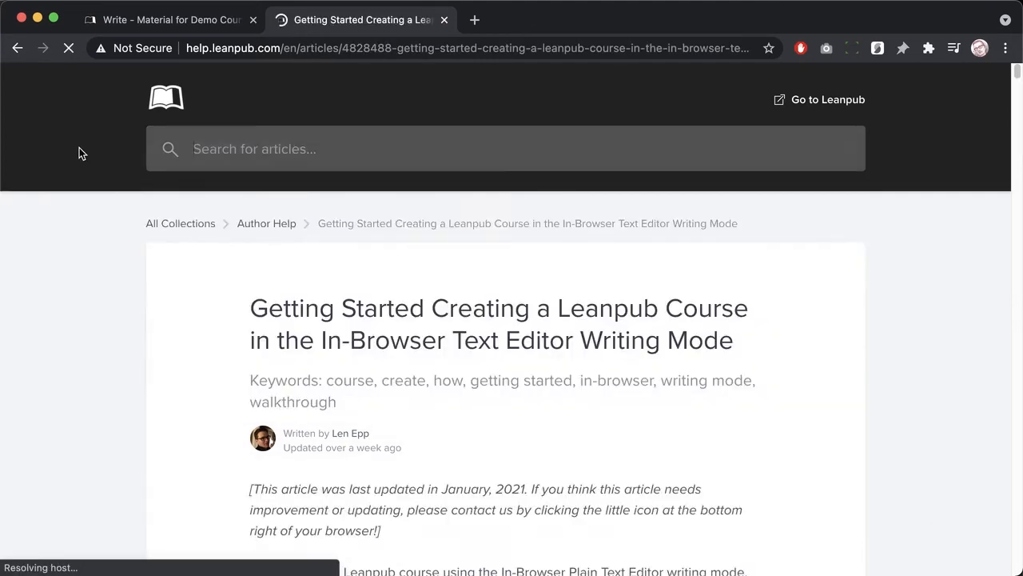
pyautogui.scroll(-15, 241, 365)
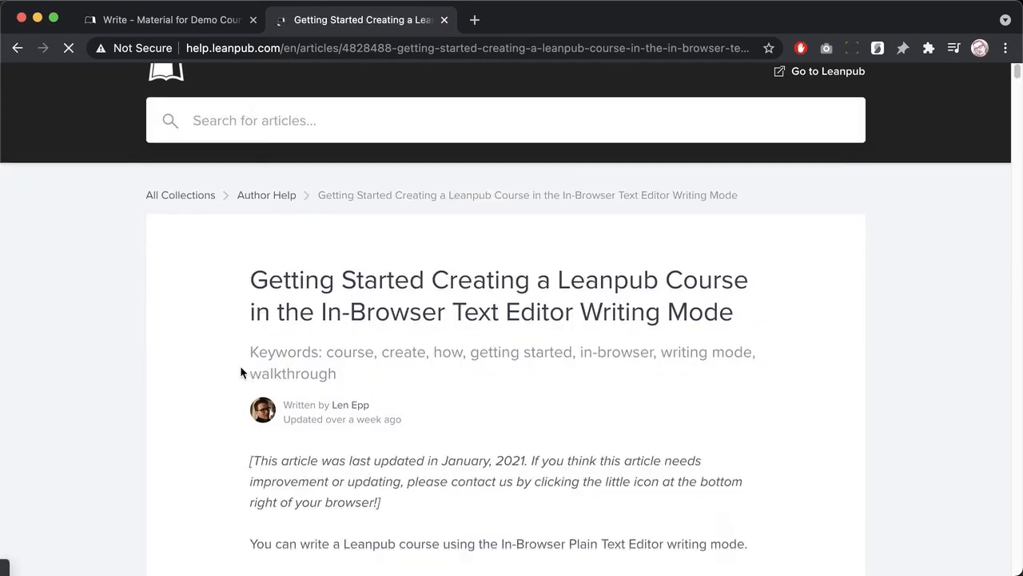
pyautogui.tripleClick(268, 234)
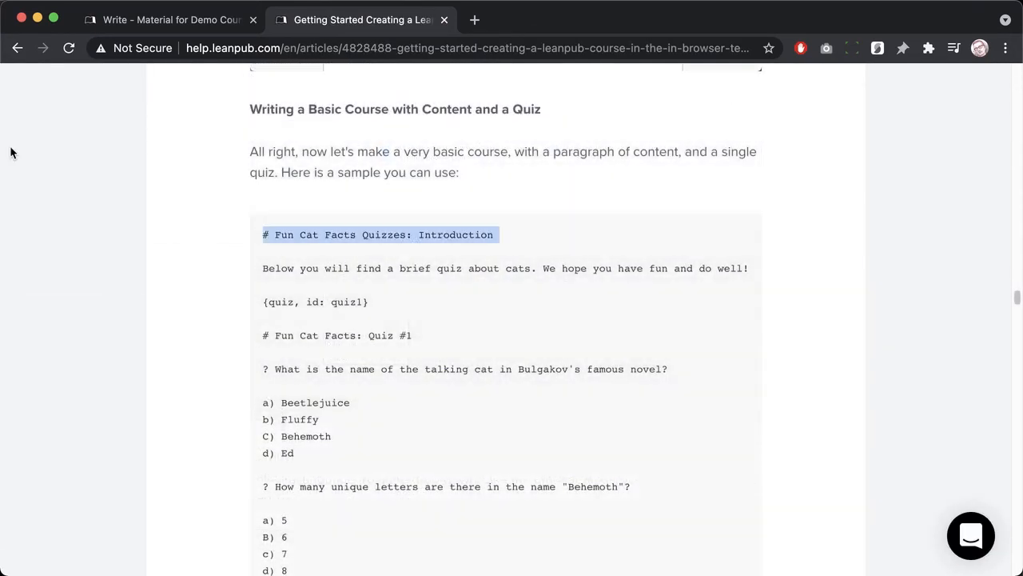
pyautogui.hotkey('shift', 'Down')
pyautogui.hotkey('shift', 'Down')
pyautogui.hotkey('shift', 'Down')
pyautogui.hotkey('shift', 'Down')
pyautogui.hotkey('shift', 'Down')
pyautogui.hotkey('shift', 'Down')
pyautogui.hotkey('shift', 'Down')
pyautogui.hotkey('shift', 'Down')
pyautogui.hotkey('shift', 'Down')
pyautogui.hotkey('shift', 'Down')
pyautogui.hotkey('shift', 'Down')
pyautogui.hotkey('shift', 'Down')
pyautogui.hotkey('shift', 'Down')
pyautogui.hotkey('shift', 'Down')
pyautogui.hotkey('shift', 'Down')
pyautogui.hotkey('shift', 'Down')
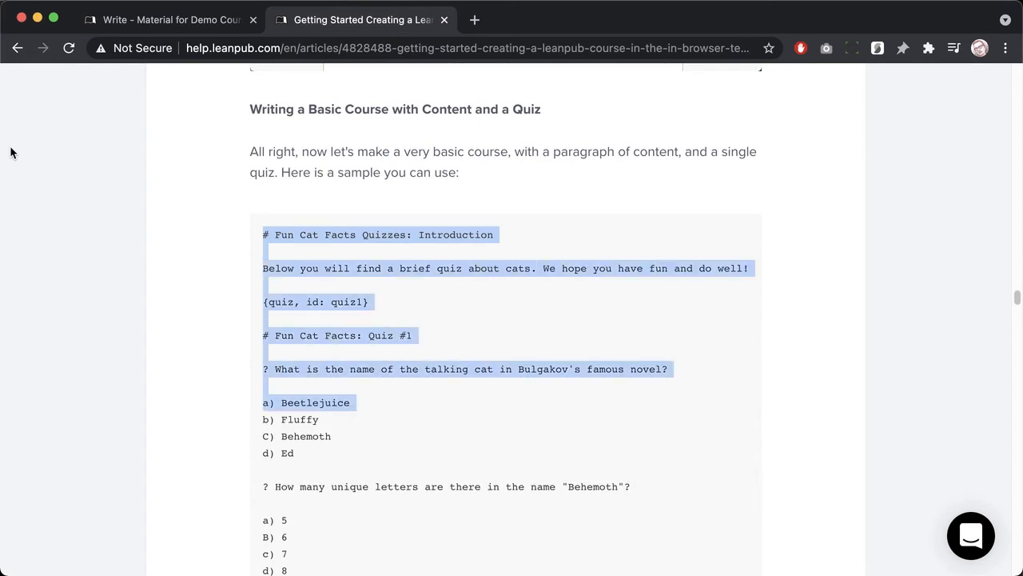
pyautogui.hotkey('shift', 'Down')
pyautogui.hotkey('shift', 'Down')
pyautogui.hotkey('shift', 'Down')
pyautogui.hotkey('shift', 'Down')
pyautogui.hotkey('shift', 'Down')
pyautogui.hotkey('shift', 'Down')
pyautogui.hotkey('shift', 'Down')
pyautogui.hotkey('shift', 'Down')
pyautogui.hotkey('shift', 'Down')
pyautogui.hotkey('shift', 'Down')
pyautogui.hotkey('shift', 'Down')
pyautogui.hotkey('shift', 'Down')
pyautogui.hotkey('shift', 'Down')
pyautogui.hotkey('shift', 'Down')
pyautogui.hotkey('shift', 'Down')
pyautogui.hotkey('shift', 'Down')
pyautogui.hotkey('shift', 'Down')
pyautogui.hotkey('shift', 'Down')
pyautogui.hotkey('shift', 'Down')
pyautogui.hotkey('shift', 'Down')
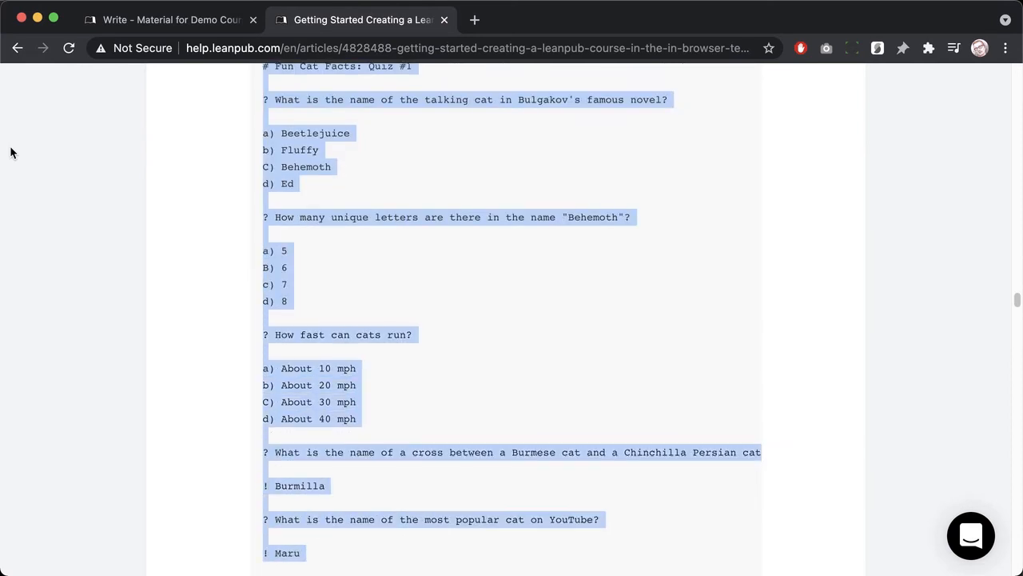
pyautogui.hotkey('shift', 'Down')
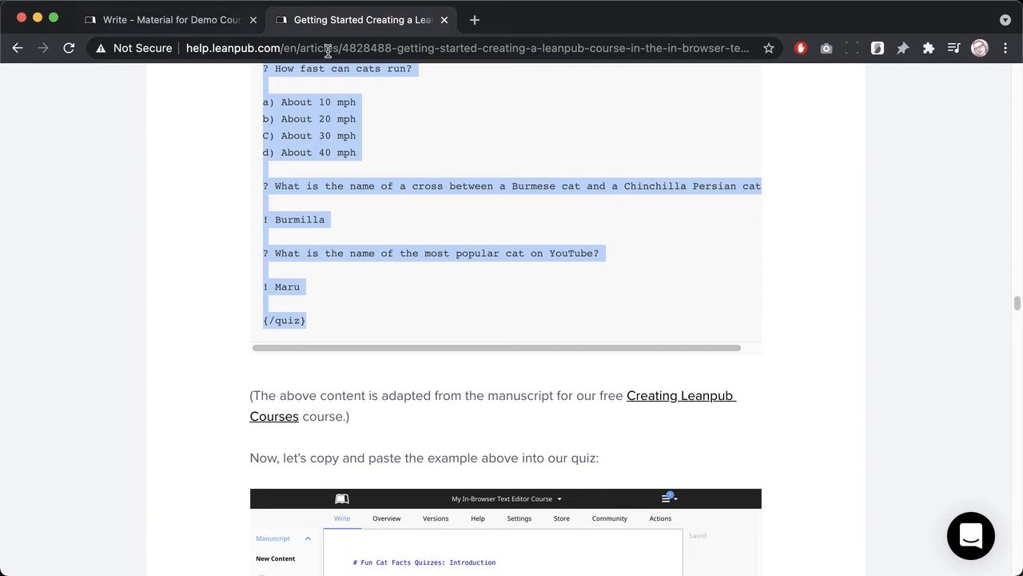
# Step: Paste the Fun Cat Facts quiz sample into the empty New Content file
pyautogui.click(443, 21)
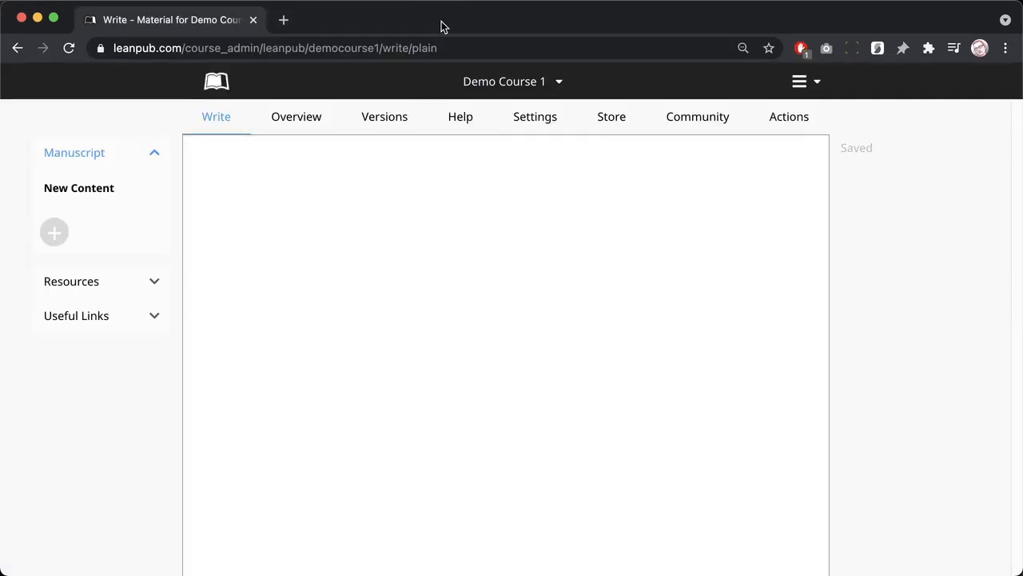
pyautogui.click(360, 203)
pyautogui.press('super+v')
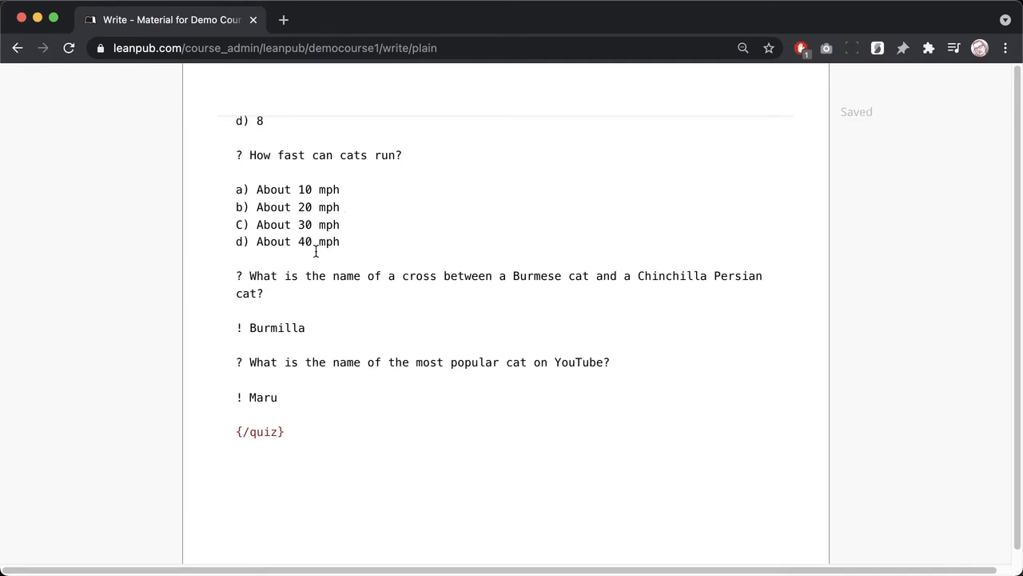
pyautogui.scroll(20, 315, 190)
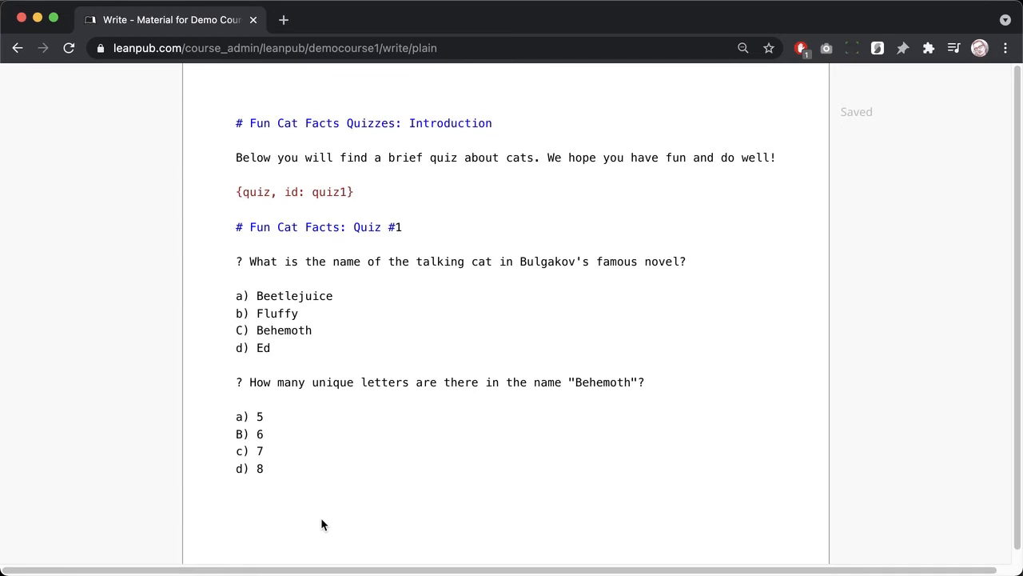
pyautogui.scroll(3, 322, 518)
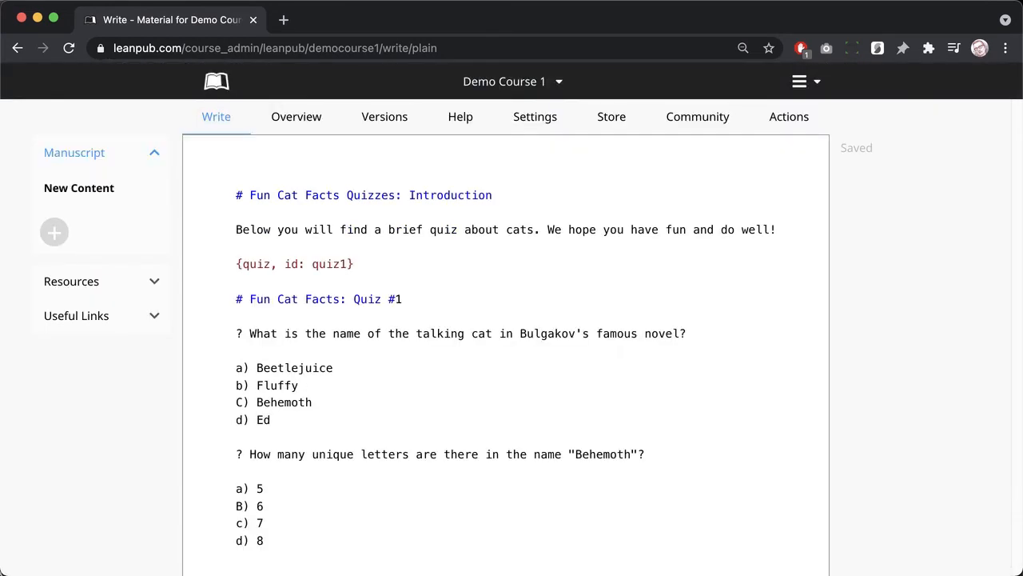
# Step: Upload marm-and-tangie.jpg to the course Resources and open it to view the sleeping pets photo
pyautogui.click(110, 296)
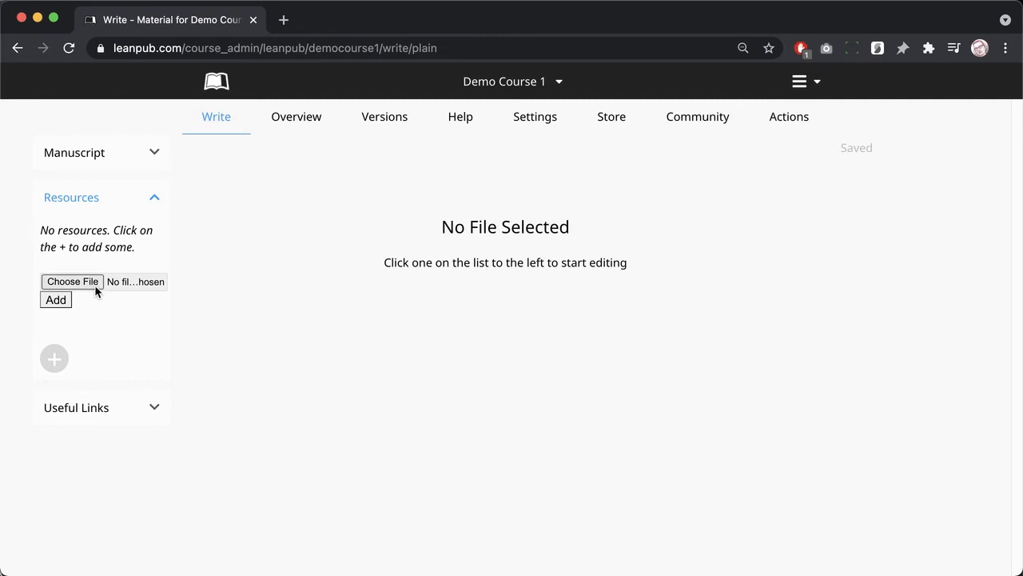
pyautogui.click(94, 285)
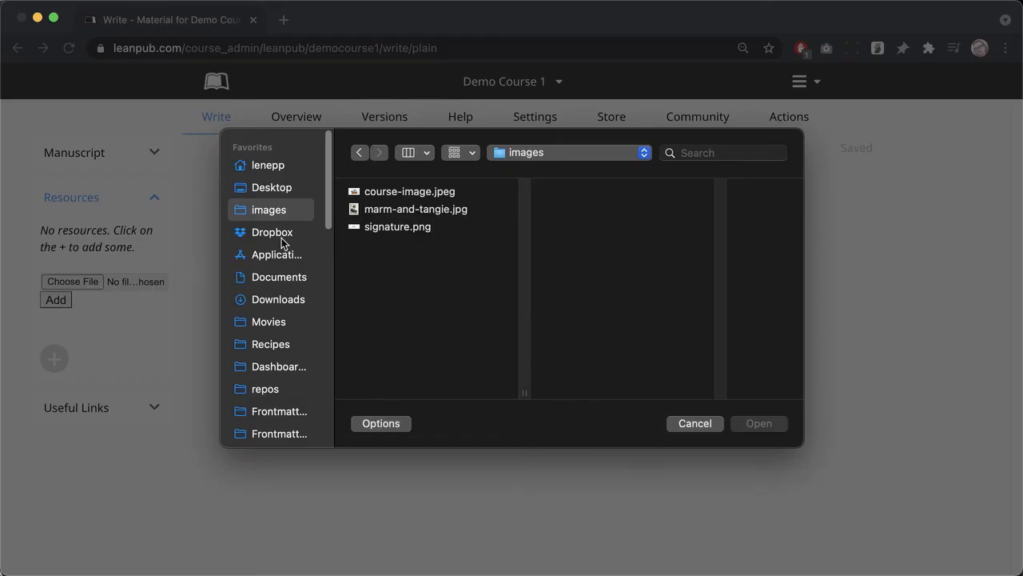
pyautogui.click(363, 208)
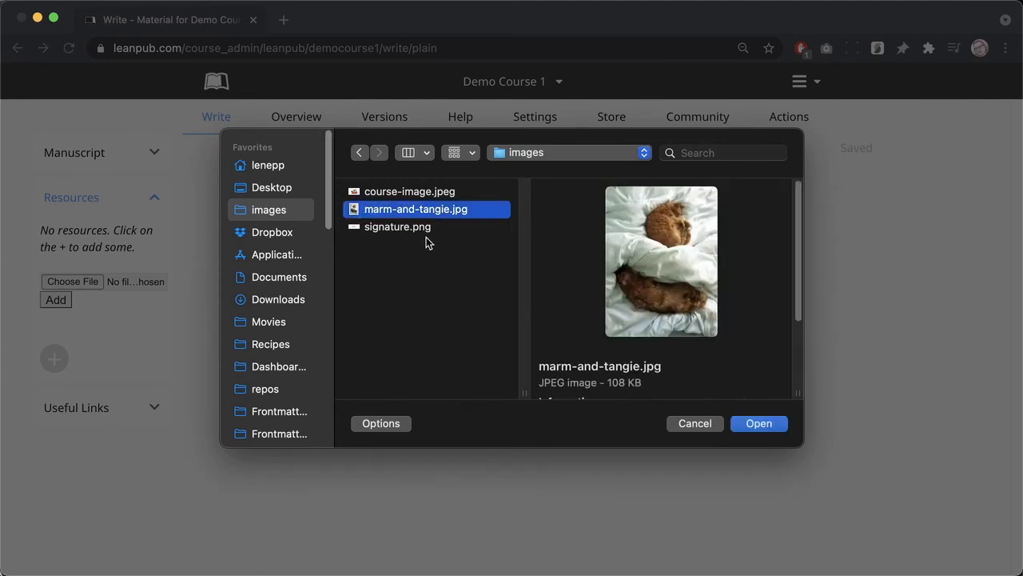
pyautogui.click(753, 421)
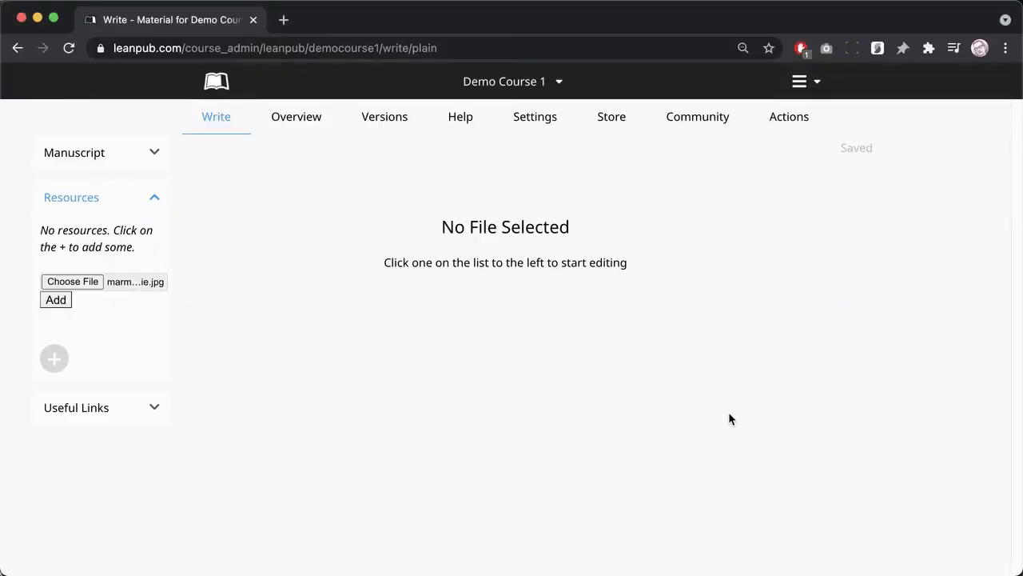
pyautogui.click(65, 307)
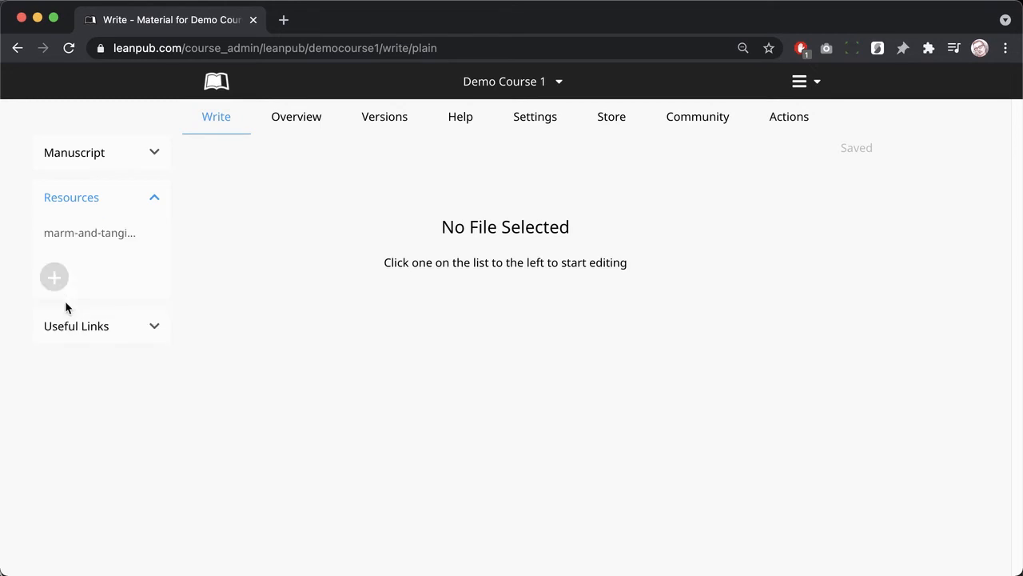
pyautogui.click(71, 239)
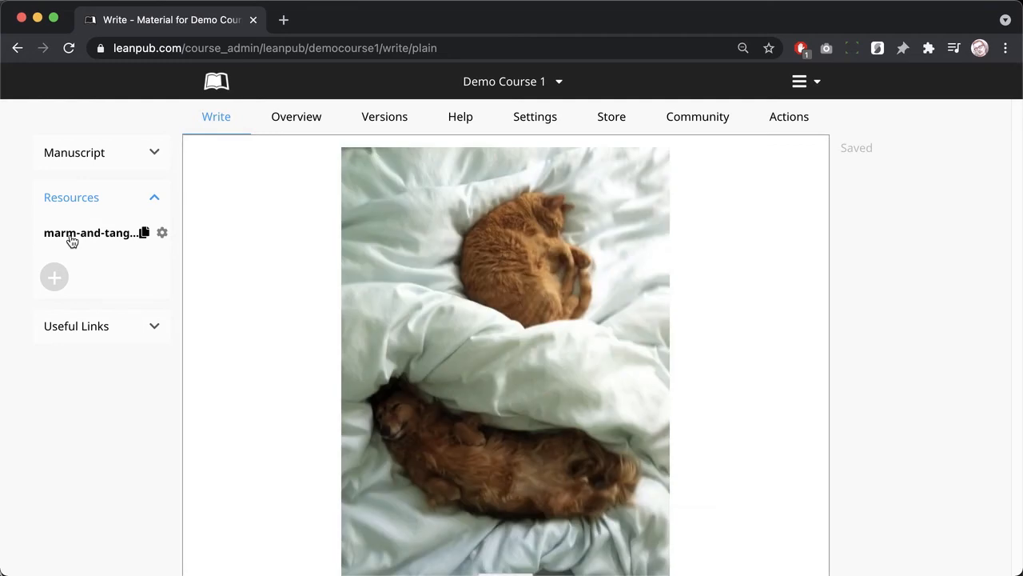
# Step: Paste the marm-and-tangie.jpg image line above the quiz1 block, captioned 'Marmalade and Tangerine'
pyautogui.click(144, 232)
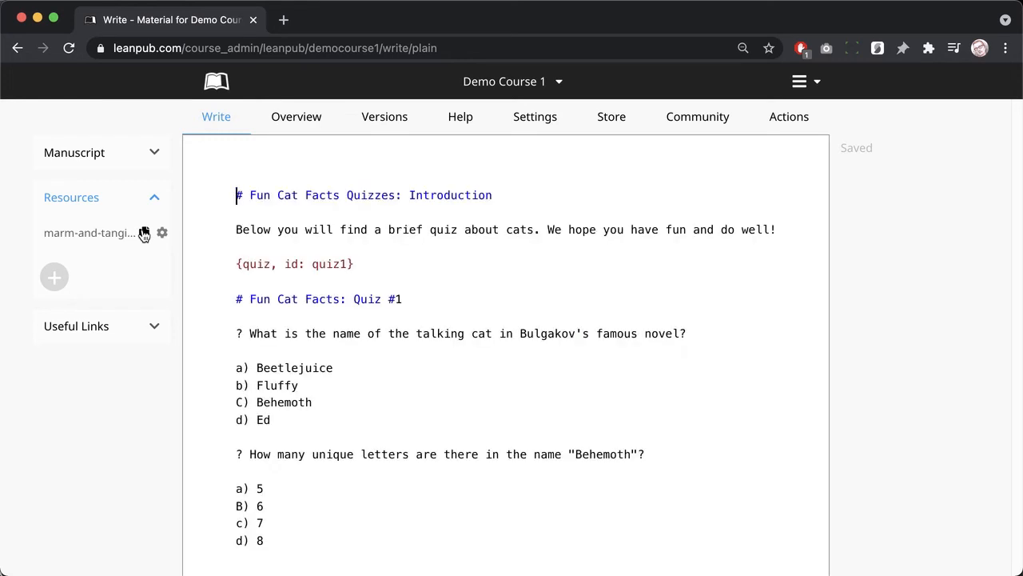
pyautogui.click(240, 248)
pyautogui.press('Return')
pyautogui.scroll(-2, 240, 255)
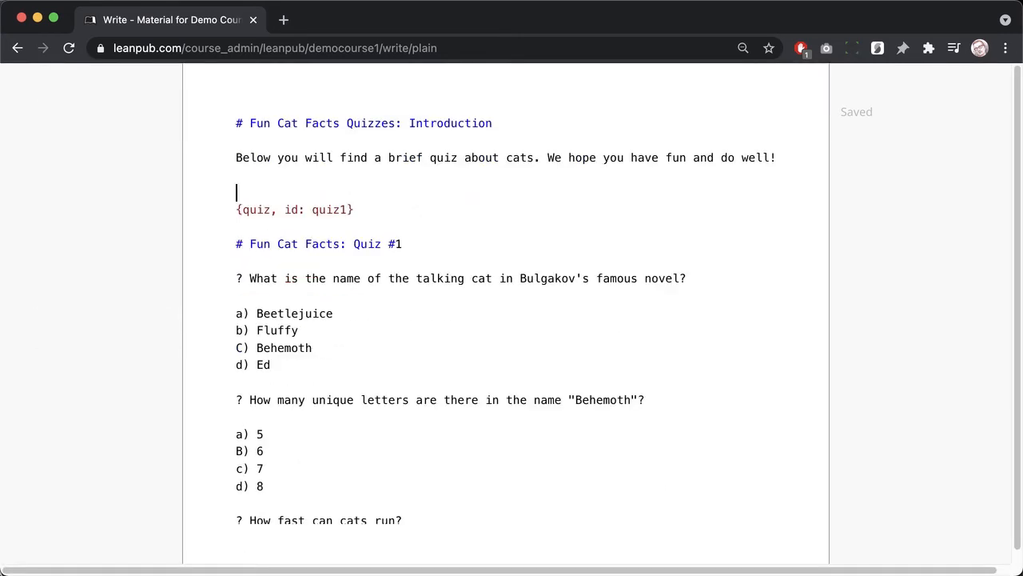
pyautogui.press('super+v')
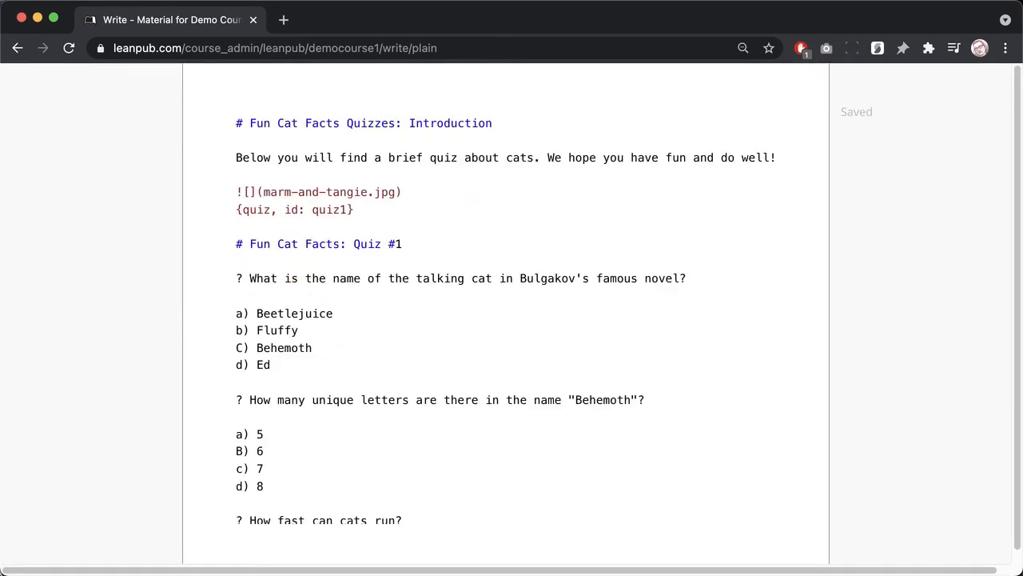
pyautogui.press('Return')
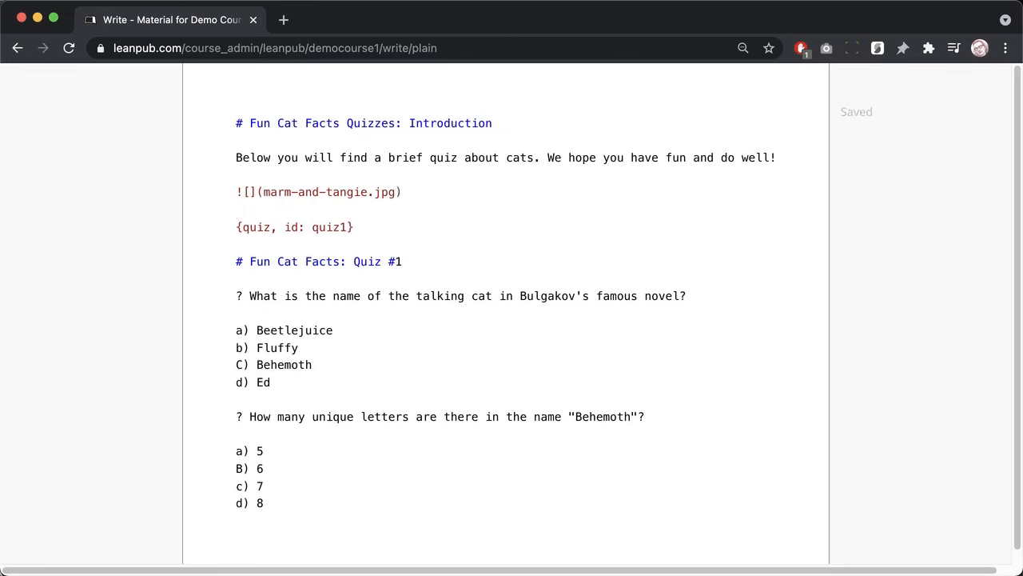
pyautogui.press('Up')
pyautogui.press('Right')
pyautogui.press('Right')
pyautogui.write('Marmalade and ')
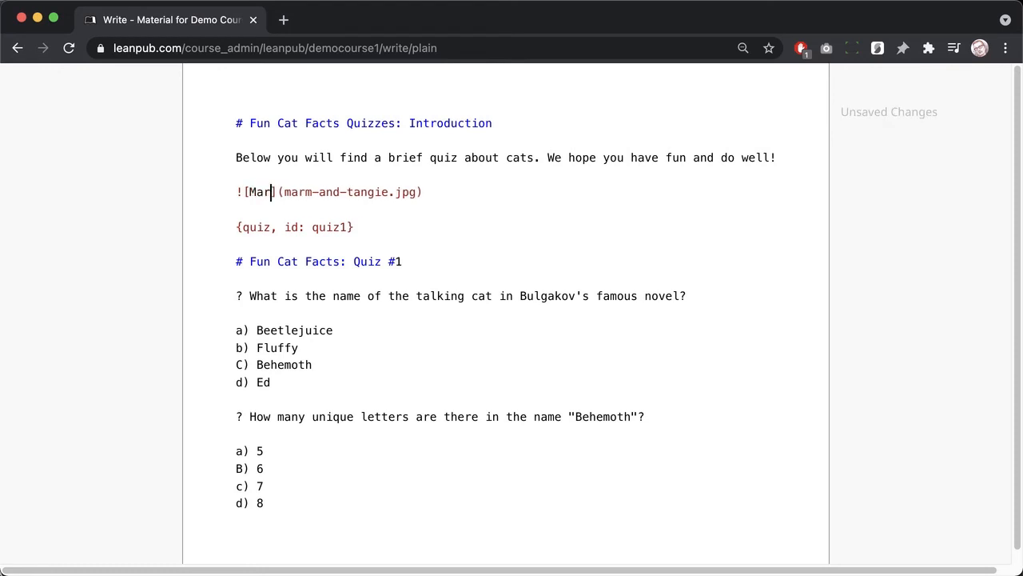
pyautogui.write('Tangerine')
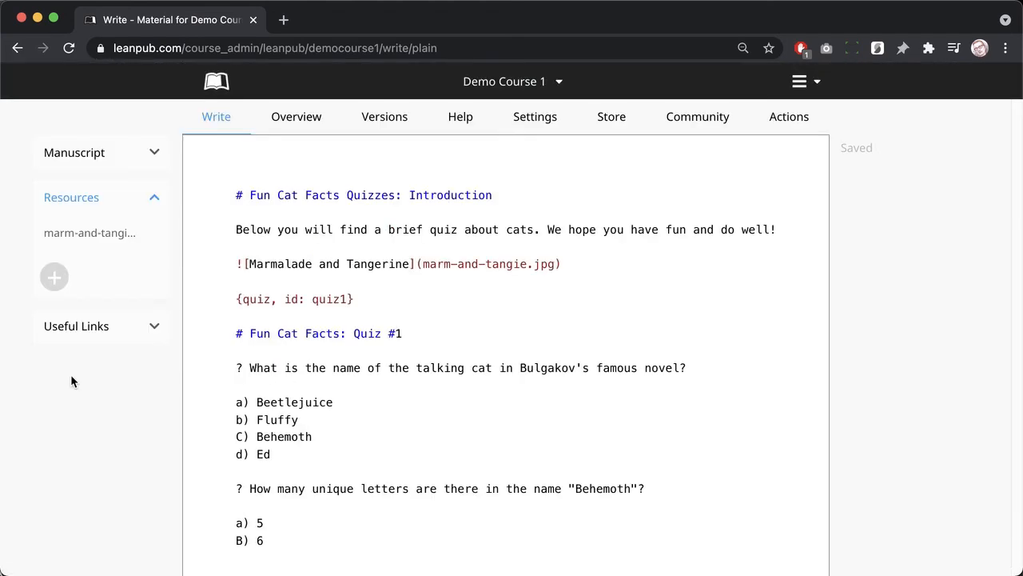
# Step: Generate a fresh preview of Demo Course 1 from the Versions page
pyautogui.click(390, 122)
pyautogui.scroll(-5, 392, 240)
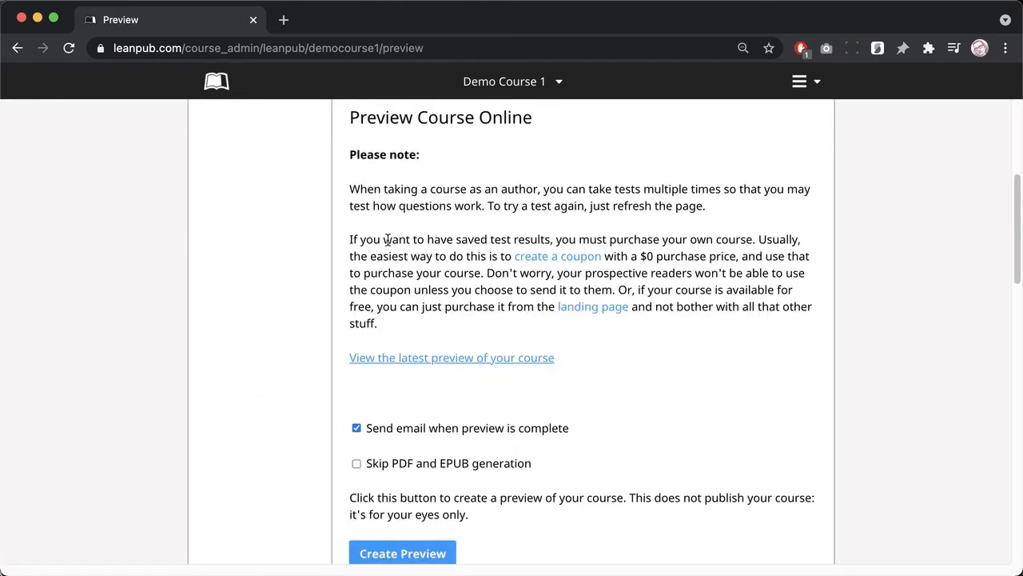
pyautogui.click(392, 423)
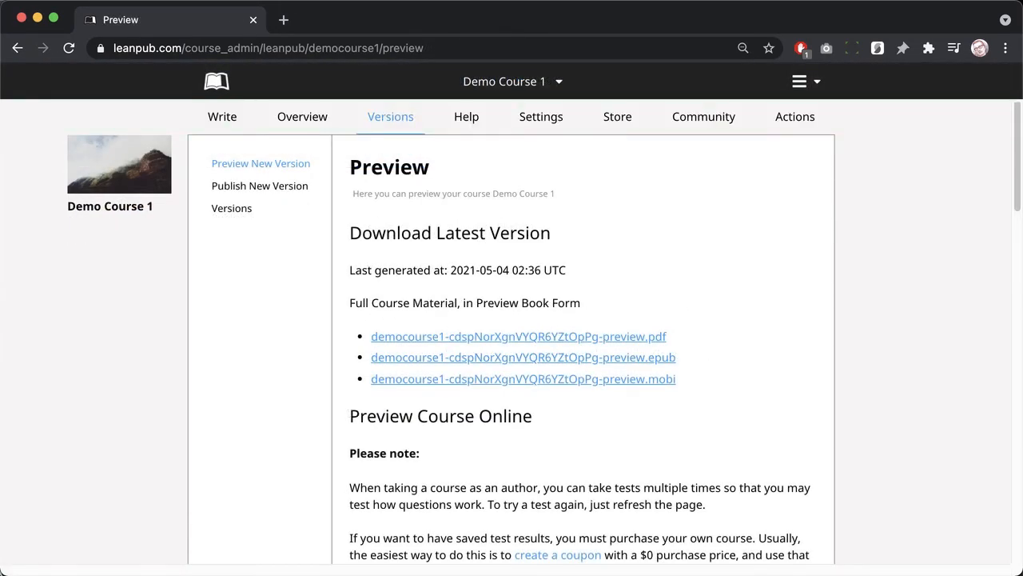
# Step: View the latest course preview and go to Fun Cat Facts: Quiz #1
pyautogui.scroll(-5, 401, 472)
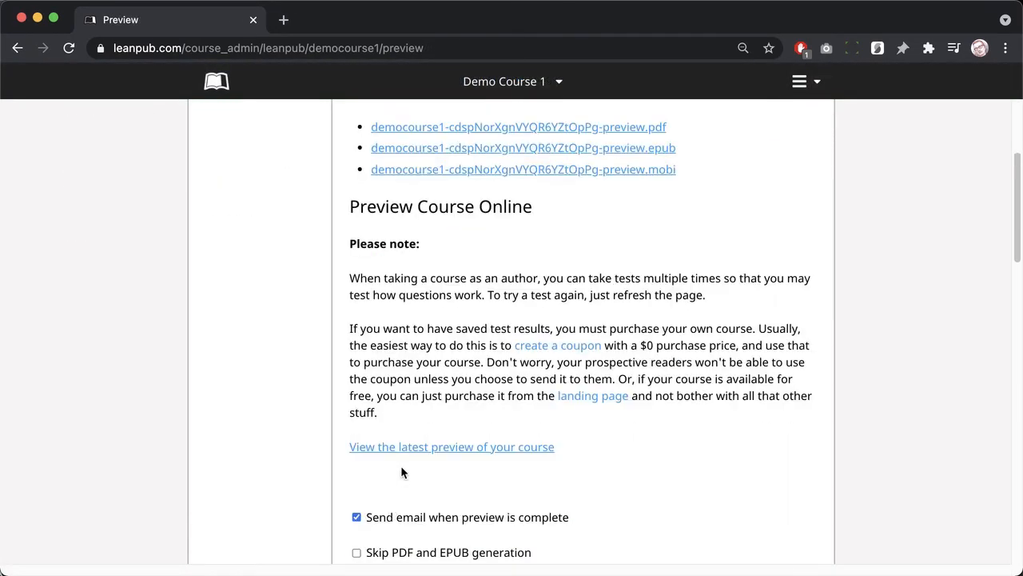
pyautogui.click(408, 451)
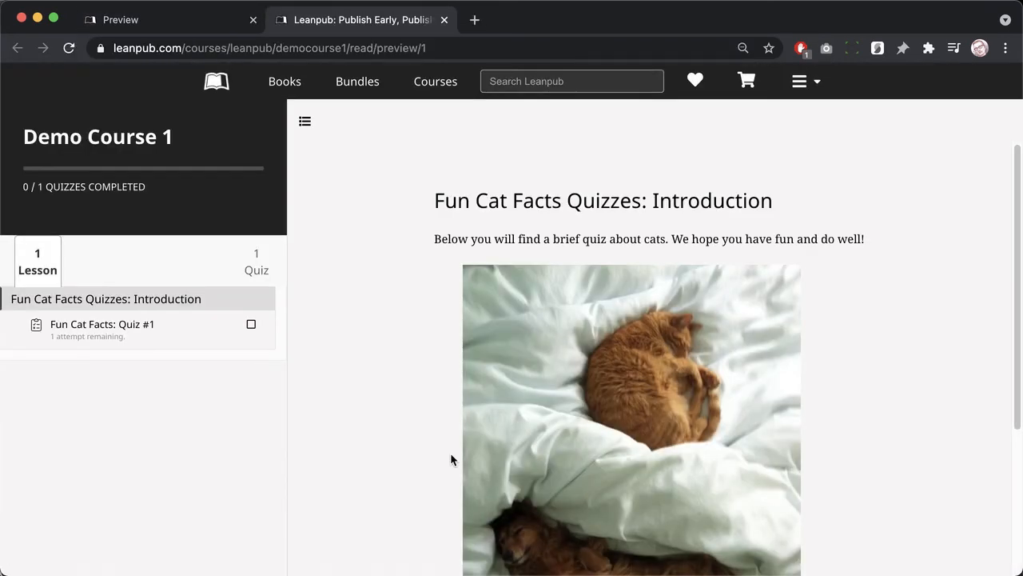
pyautogui.scroll(-3, 450, 459)
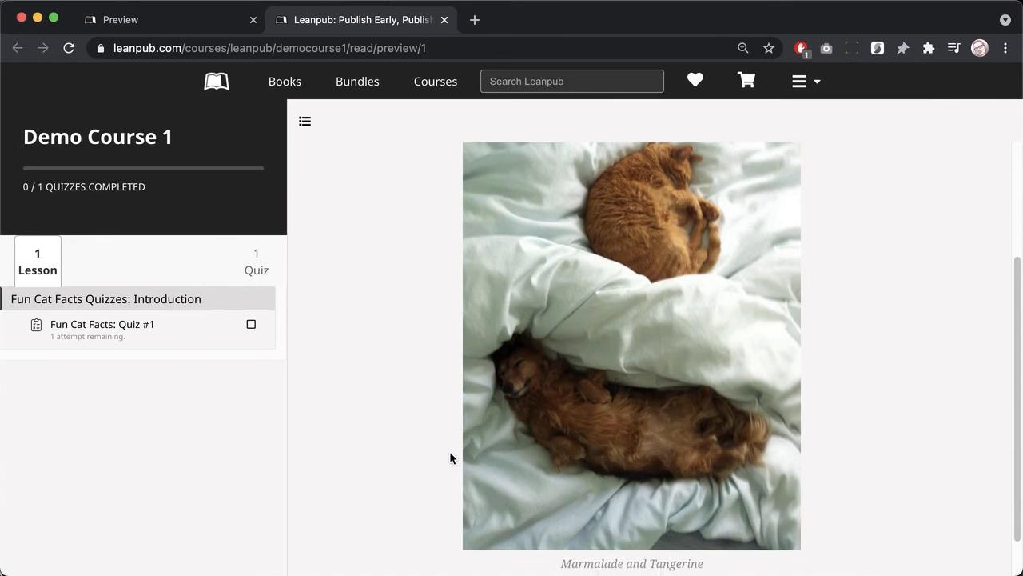
pyautogui.scroll(3, 448, 452)
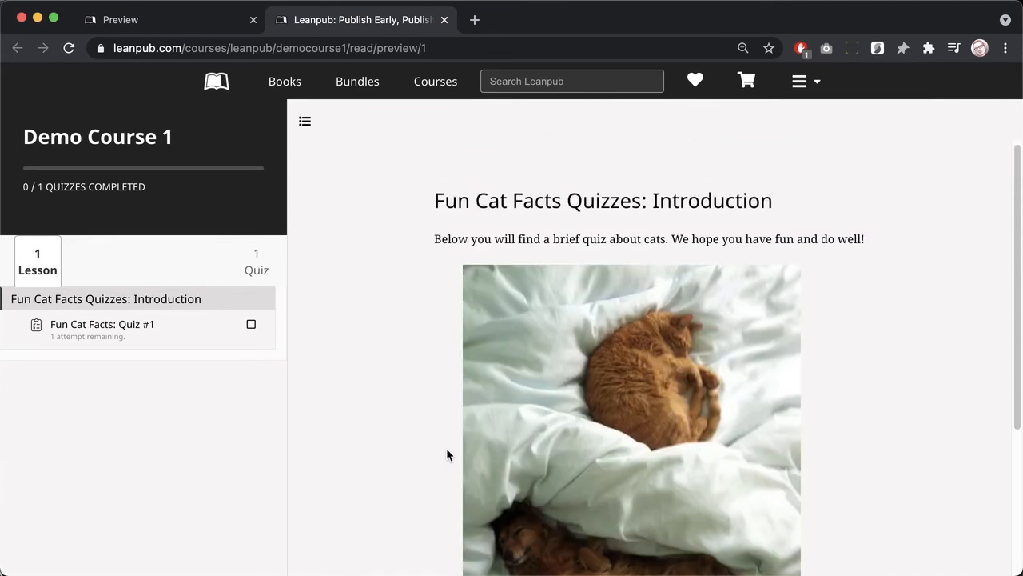
pyautogui.click(113, 328)
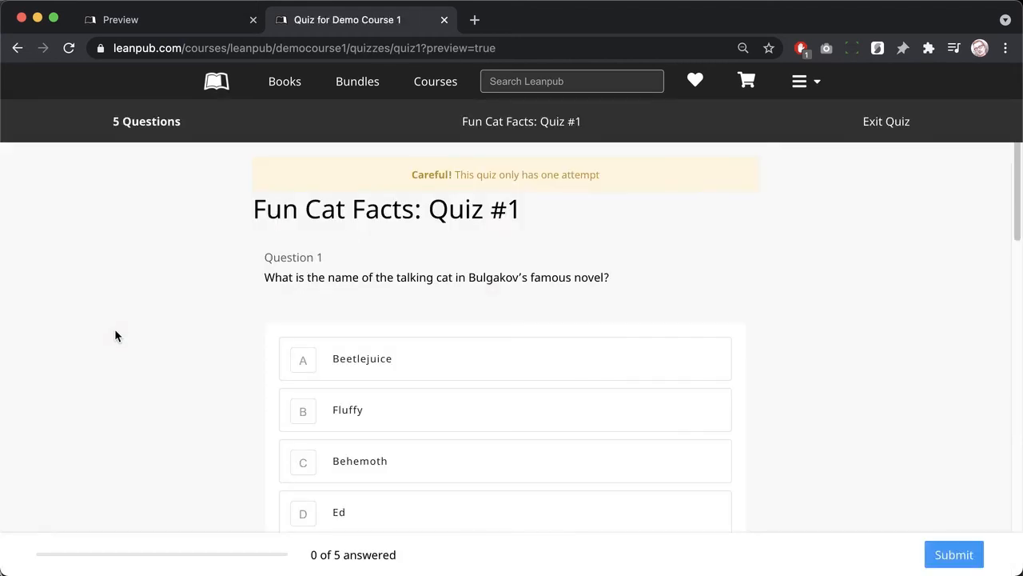
# Step: Answer quiz questions 1–3 with Behemoth, 7 and About 30 mph
pyautogui.scroll(-2, 202, 403)
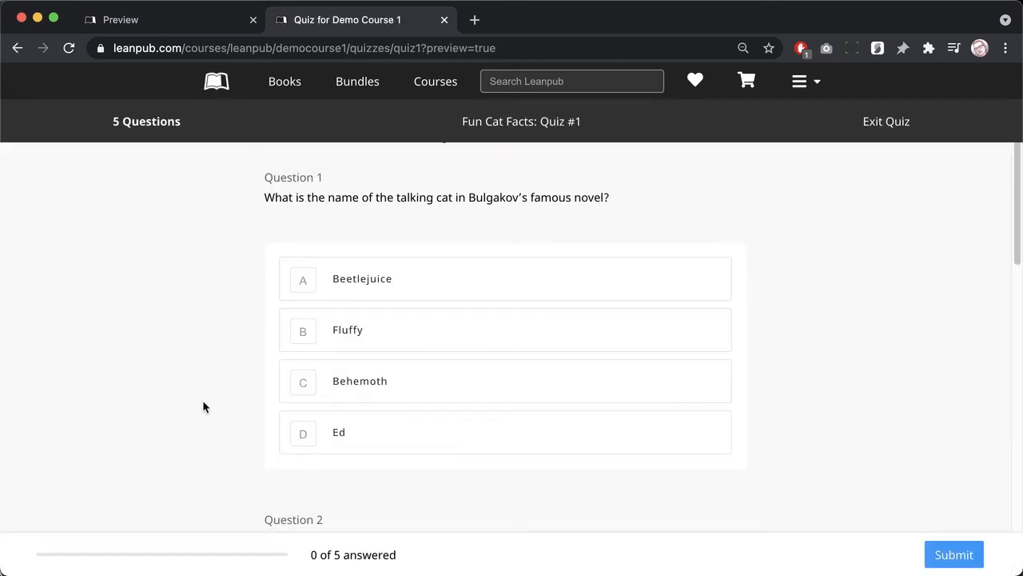
pyautogui.click(345, 380)
pyautogui.scroll(-2, 589, 485)
pyautogui.scroll(-5, 589, 484)
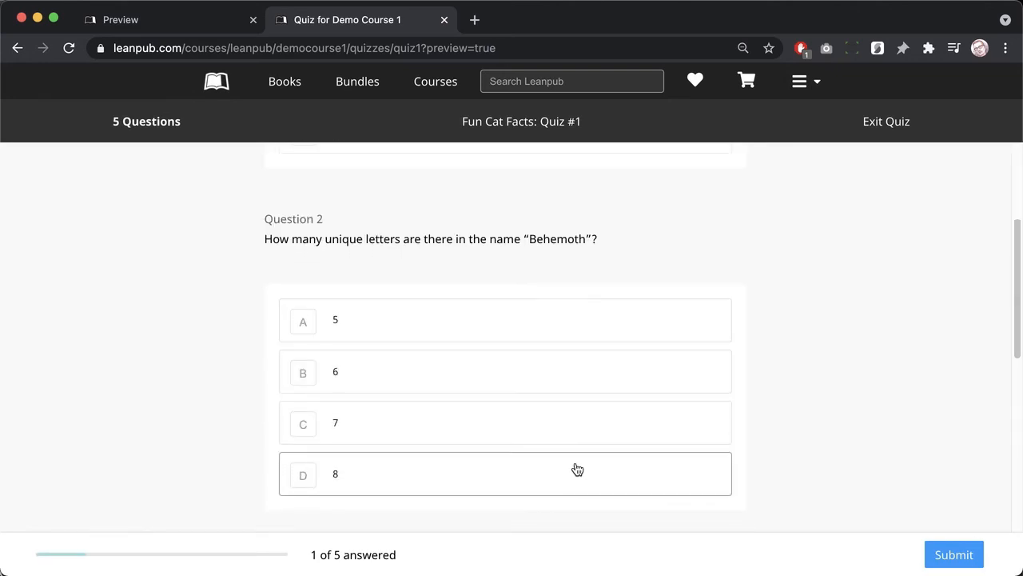
pyautogui.click(570, 445)
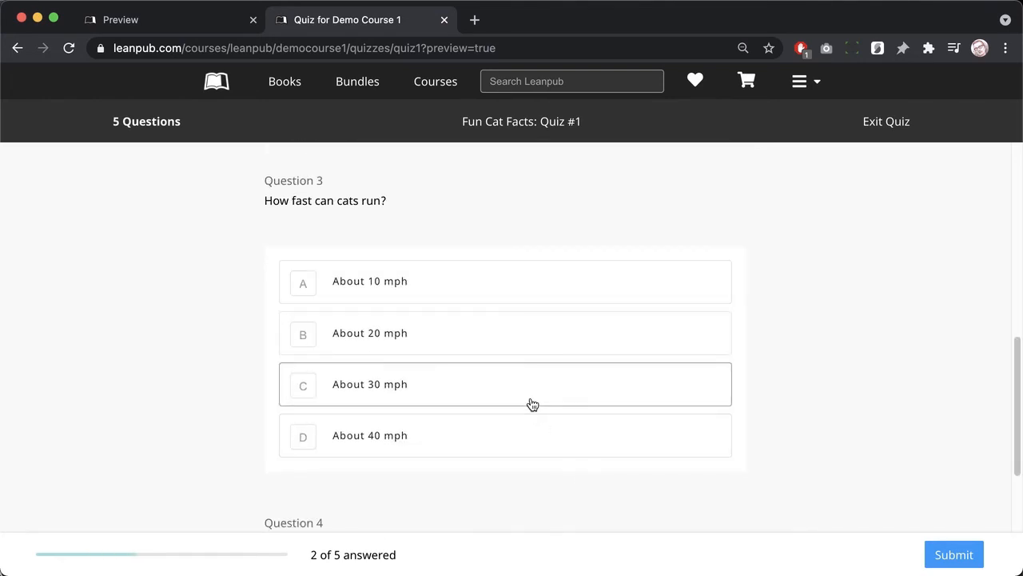
pyautogui.click(532, 401)
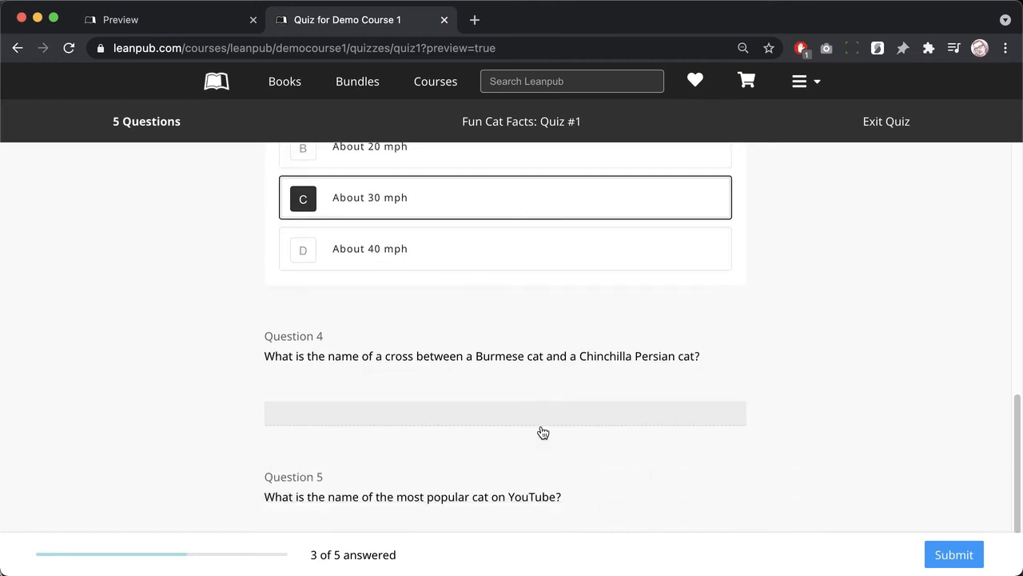
# Step: Enter Burmilla and Maru for questions 4 and 5, then submit the quiz
pyautogui.click(539, 418)
pyautogui.write('Burmilla')
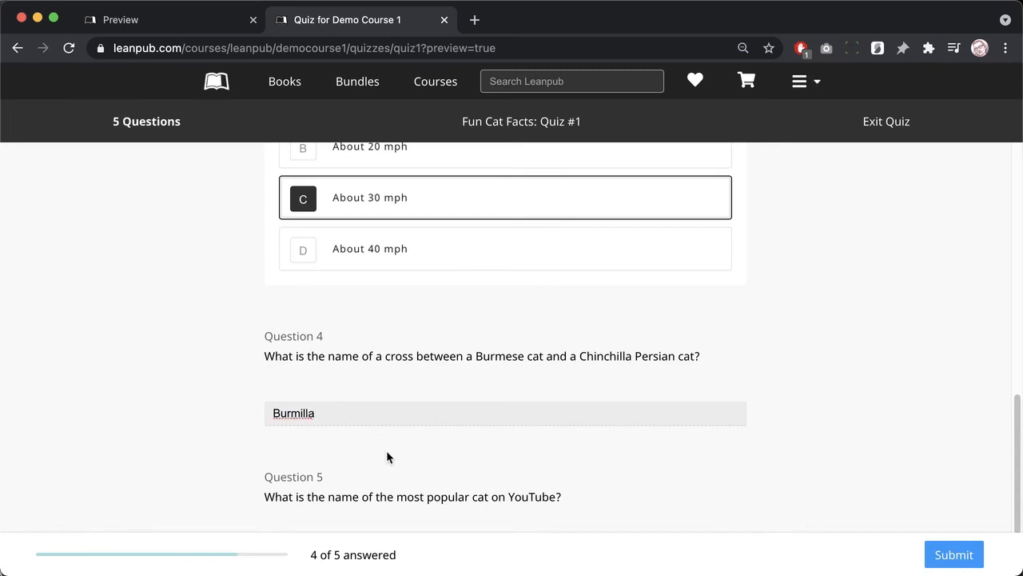
pyautogui.scroll(-1, 386, 450)
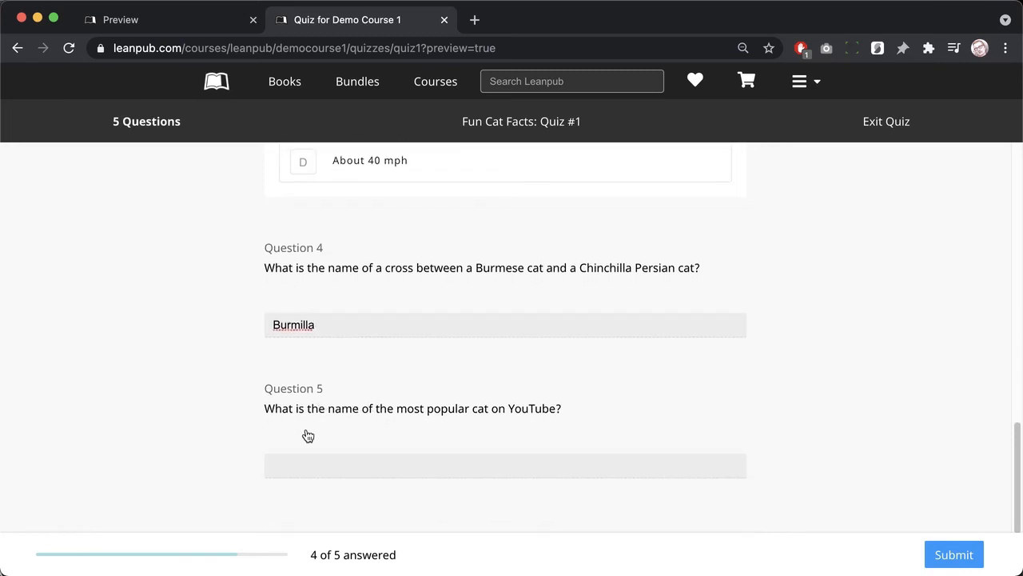
pyautogui.click(288, 472)
pyautogui.write('Maru')
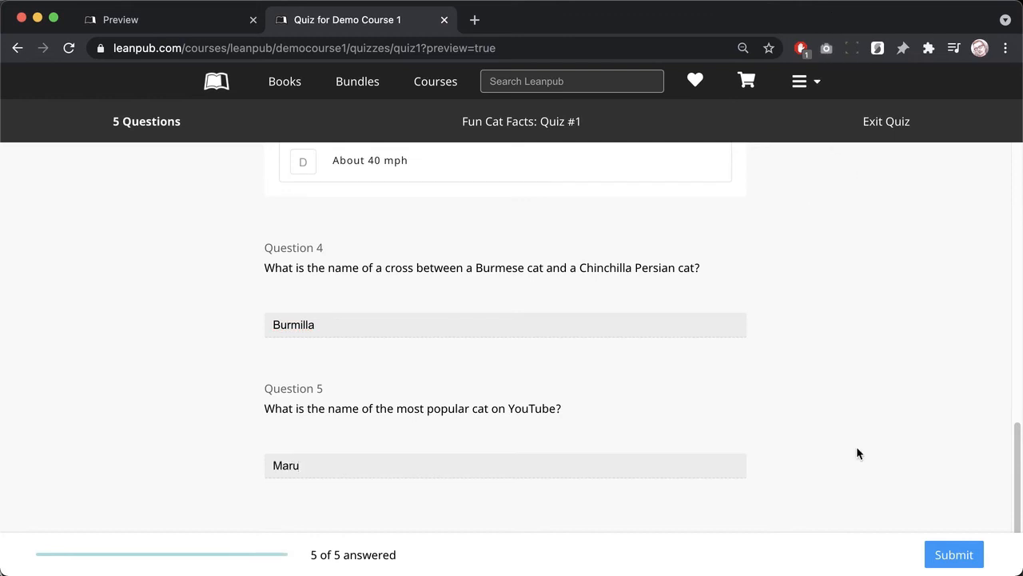
pyautogui.click(939, 551)
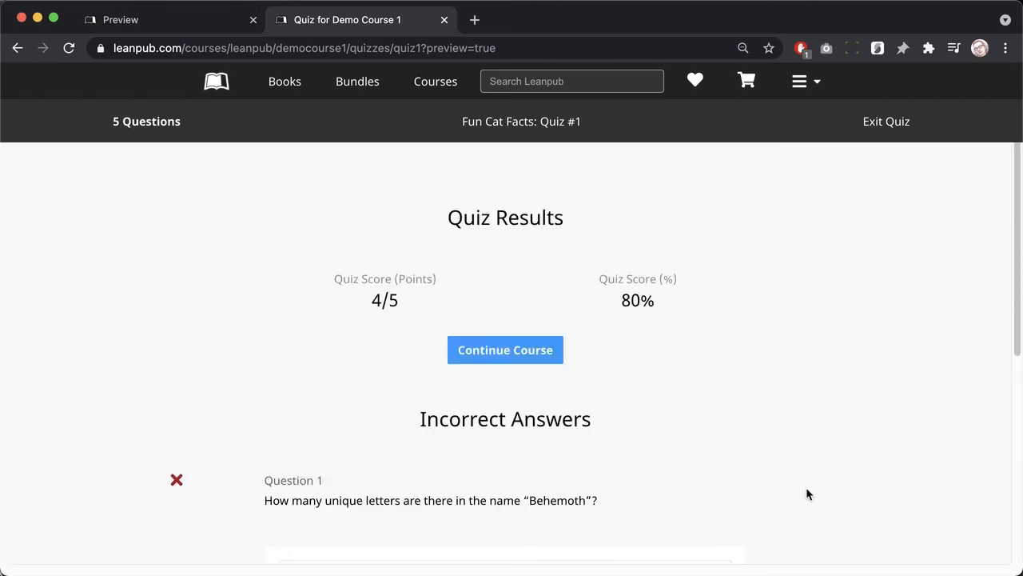
# Step: Continue into the course reader, then close it and return to the top of the Preview page
pyautogui.click(527, 360)
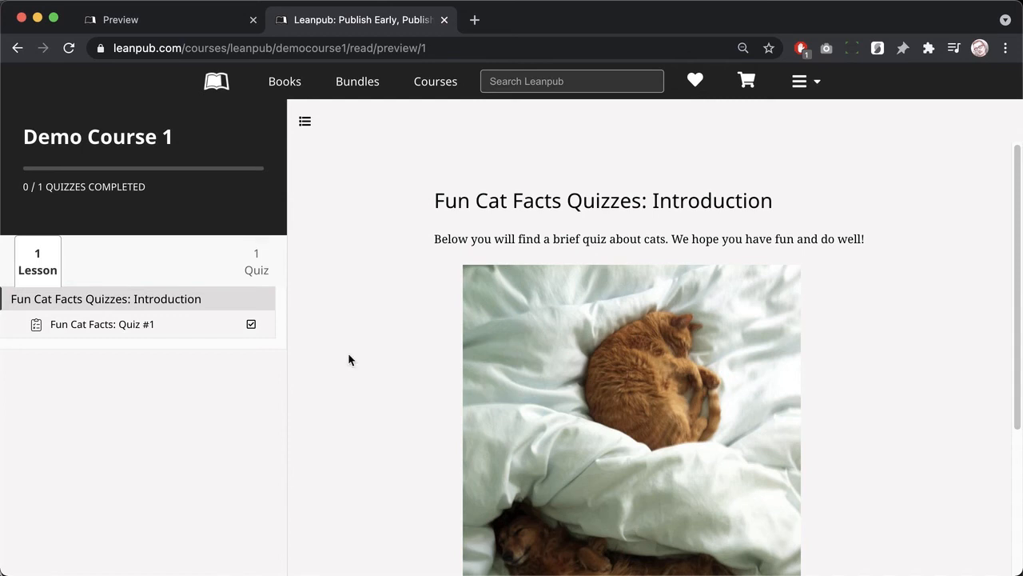
pyautogui.click(444, 20)
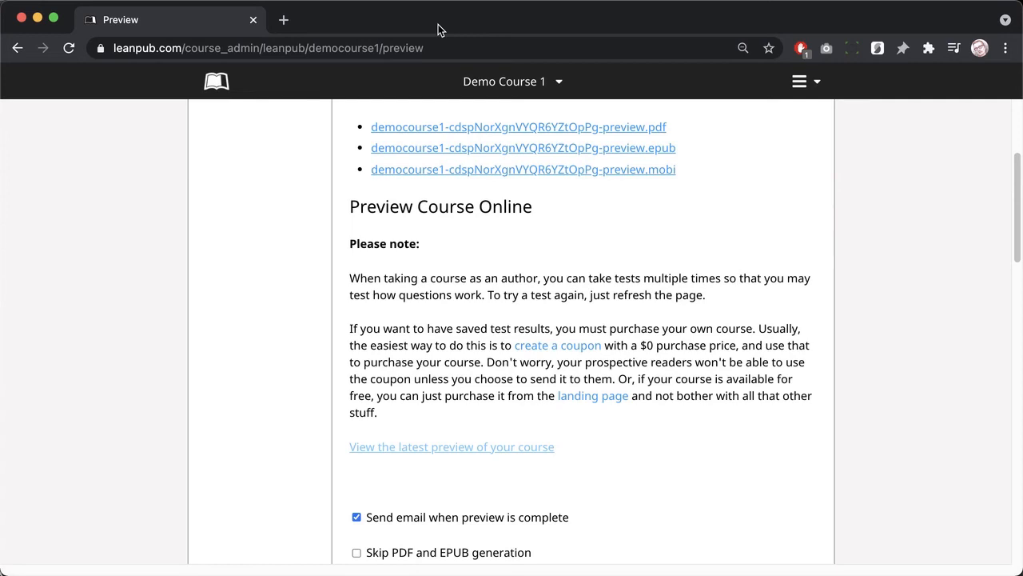
pyautogui.scroll(5, 223, 300)
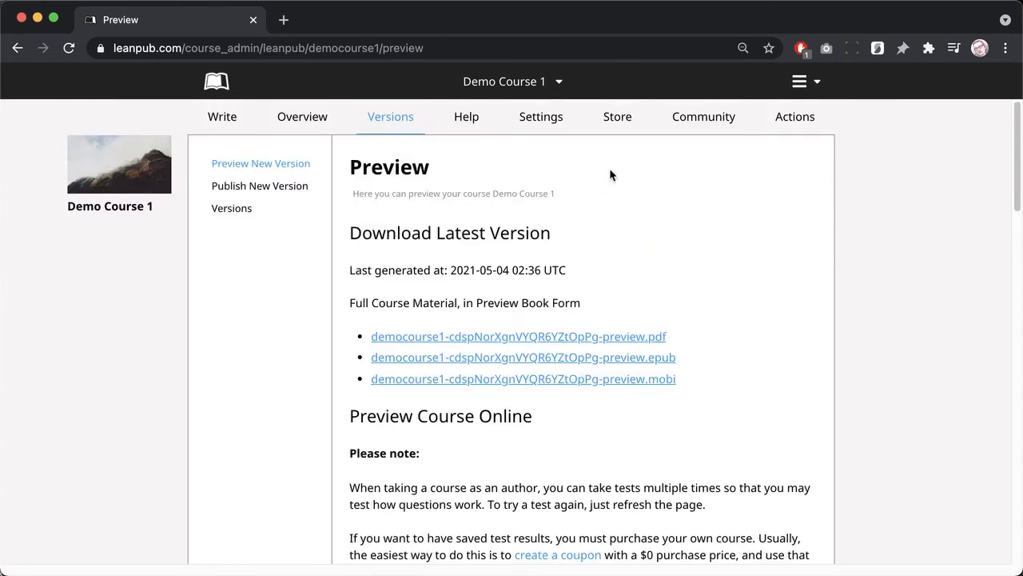
# Step: In the course settings, set the teaser text to 'This is a course about cats!'
pyautogui.click(547, 117)
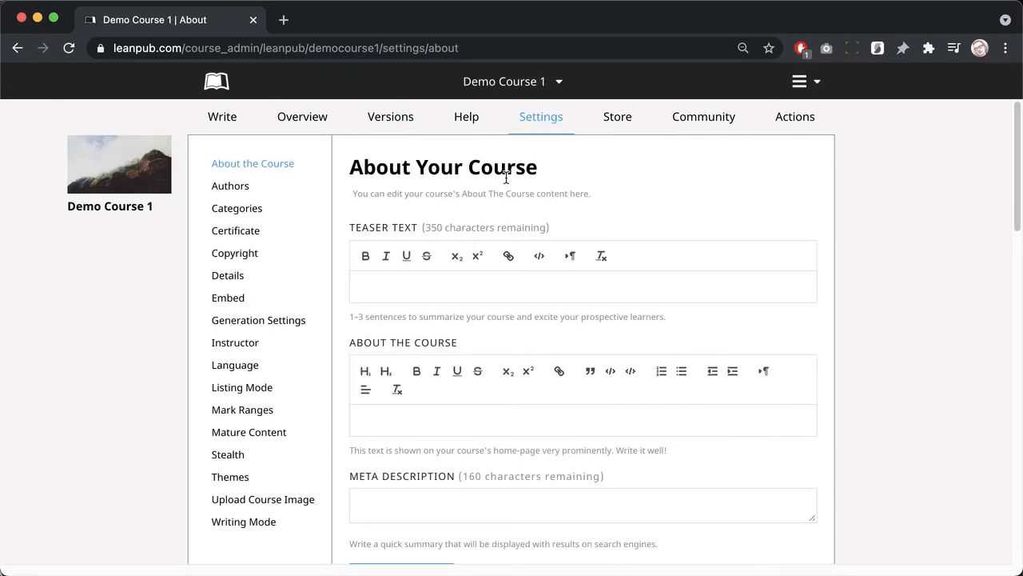
pyautogui.scroll(-3, 492, 208)
pyautogui.scroll(3, 491, 214)
pyautogui.click(431, 281)
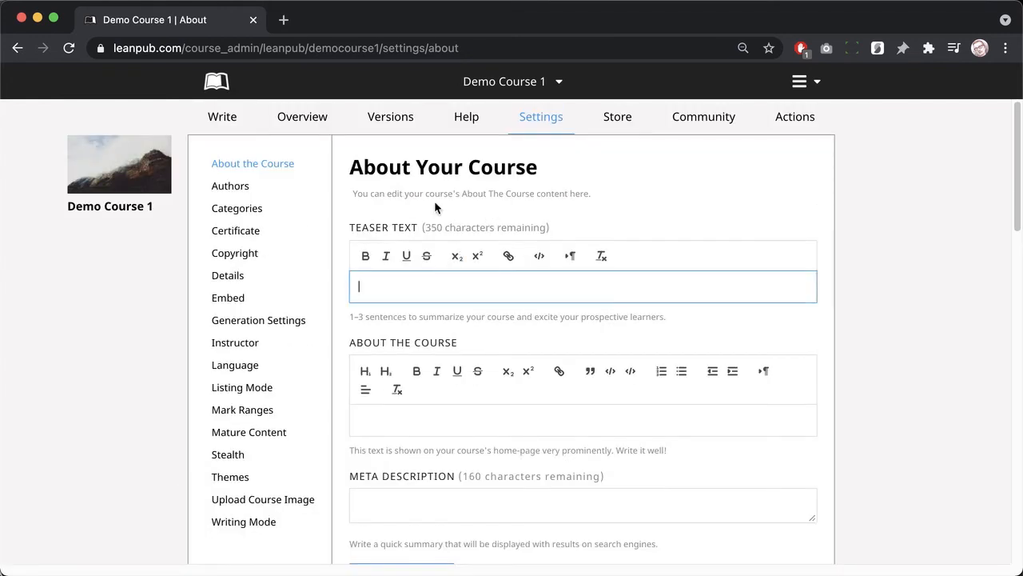
pyautogui.write('This is a course about cats!')
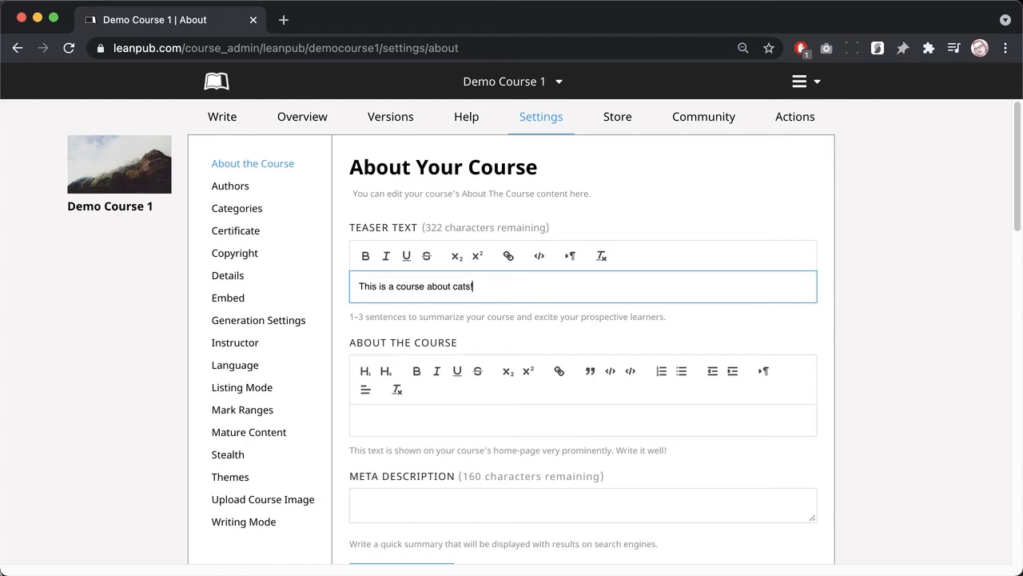
# Step: Add the About the Course text and 'This is an online course about cat facts' meta description, then save
pyautogui.click(391, 427)
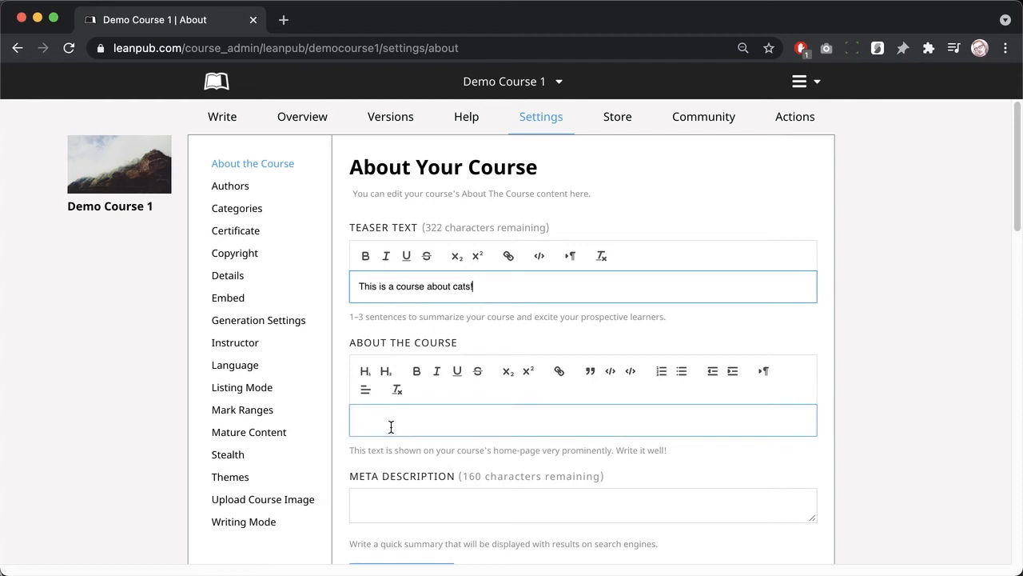
pyautogui.write('You')
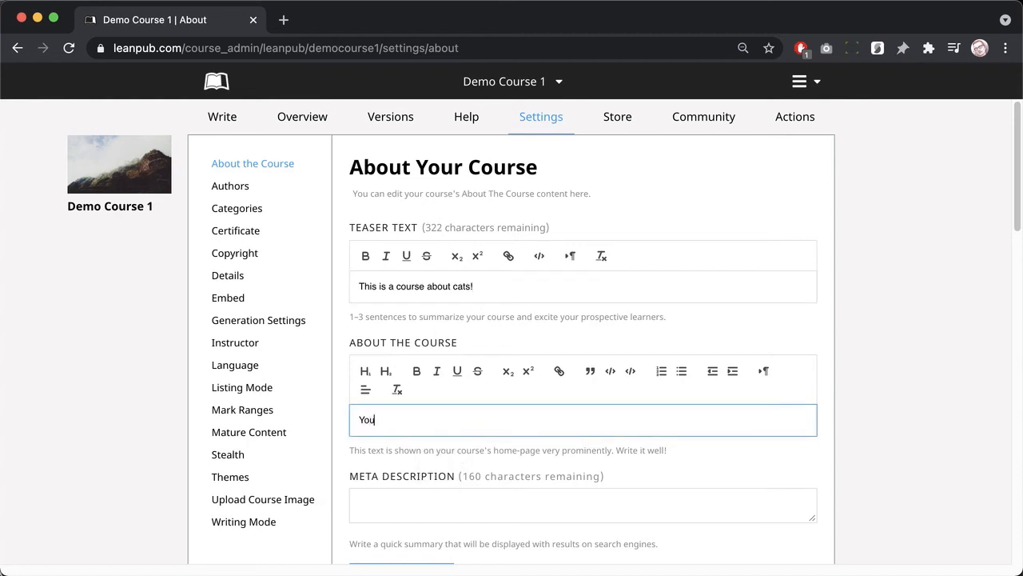
pyautogui.write(' will learn a lot abo')
pyautogui.write('ut cats from')
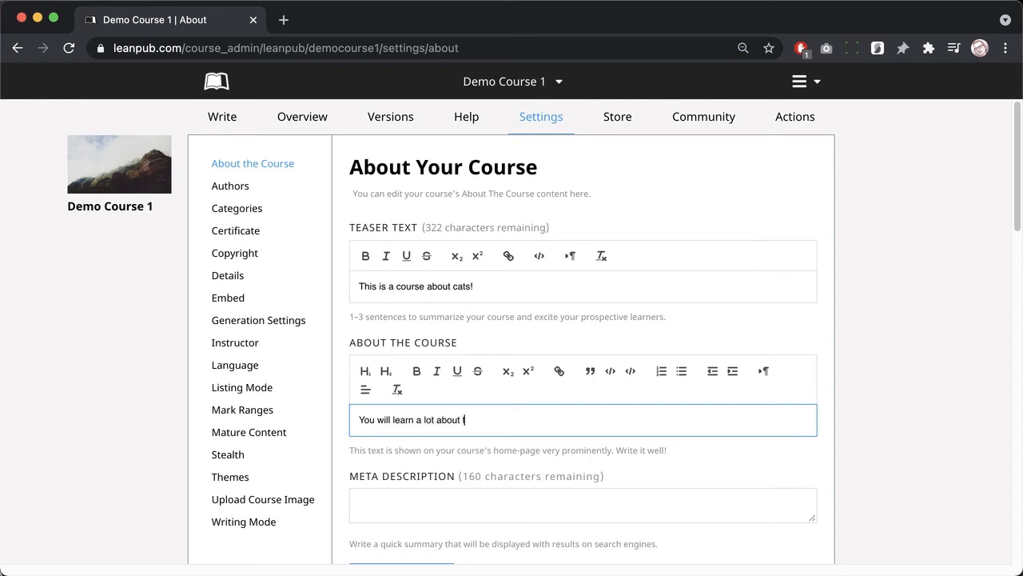
pyautogui.write(' this course.')
pyautogui.click(383, 518)
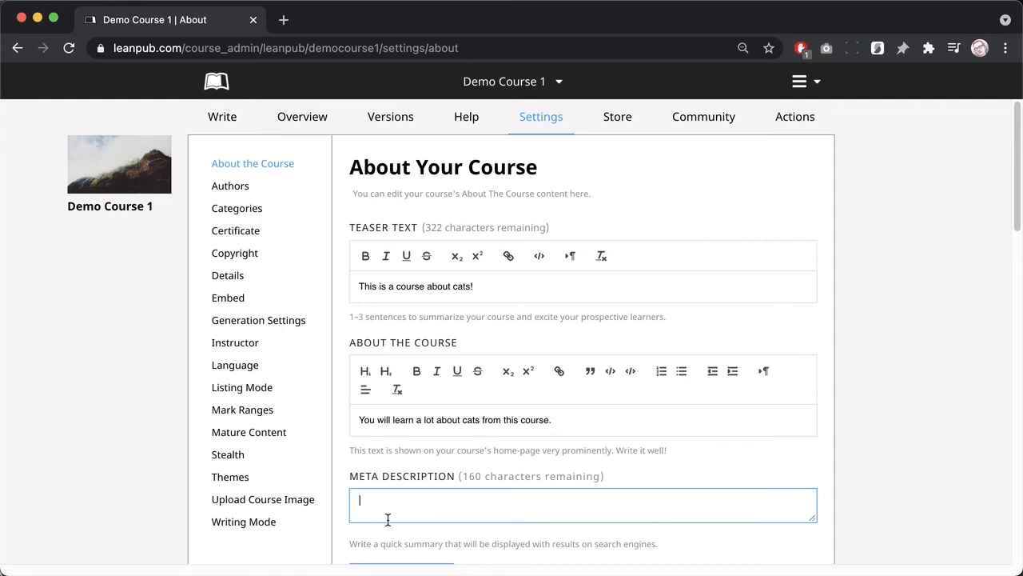
pyautogui.write('This is an online course about cat ')
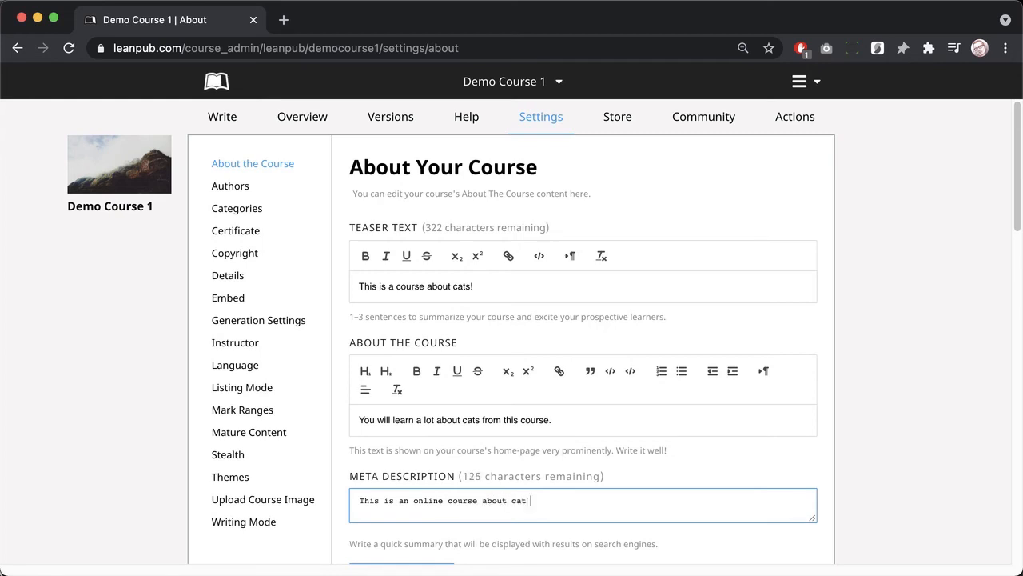
pyautogui.write('facts')
pyautogui.scroll(-4, 388, 519)
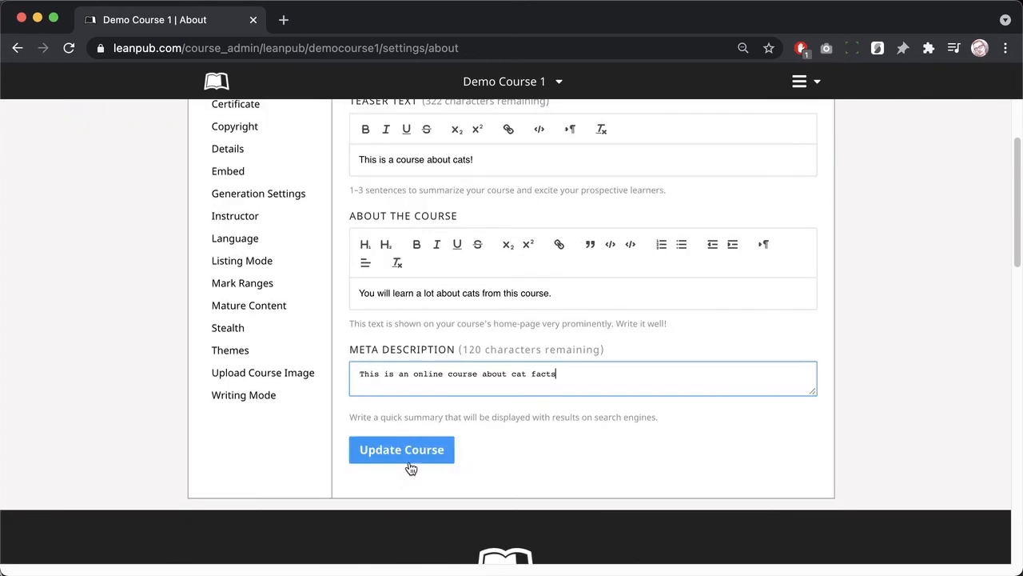
pyautogui.click(410, 452)
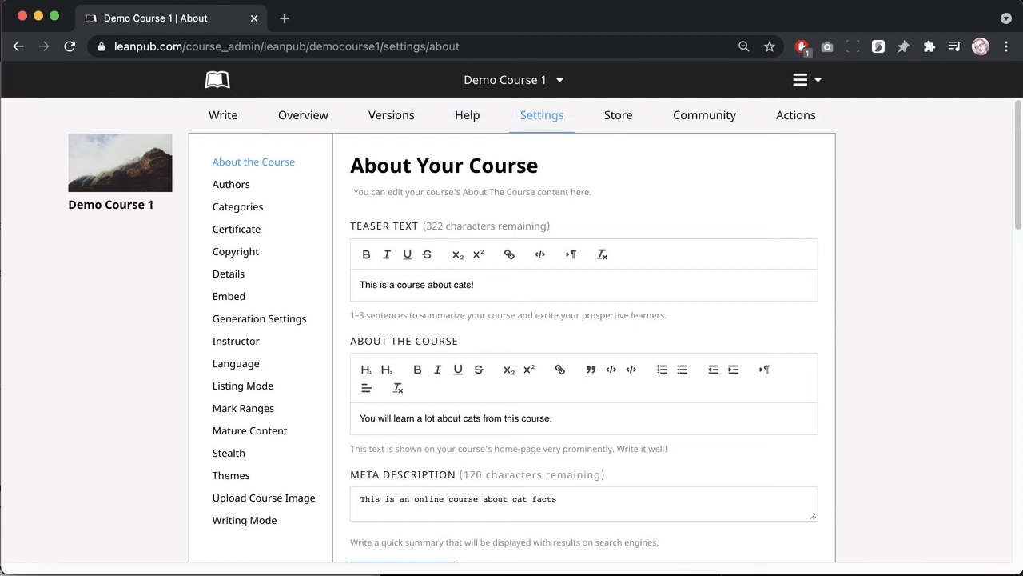
# Step: Select course-image.jpeg as Demo Course 1's new course image
pyautogui.click(282, 502)
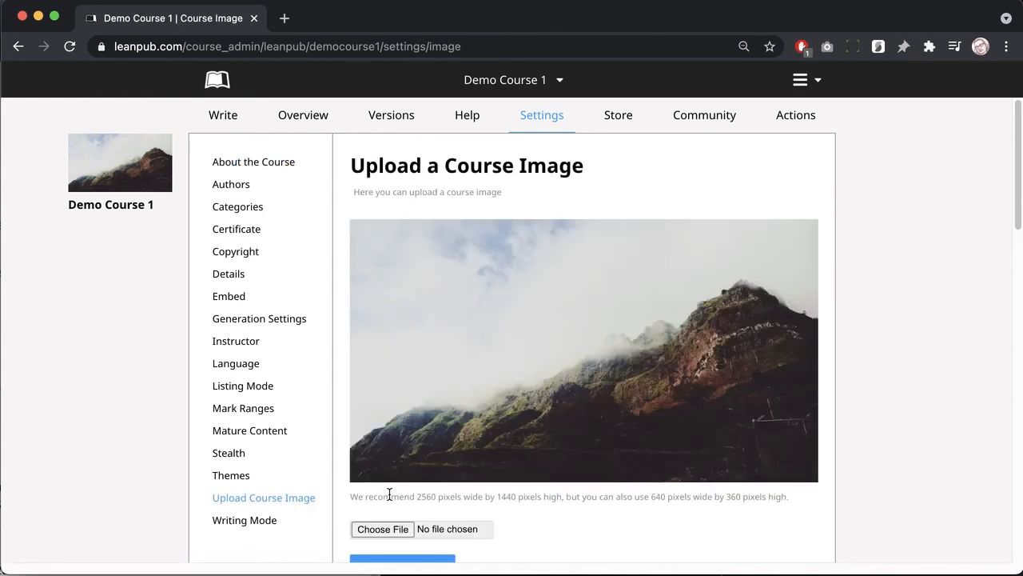
pyautogui.scroll(-2, 389, 495)
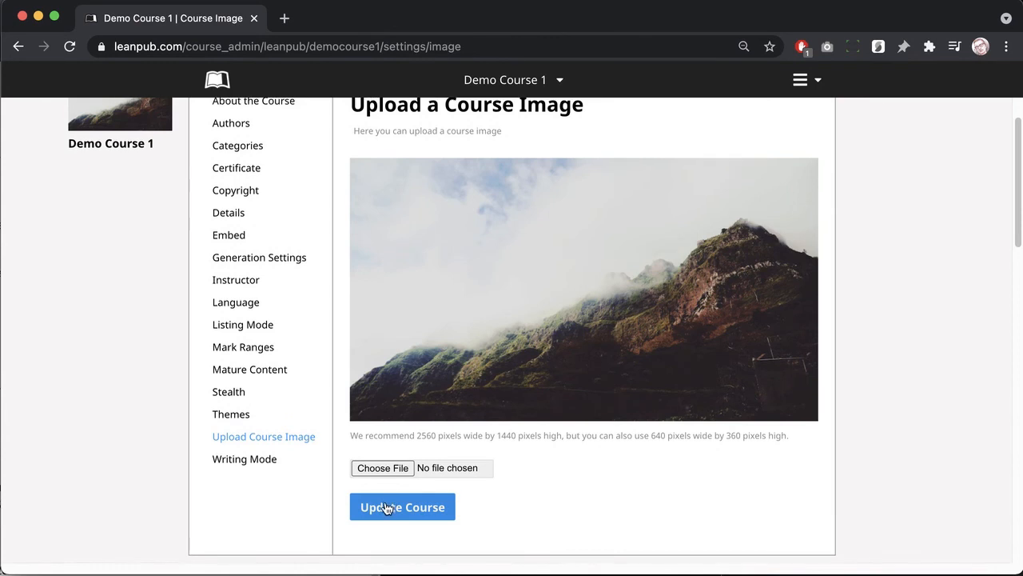
pyautogui.scroll(1, 385, 503)
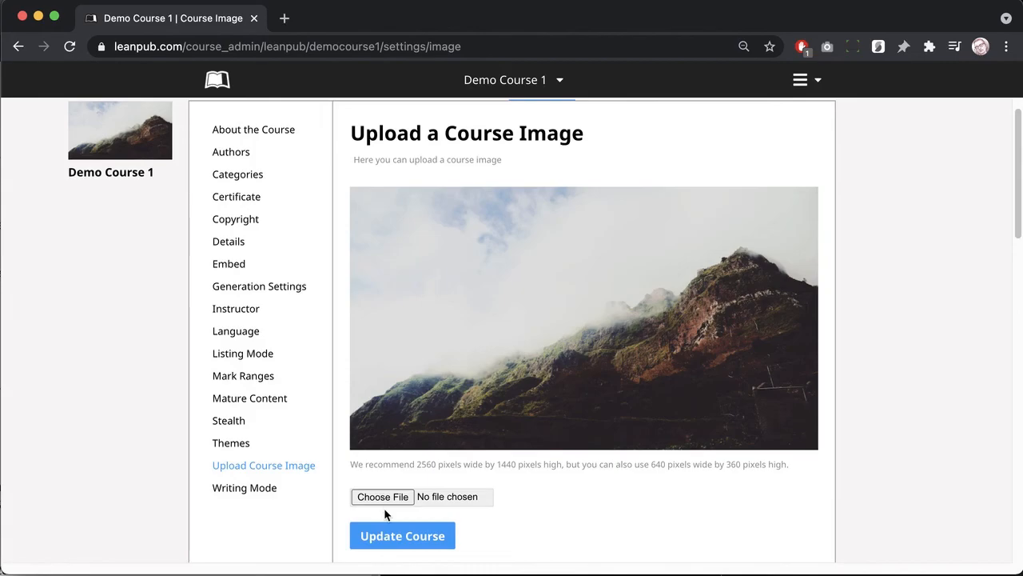
pyautogui.click(383, 497)
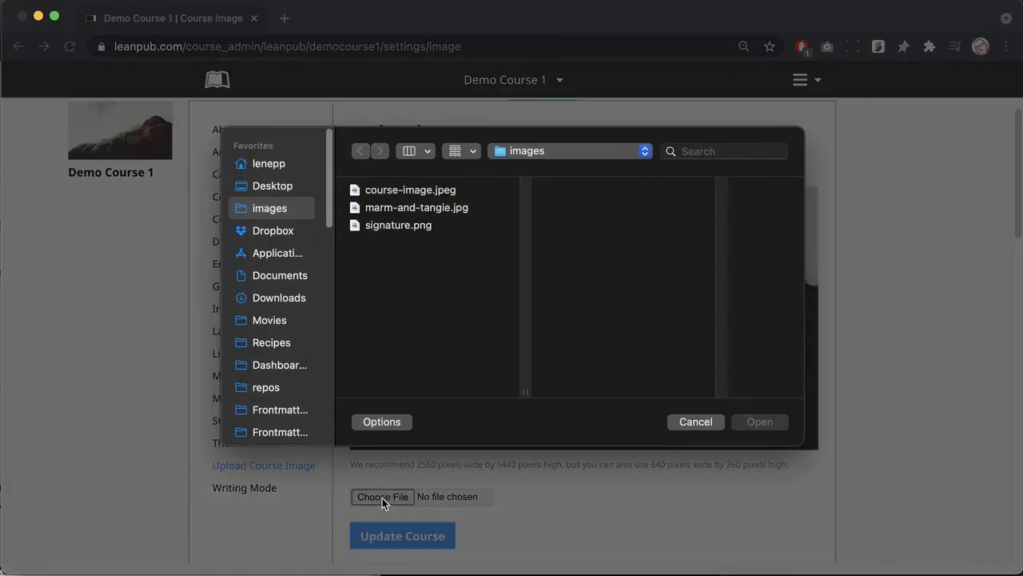
pyautogui.click(422, 195)
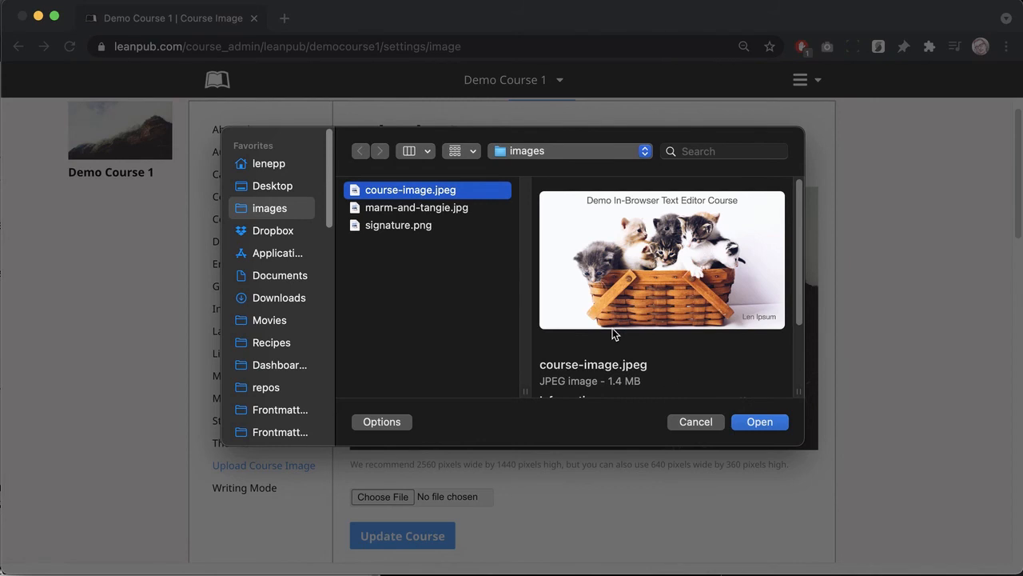
pyautogui.click(737, 422)
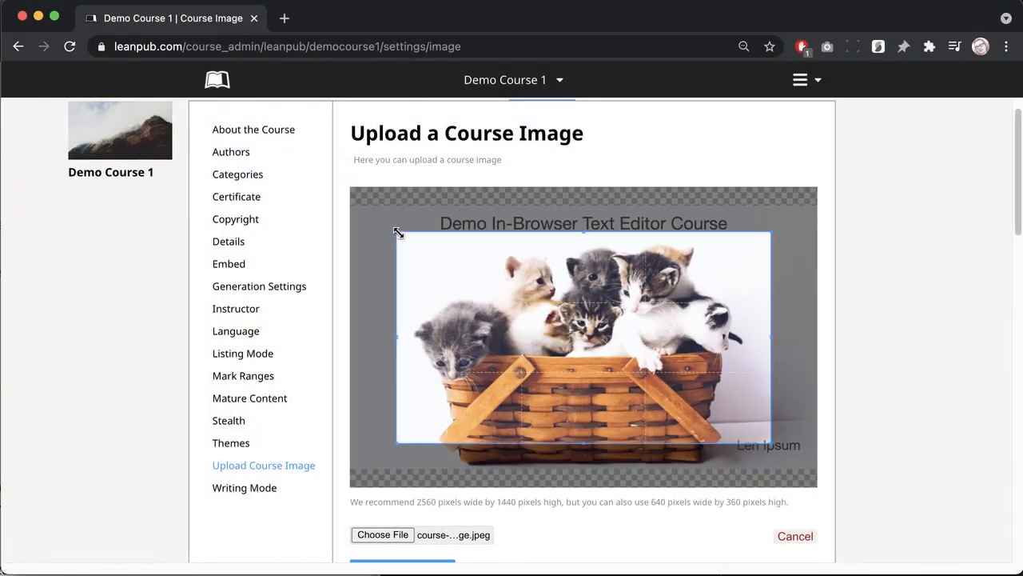
# Step: Enlarge the crop box to cover the whole kittens picture and save the course image
pyautogui.moveTo(397, 233); pyautogui.dragTo(344, 198)
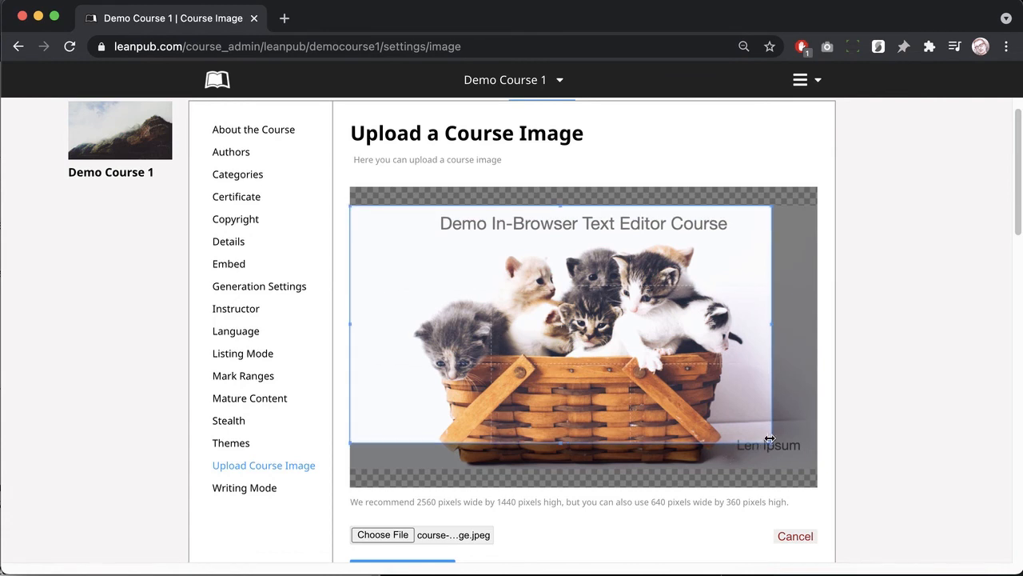
pyautogui.moveTo(772, 442); pyautogui.dragTo(809, 462)
pyautogui.moveTo(736, 436); pyautogui.dragTo(742, 435)
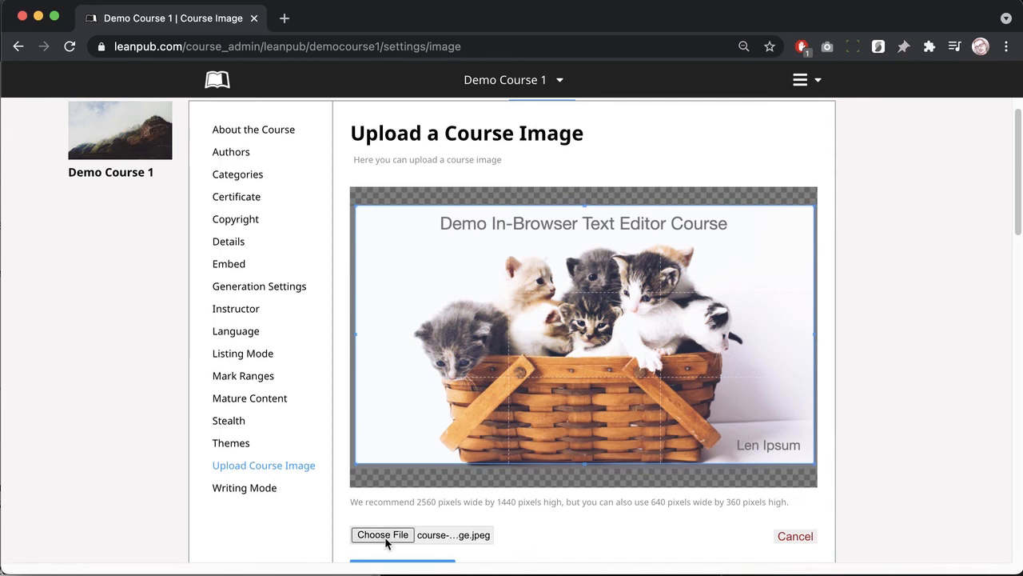
pyautogui.scroll(-1, 396, 544)
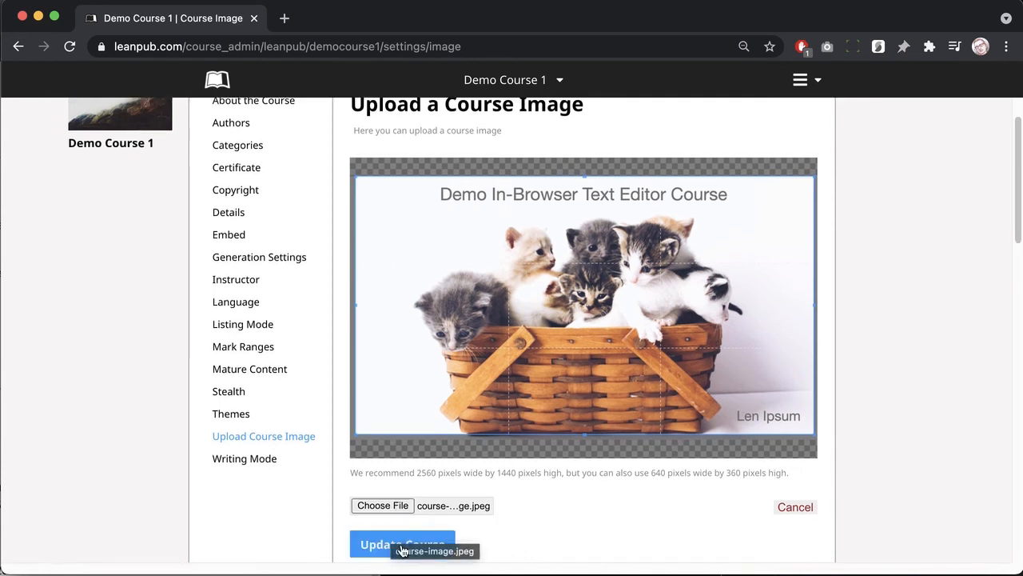
pyautogui.click(402, 547)
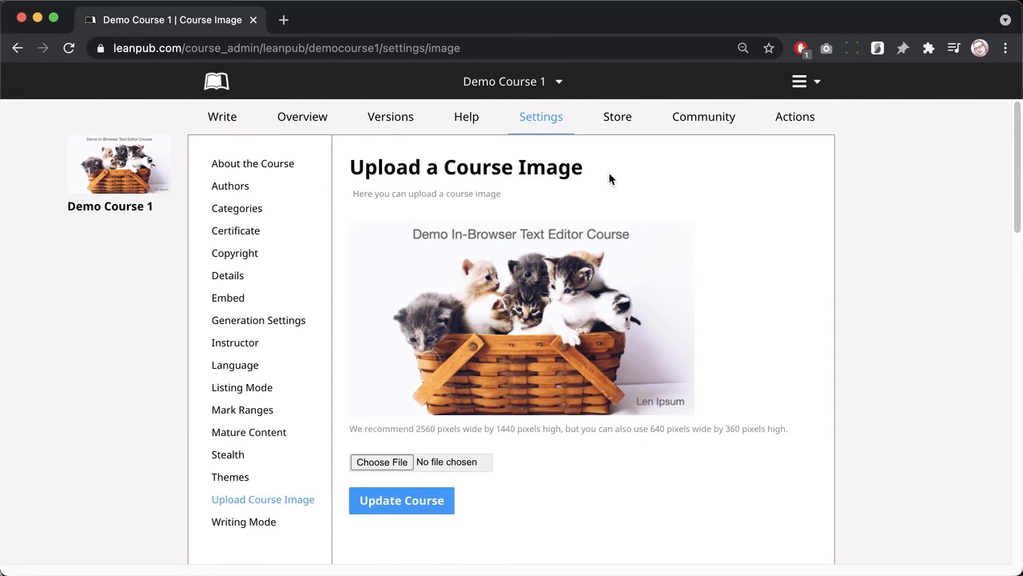
# Step: Go to Demo Course 1's Store Pricing page, showing the $9.99 suggested price
pyautogui.click(618, 118)
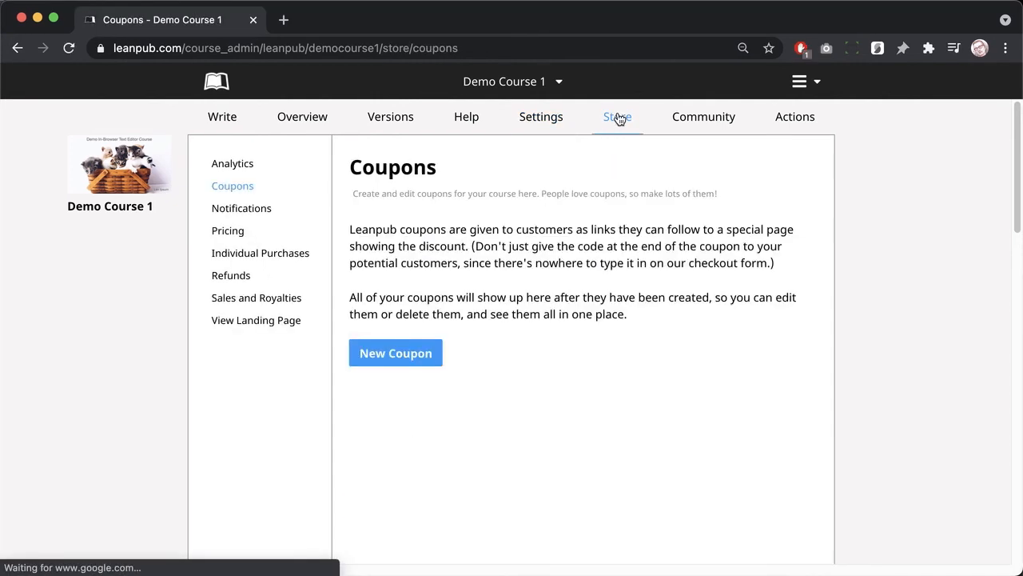
pyautogui.click(236, 236)
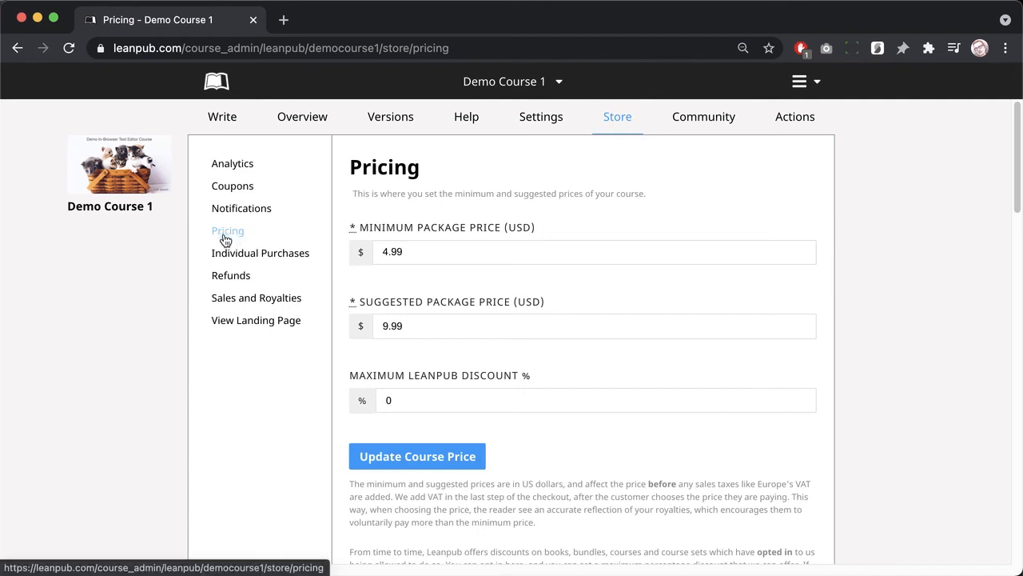
# Step: Change the minimum price to $29.99 and suggested price to $39.99, and save
pyautogui.click(382, 252)
pyautogui.press('Right')
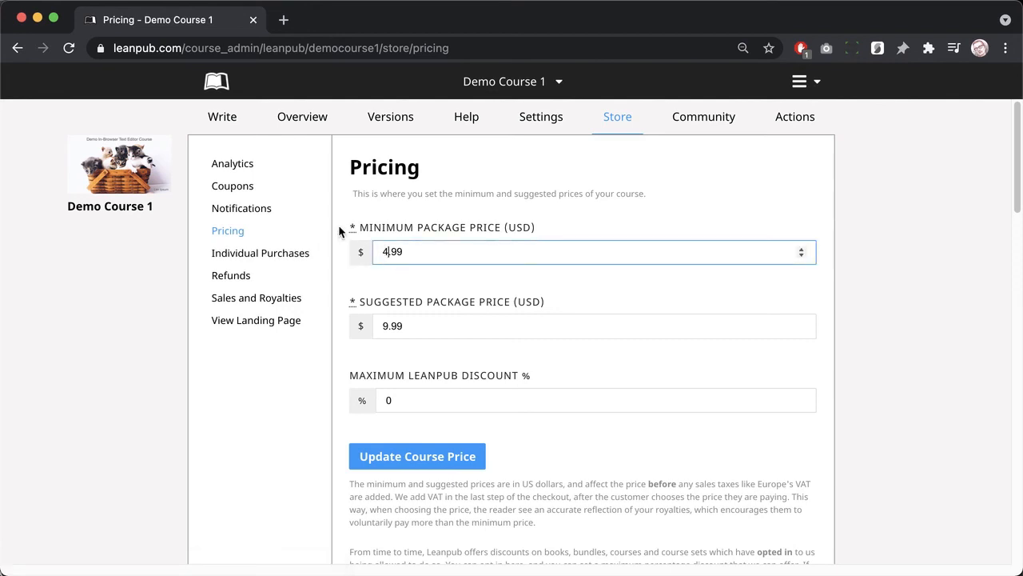
pyautogui.press('BackSpace')
pyautogui.write('29')
pyautogui.click(381, 326)
pyautogui.press('Delete')
pyautogui.write('39')
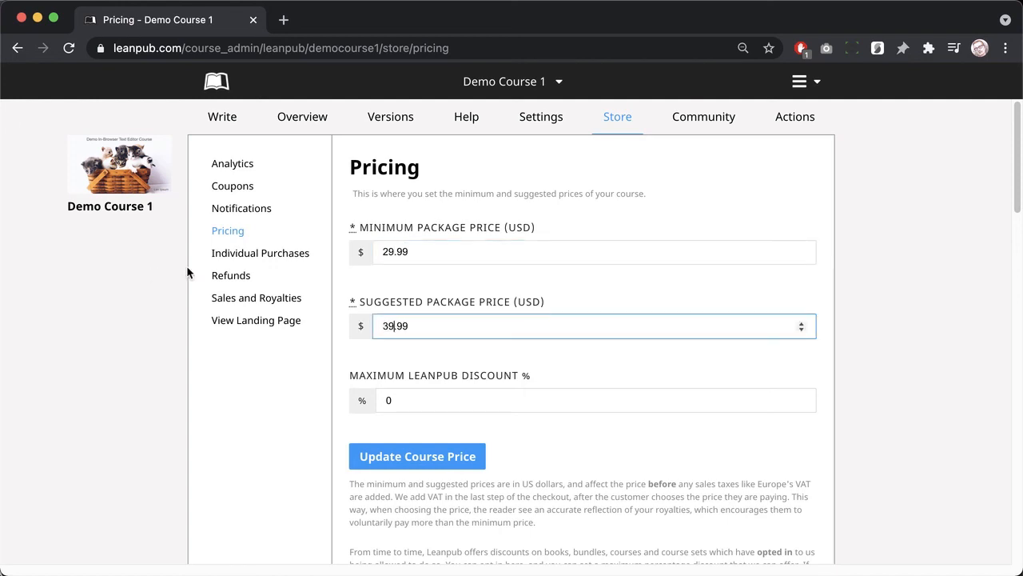
pyautogui.click(393, 455)
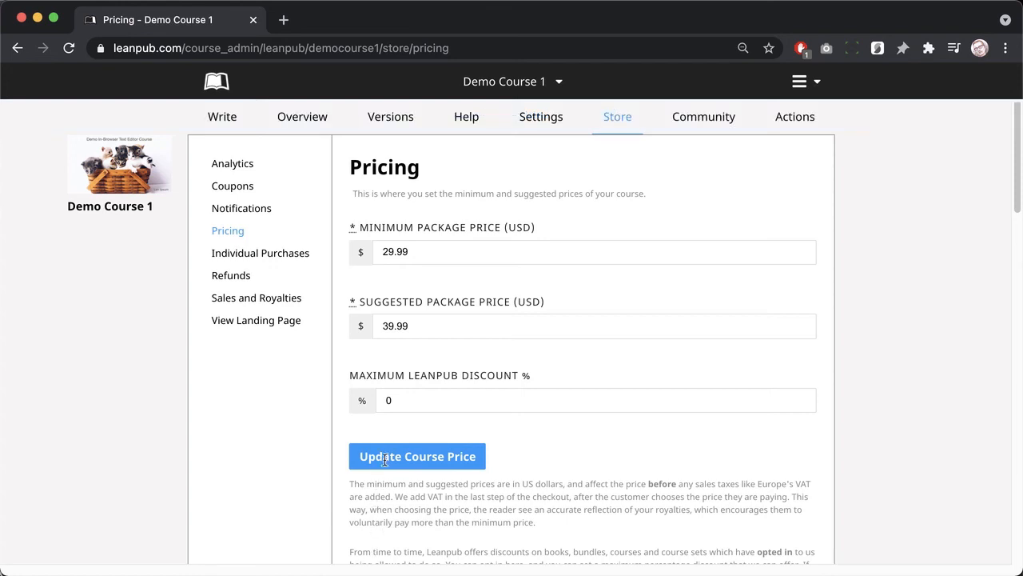
# Step: Set the maximum Leanpub discount to 50% and save it
pyautogui.click(385, 393)
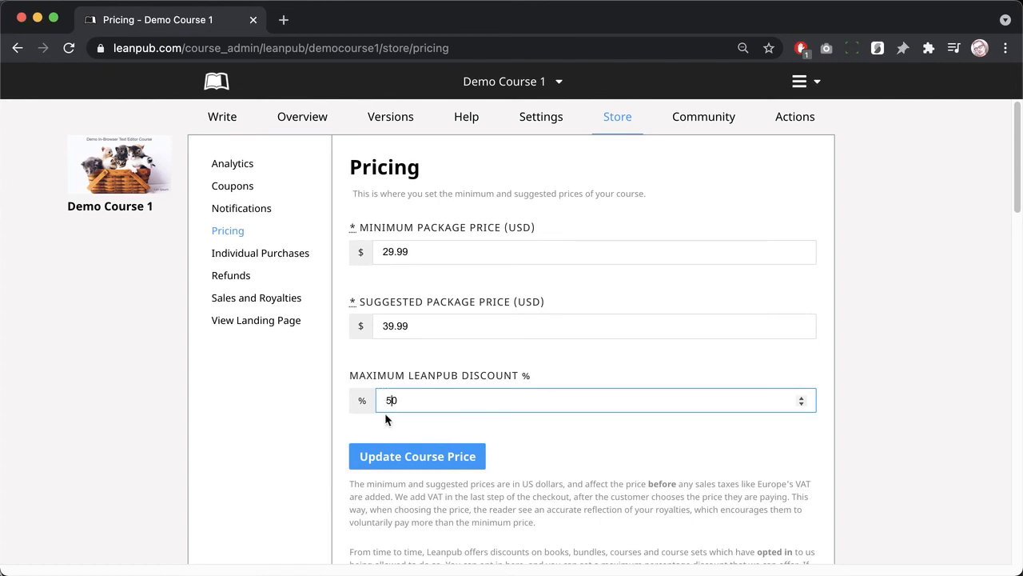
pyautogui.click(385, 414)
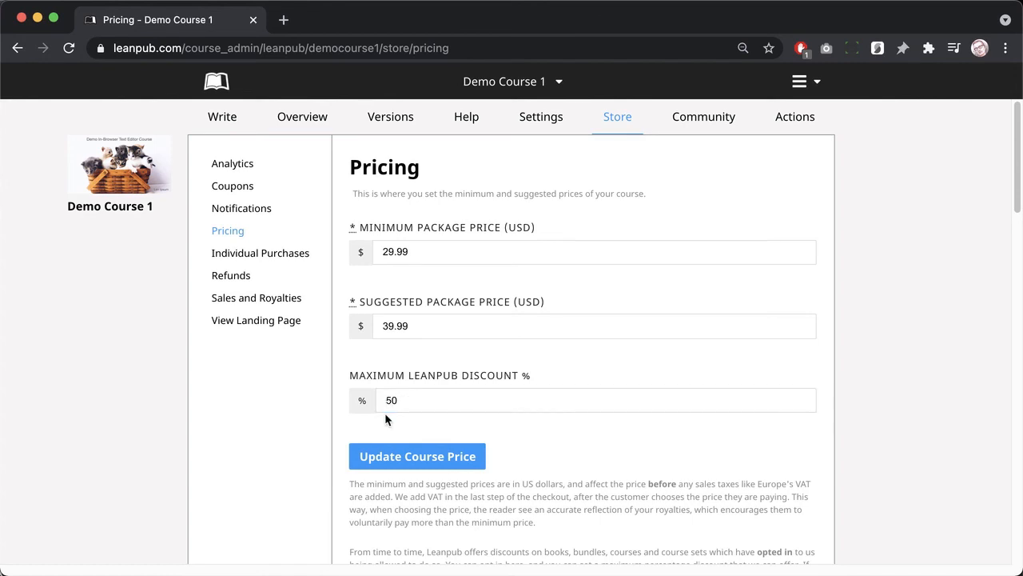
pyautogui.click(387, 457)
# Step: Open the course's Certificate settings and browse the designs, with Minimalist as current
pyautogui.click(549, 128)
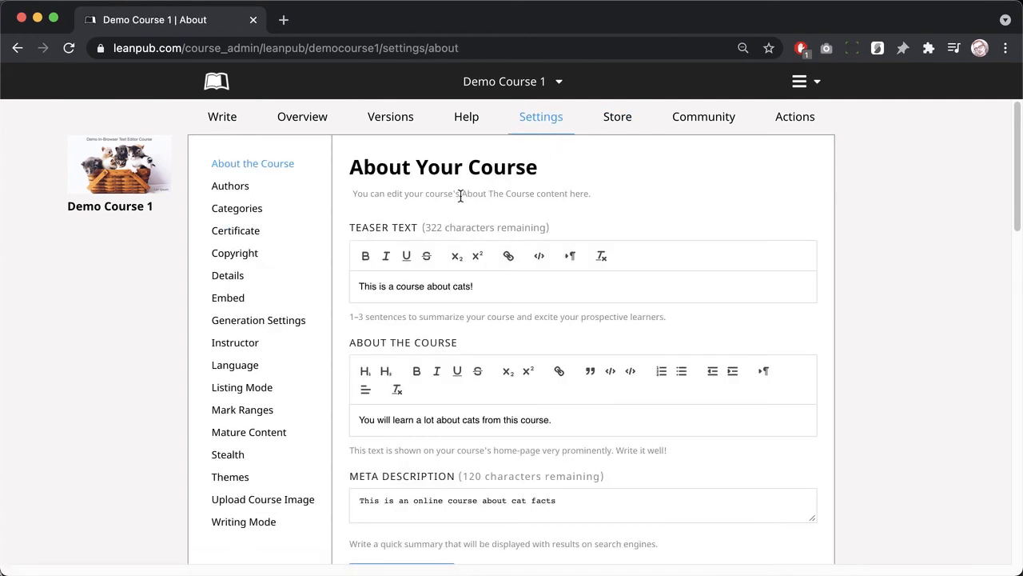
pyautogui.click(251, 237)
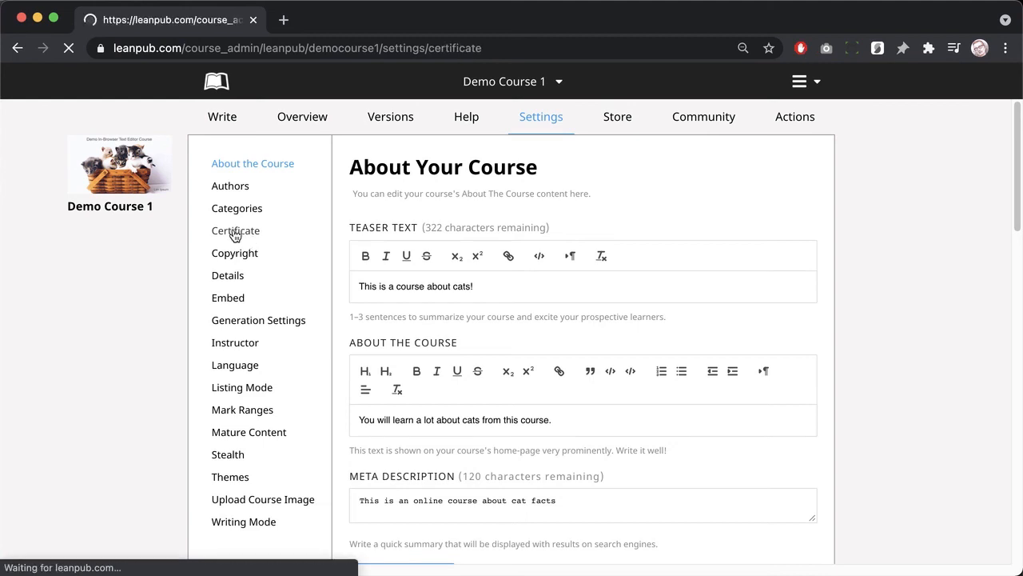
pyautogui.scroll(-2, 560, 354)
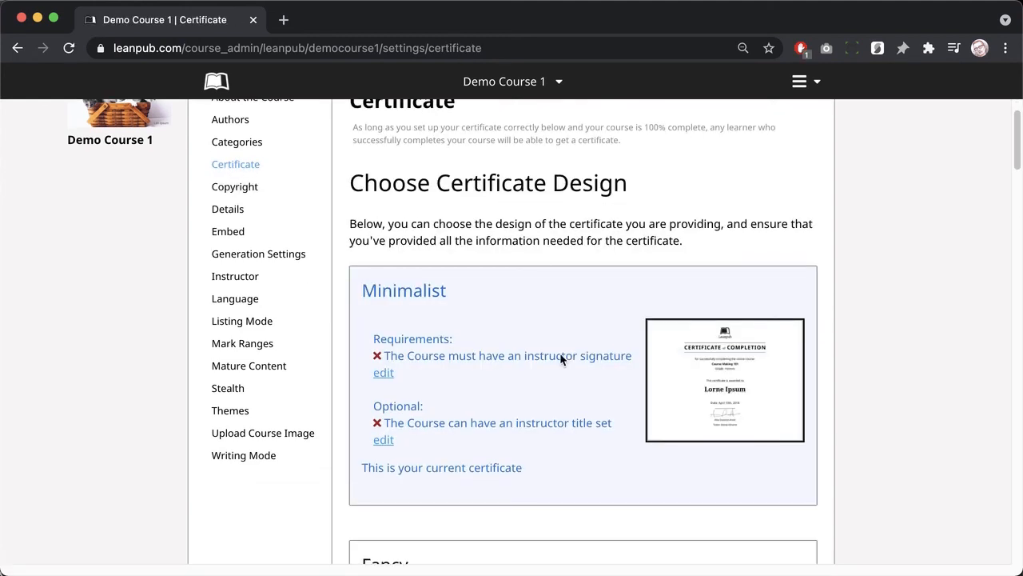
pyautogui.scroll(-10, 561, 359)
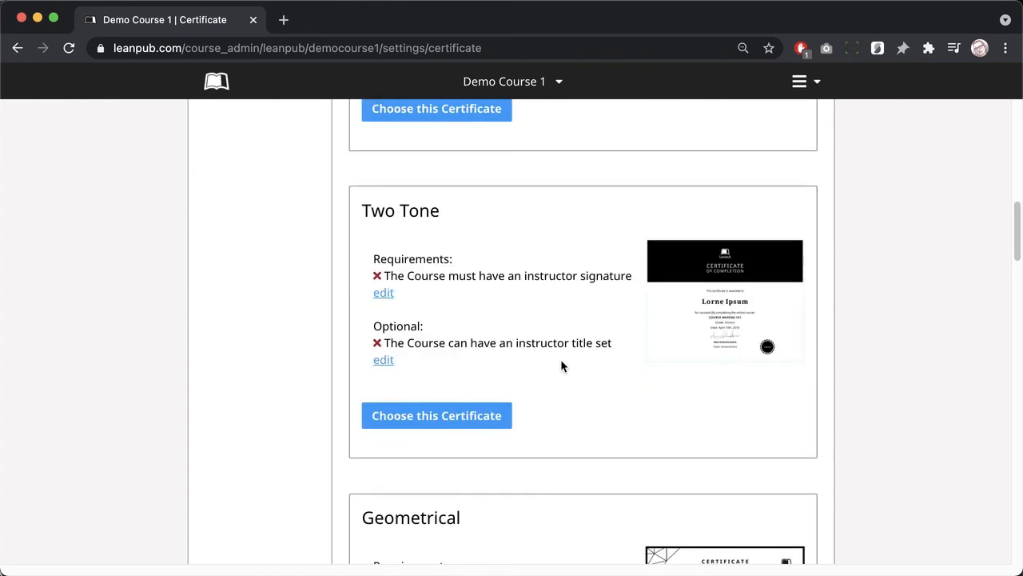
pyautogui.scroll(-6, 560, 359)
pyautogui.scroll(20, 549, 348)
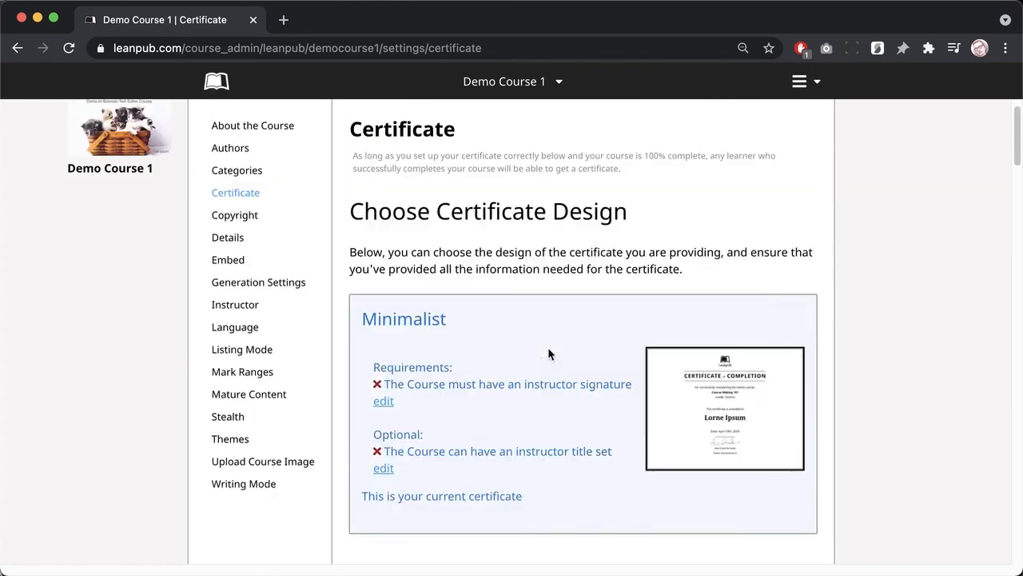
pyautogui.scroll(2, 547, 354)
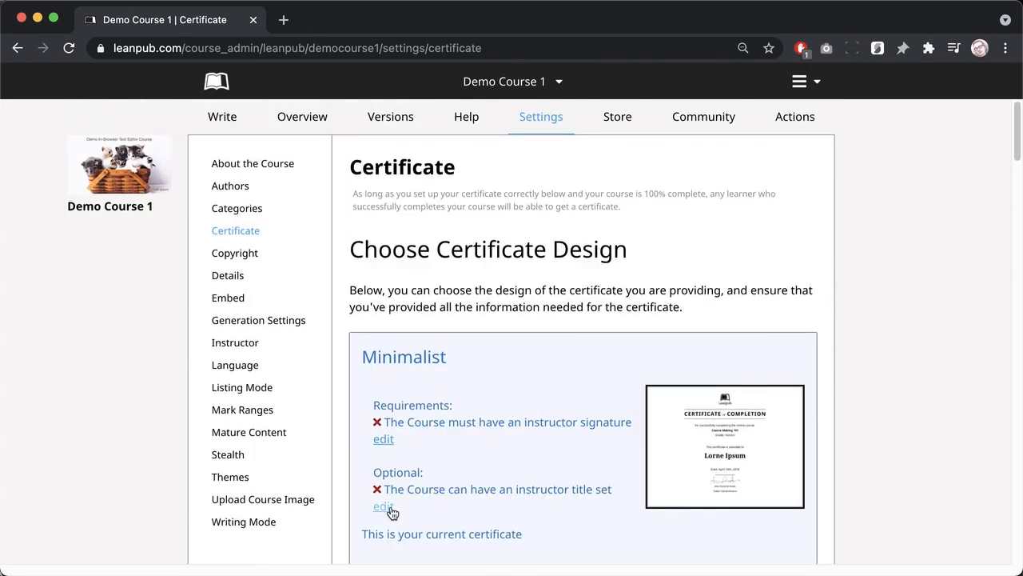
# Step: Upload signature.png as the instructor signature and update Demo Course 1's instructor settings
pyautogui.click(383, 440)
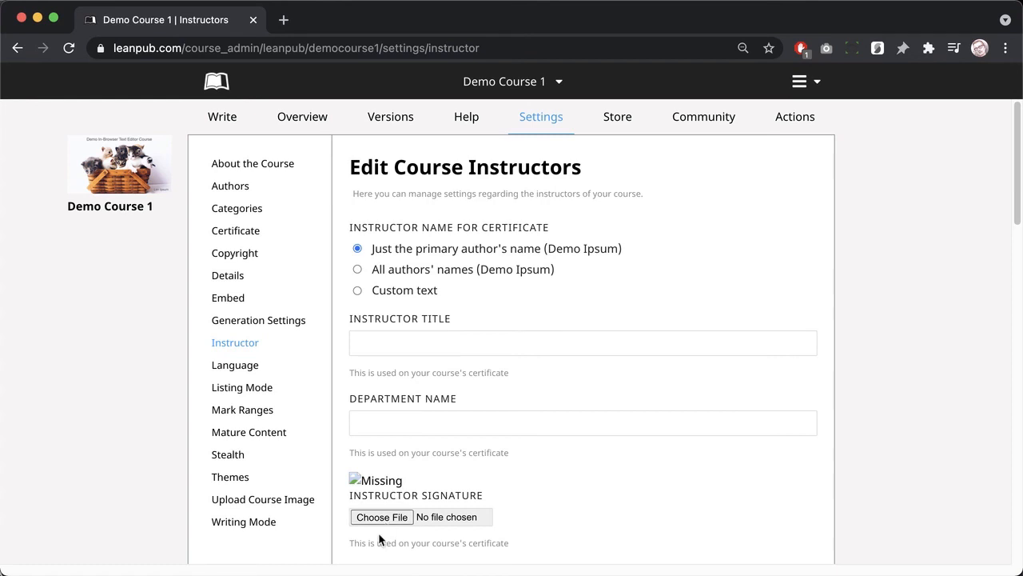
pyautogui.scroll(-5, 381, 540)
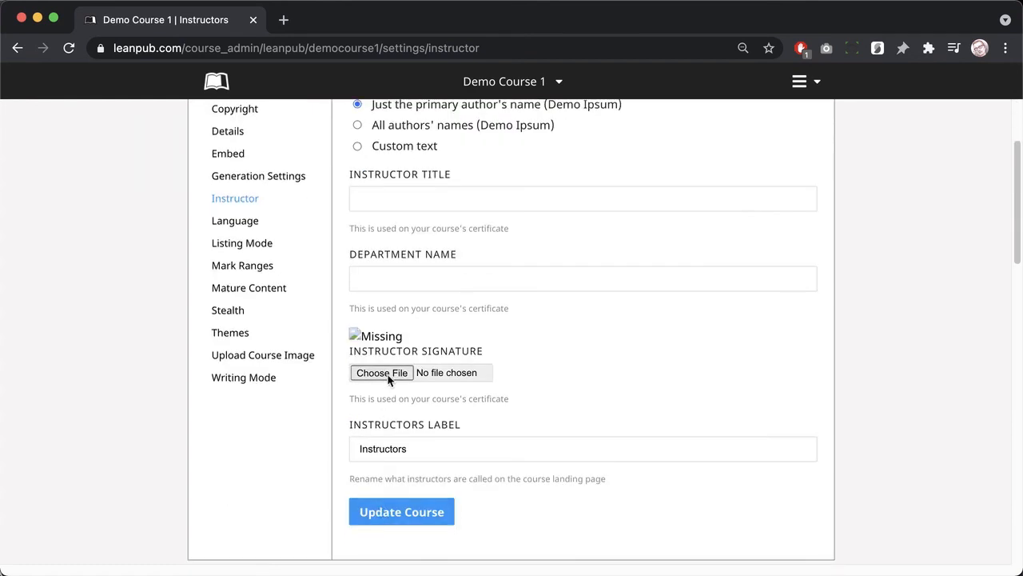
pyautogui.click(387, 373)
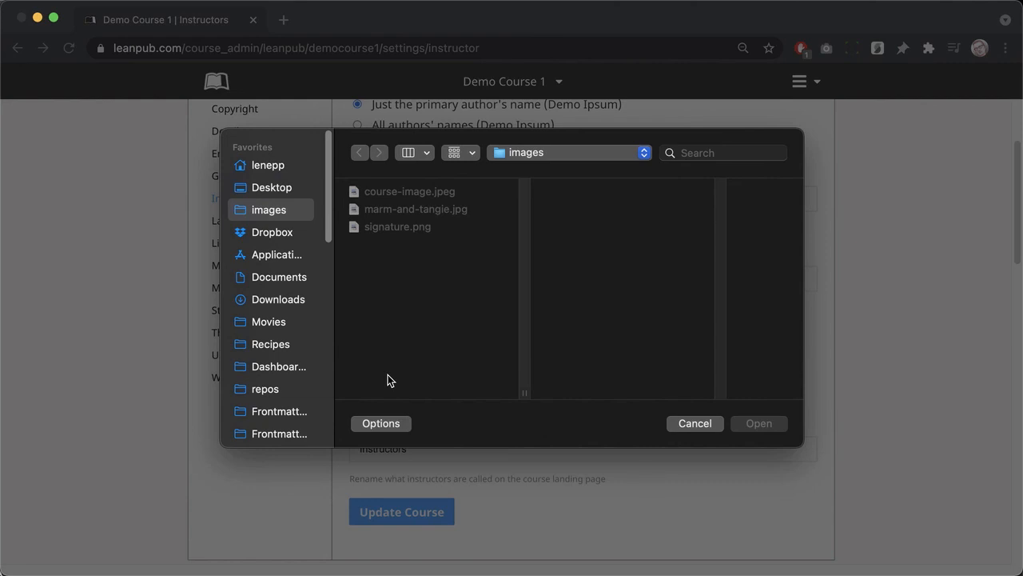
pyautogui.click(436, 227)
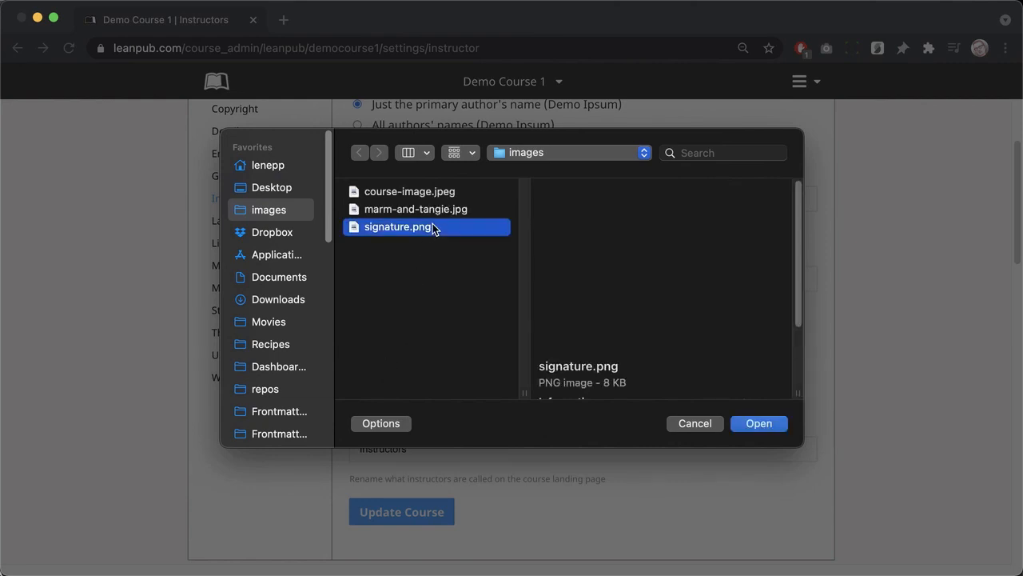
pyautogui.click(753, 421)
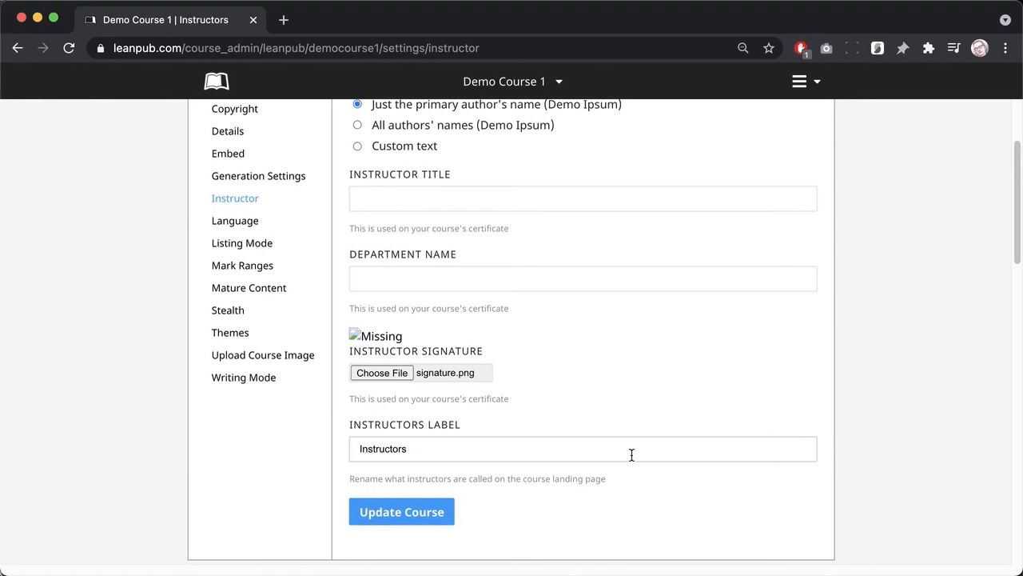
pyautogui.click(424, 518)
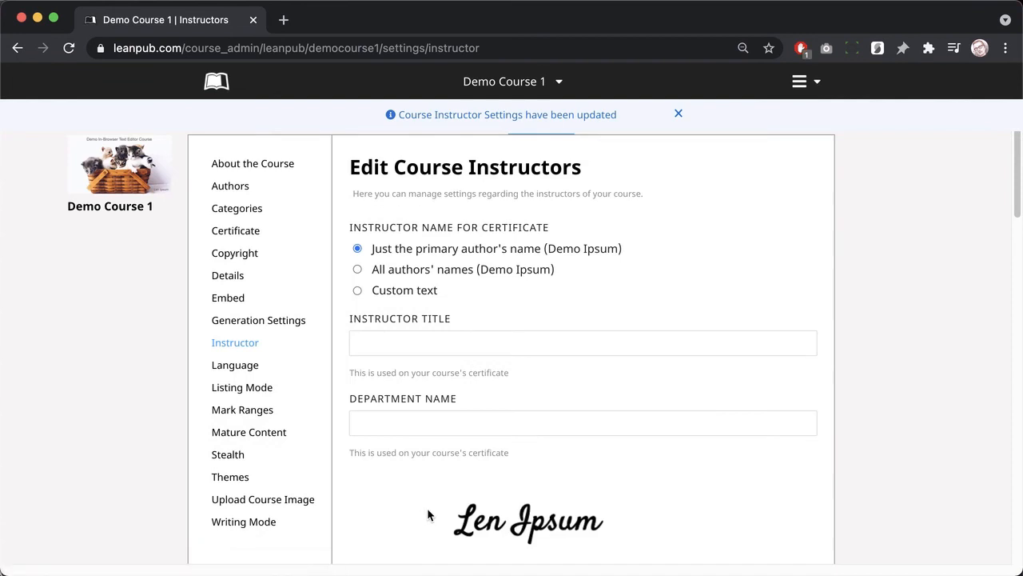
pyautogui.scroll(-2, 427, 514)
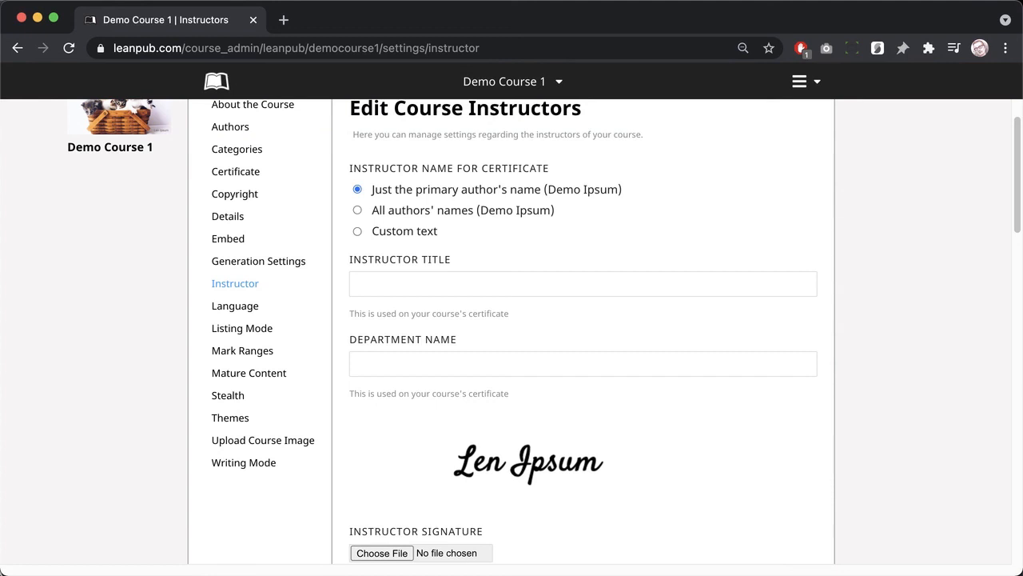
pyautogui.scroll(2, 368, 511)
pyautogui.scroll(1, 354, 548)
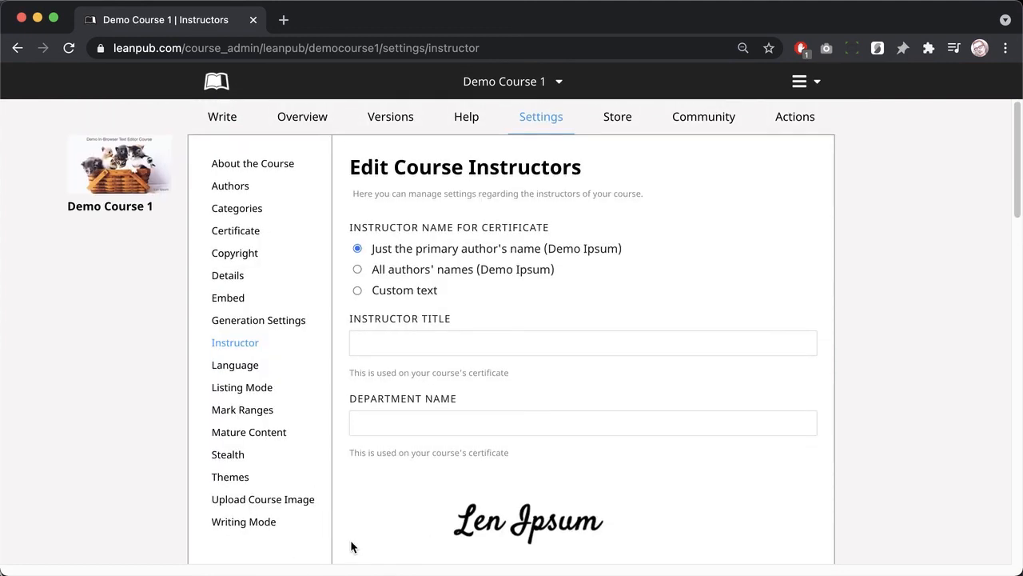
# Step: Publish a new version of Demo Course 1 at 2 percent complete and dismiss the success banner
pyautogui.click(402, 126)
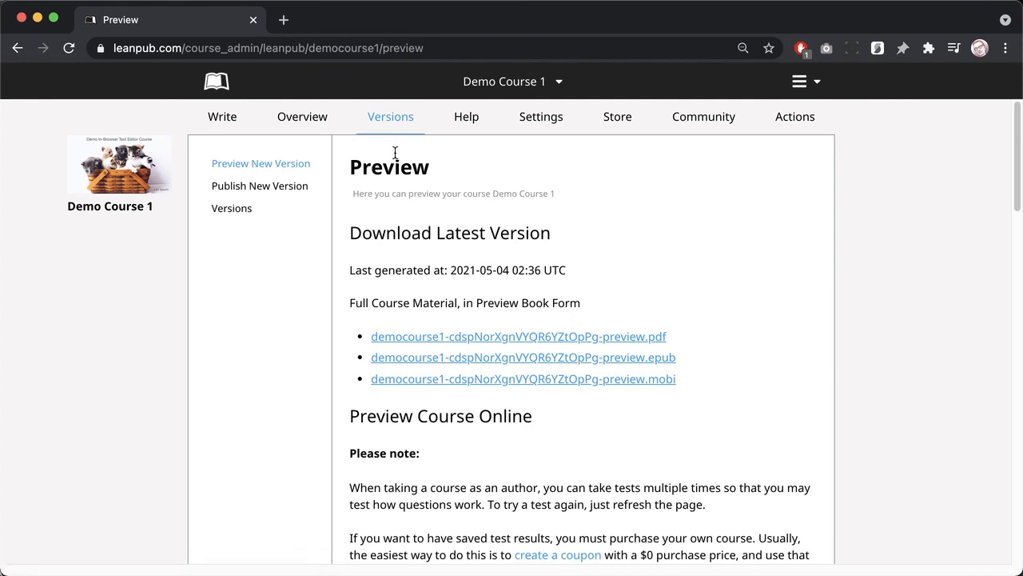
pyautogui.click(297, 194)
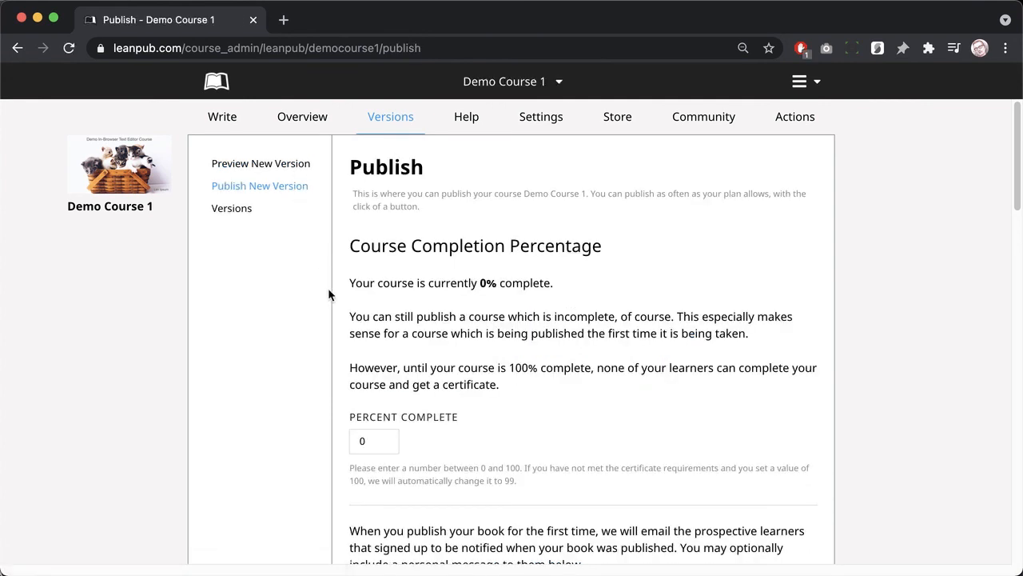
pyautogui.doubleClick(362, 443)
pyautogui.click(355, 504)
pyautogui.scroll(-5, 356, 503)
pyautogui.scroll(-2, 378, 513)
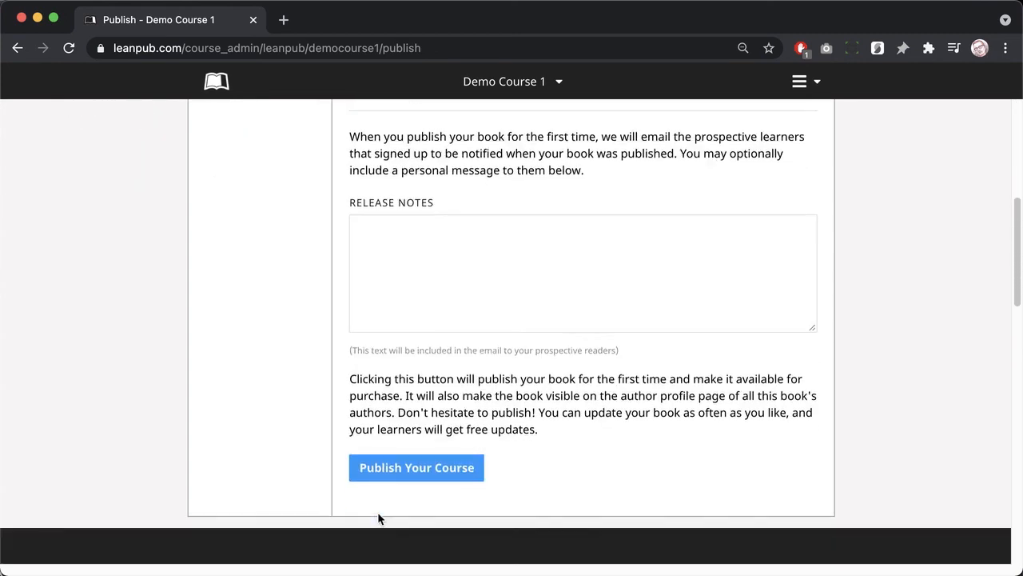
pyautogui.click(396, 478)
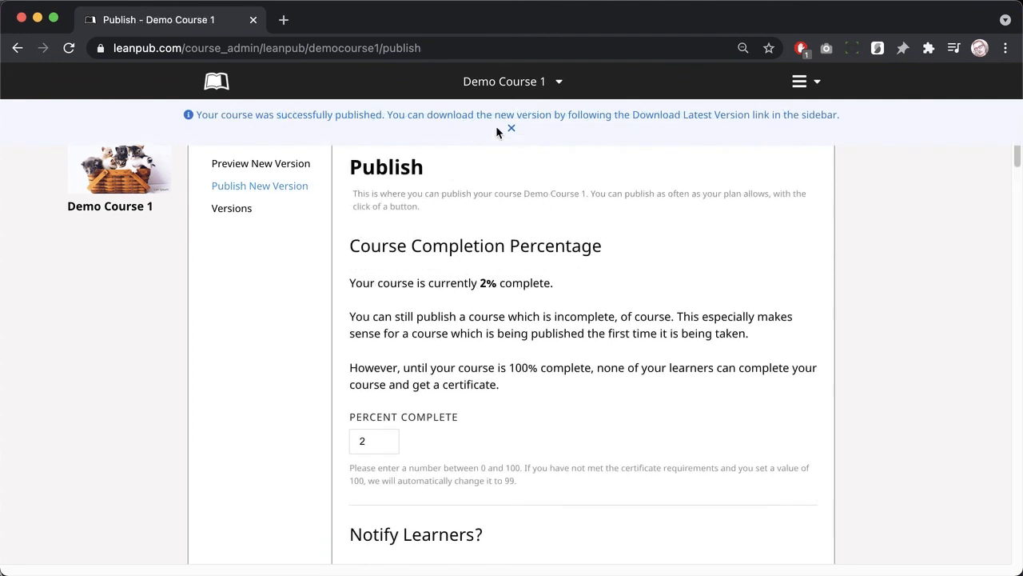
pyautogui.click(511, 127)
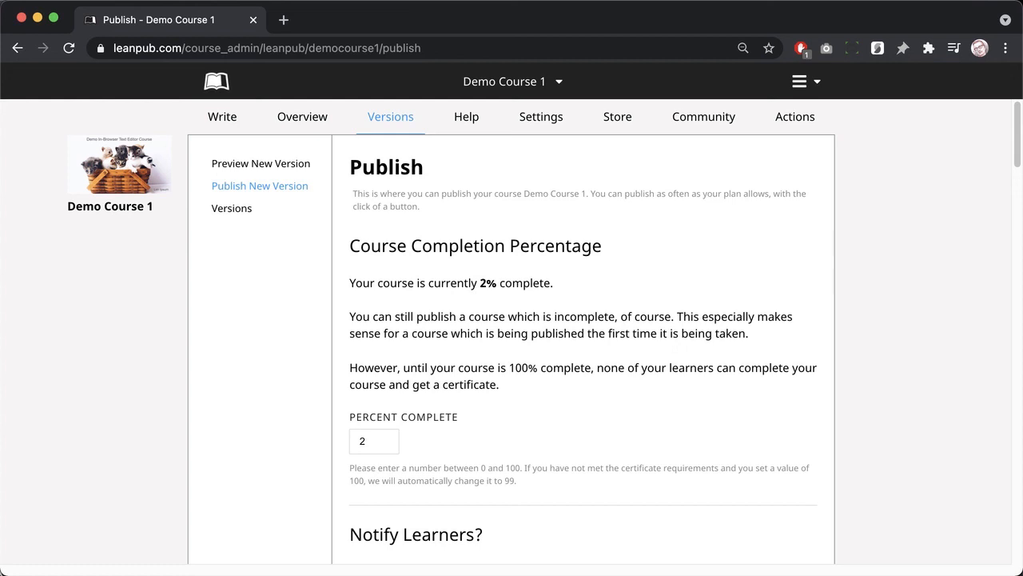
# Step: Open the course's landing page and load its leanpub.com/c/democourse1 URL in an incognito window
pyautogui.click(130, 183)
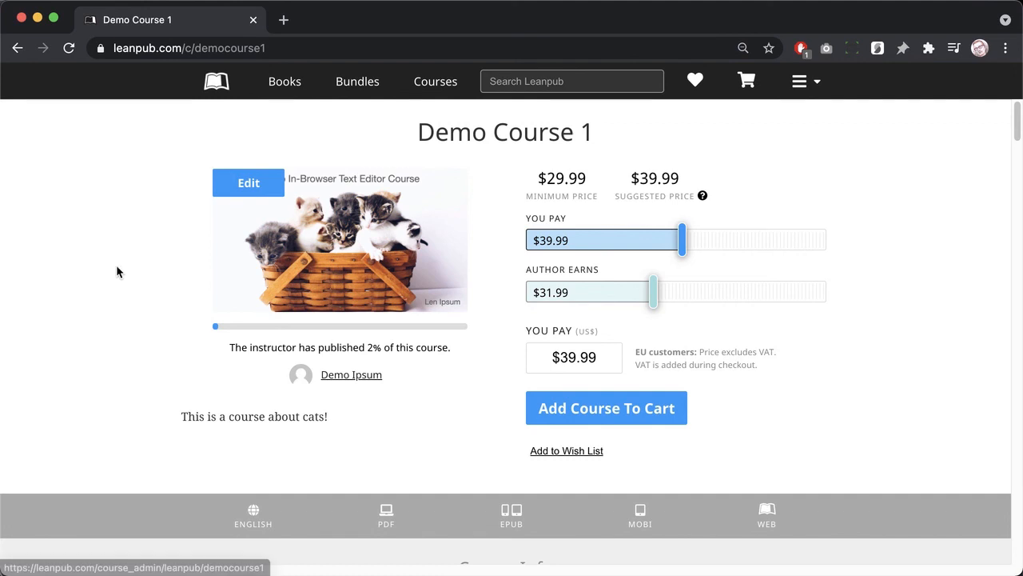
pyautogui.click(282, 44)
pyautogui.moveTo(283, 44); pyautogui.dragTo(12, 51)
pyautogui.press('super+c')
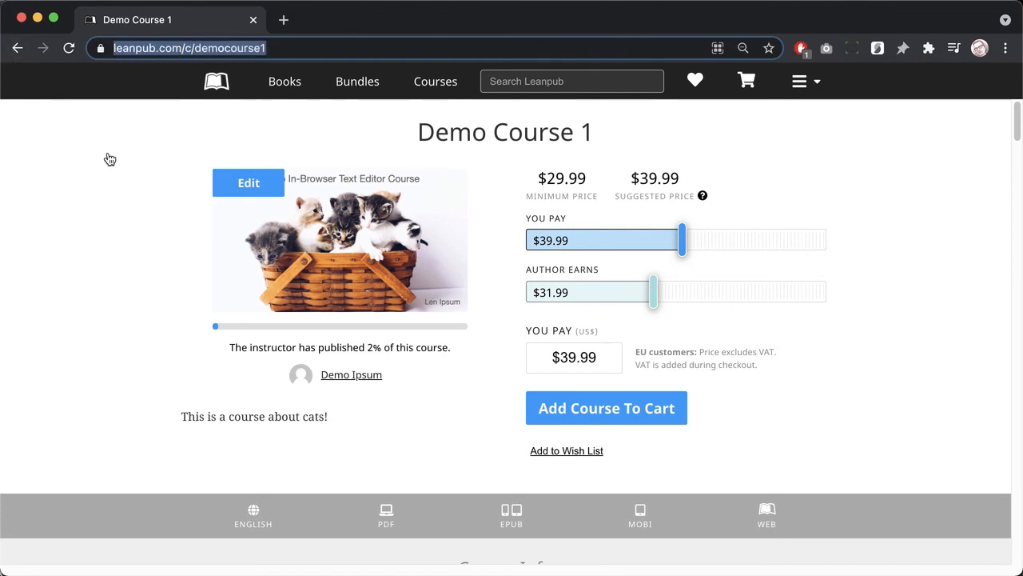
pyautogui.press('super+shift+n')
pyautogui.press('super+v')
pyautogui.press('Return')
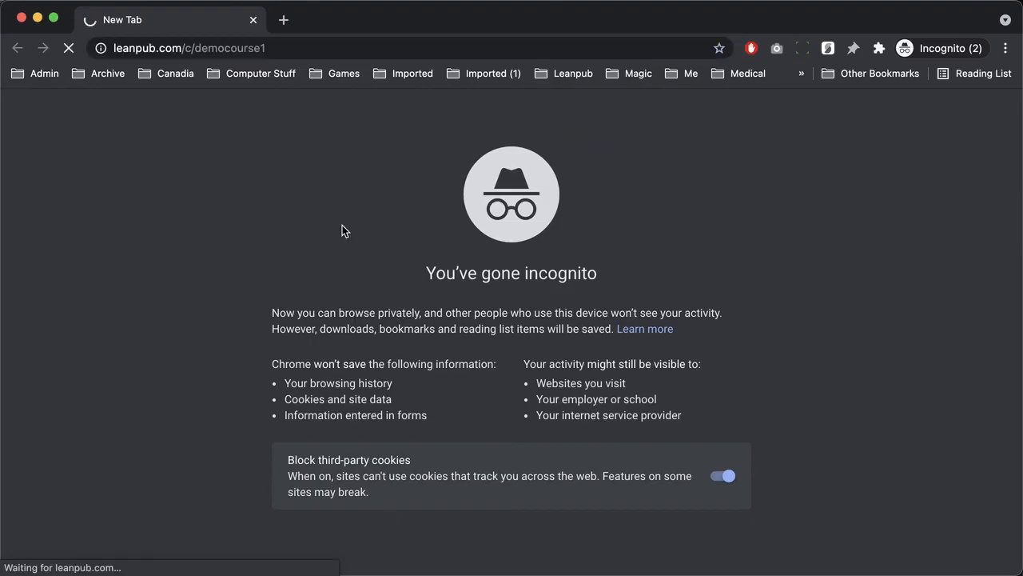